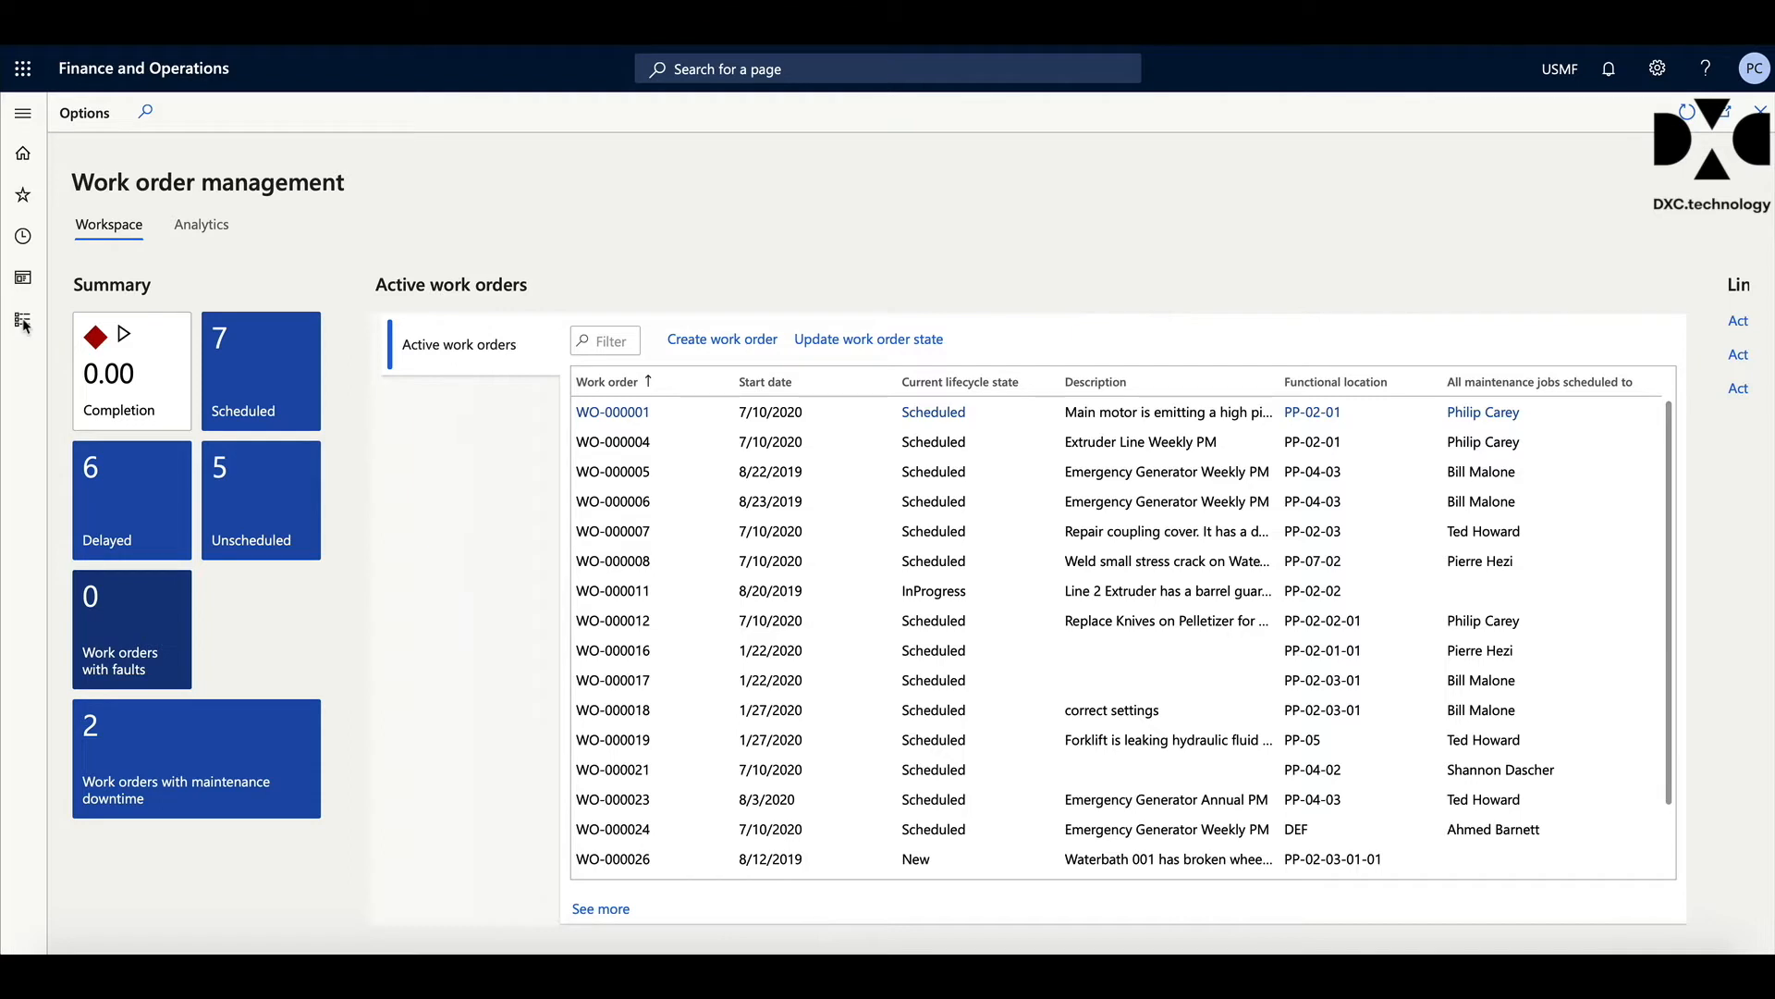
Step: Open the Work order management workspace in Asset management to review its summary and active work orders
click(23, 323)
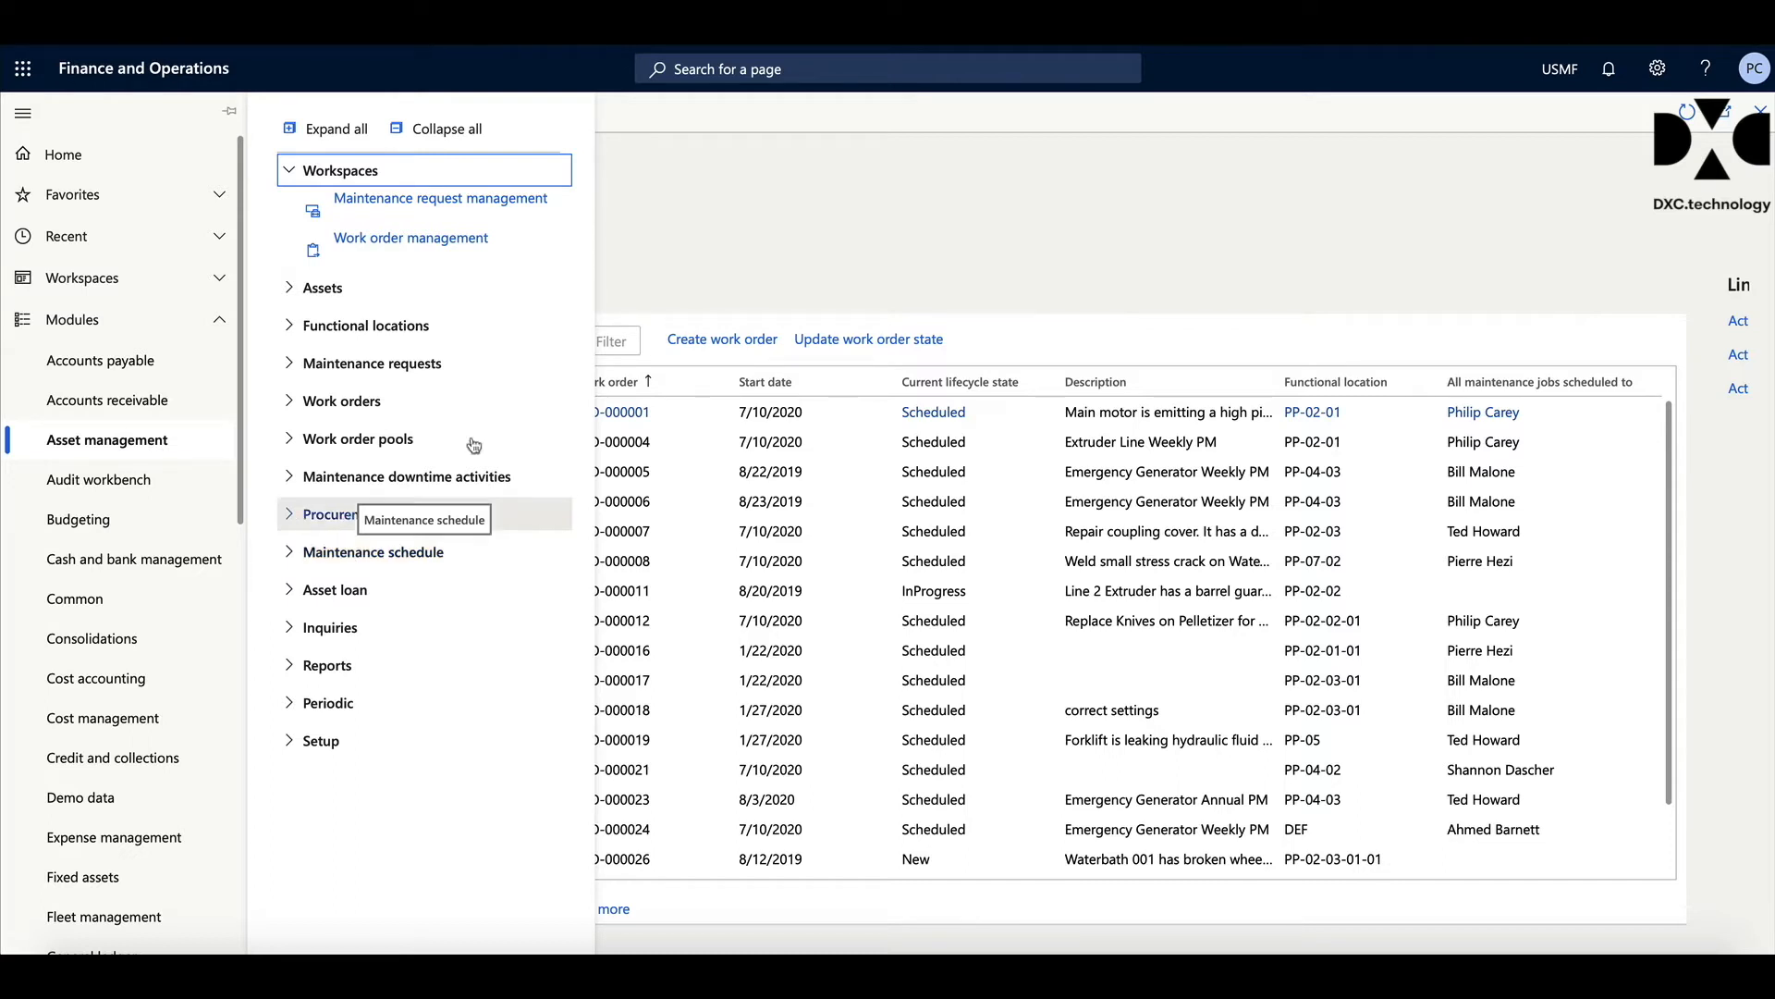
click(430, 248)
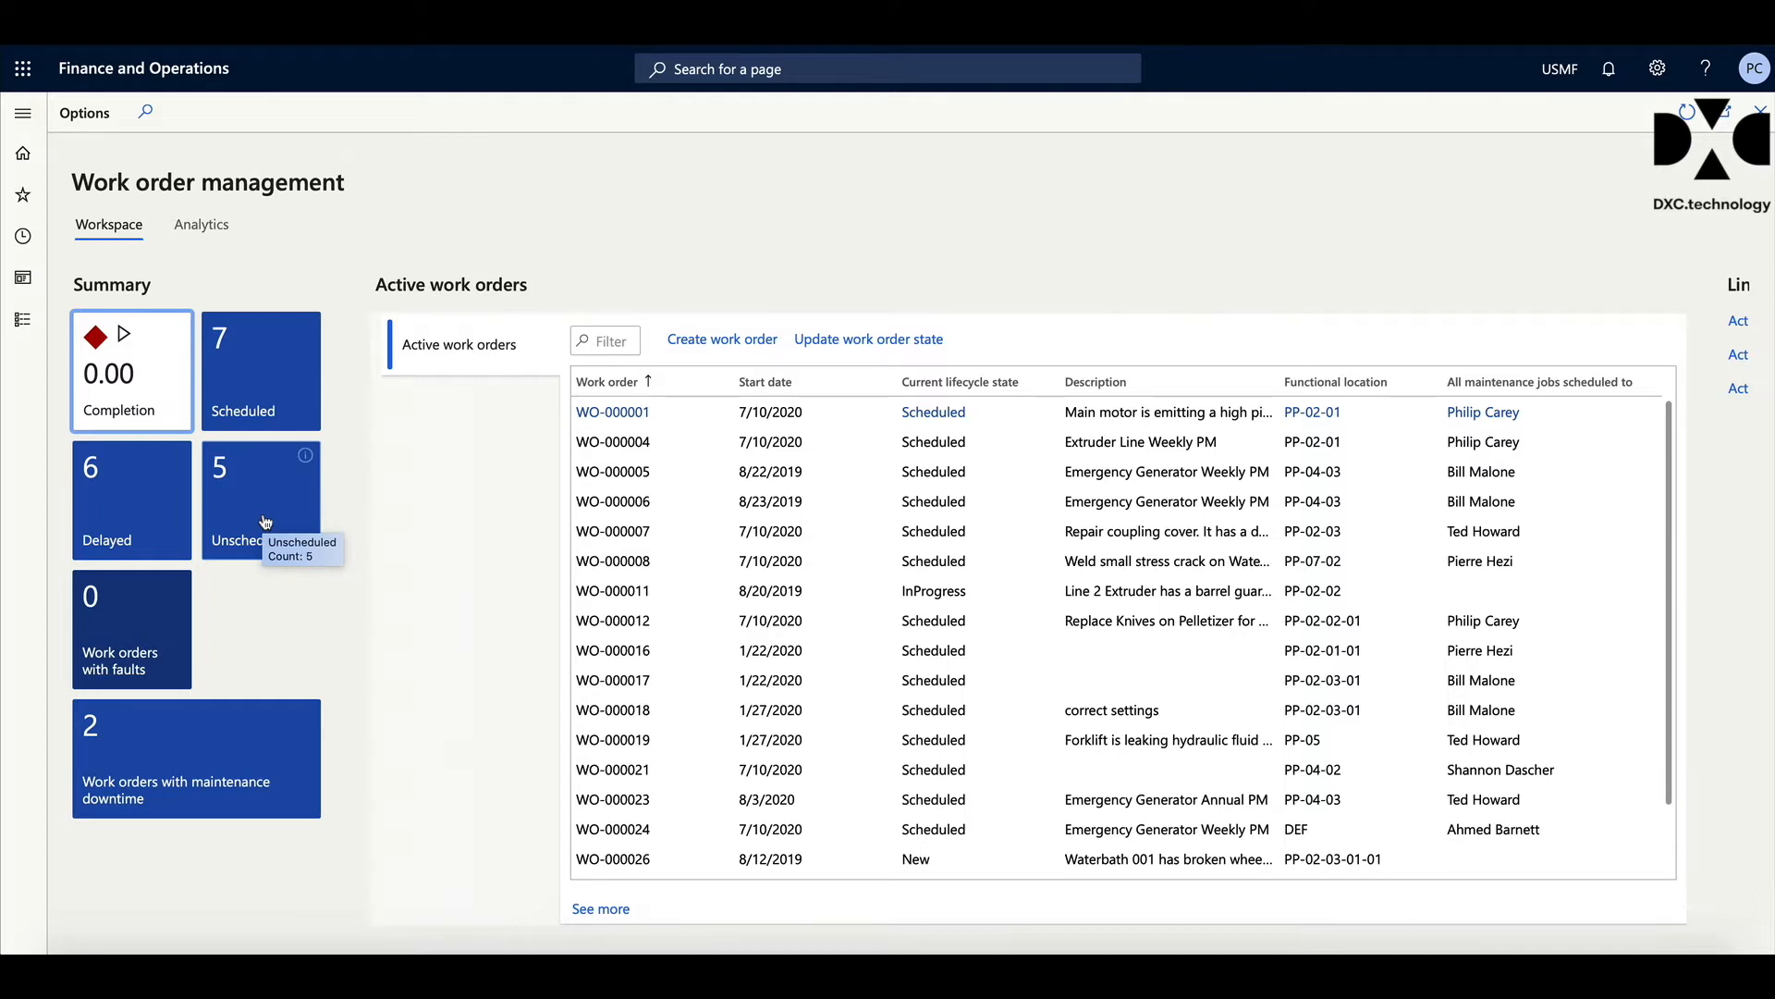
Step: From the All maintenance requests list in Asset management, open the corrective request about the main motor emitting a high pitched noise
click(23, 319)
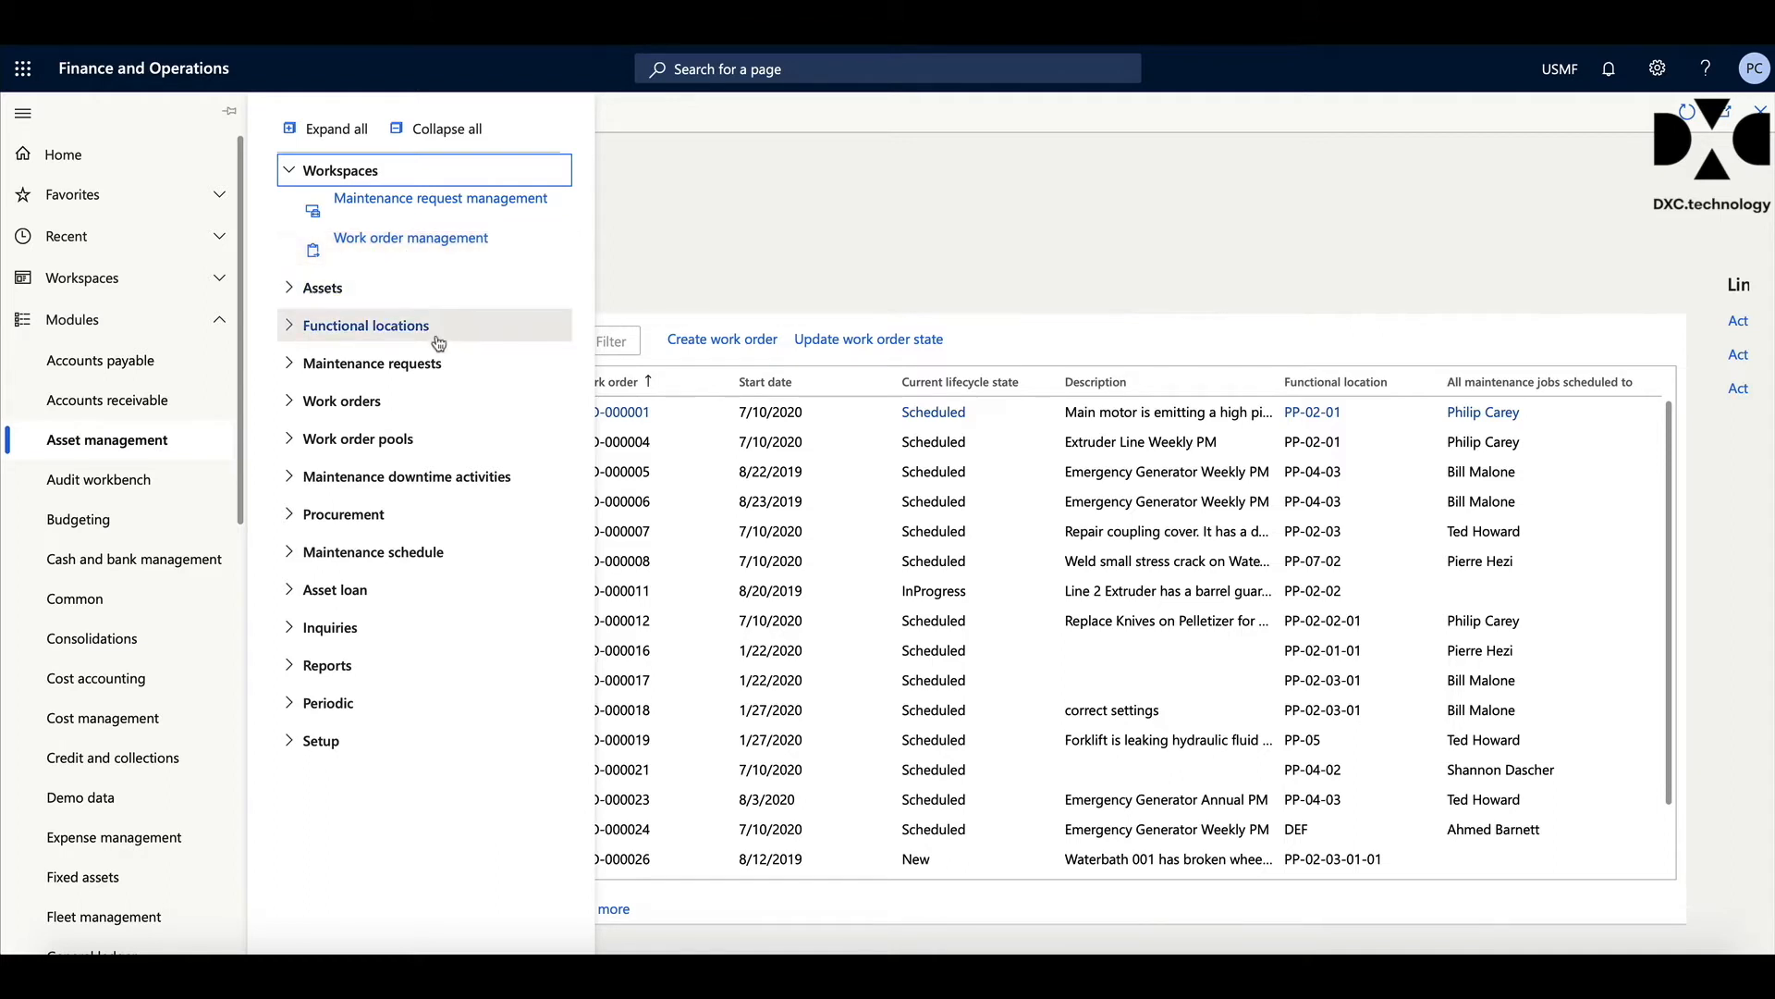
click(385, 366)
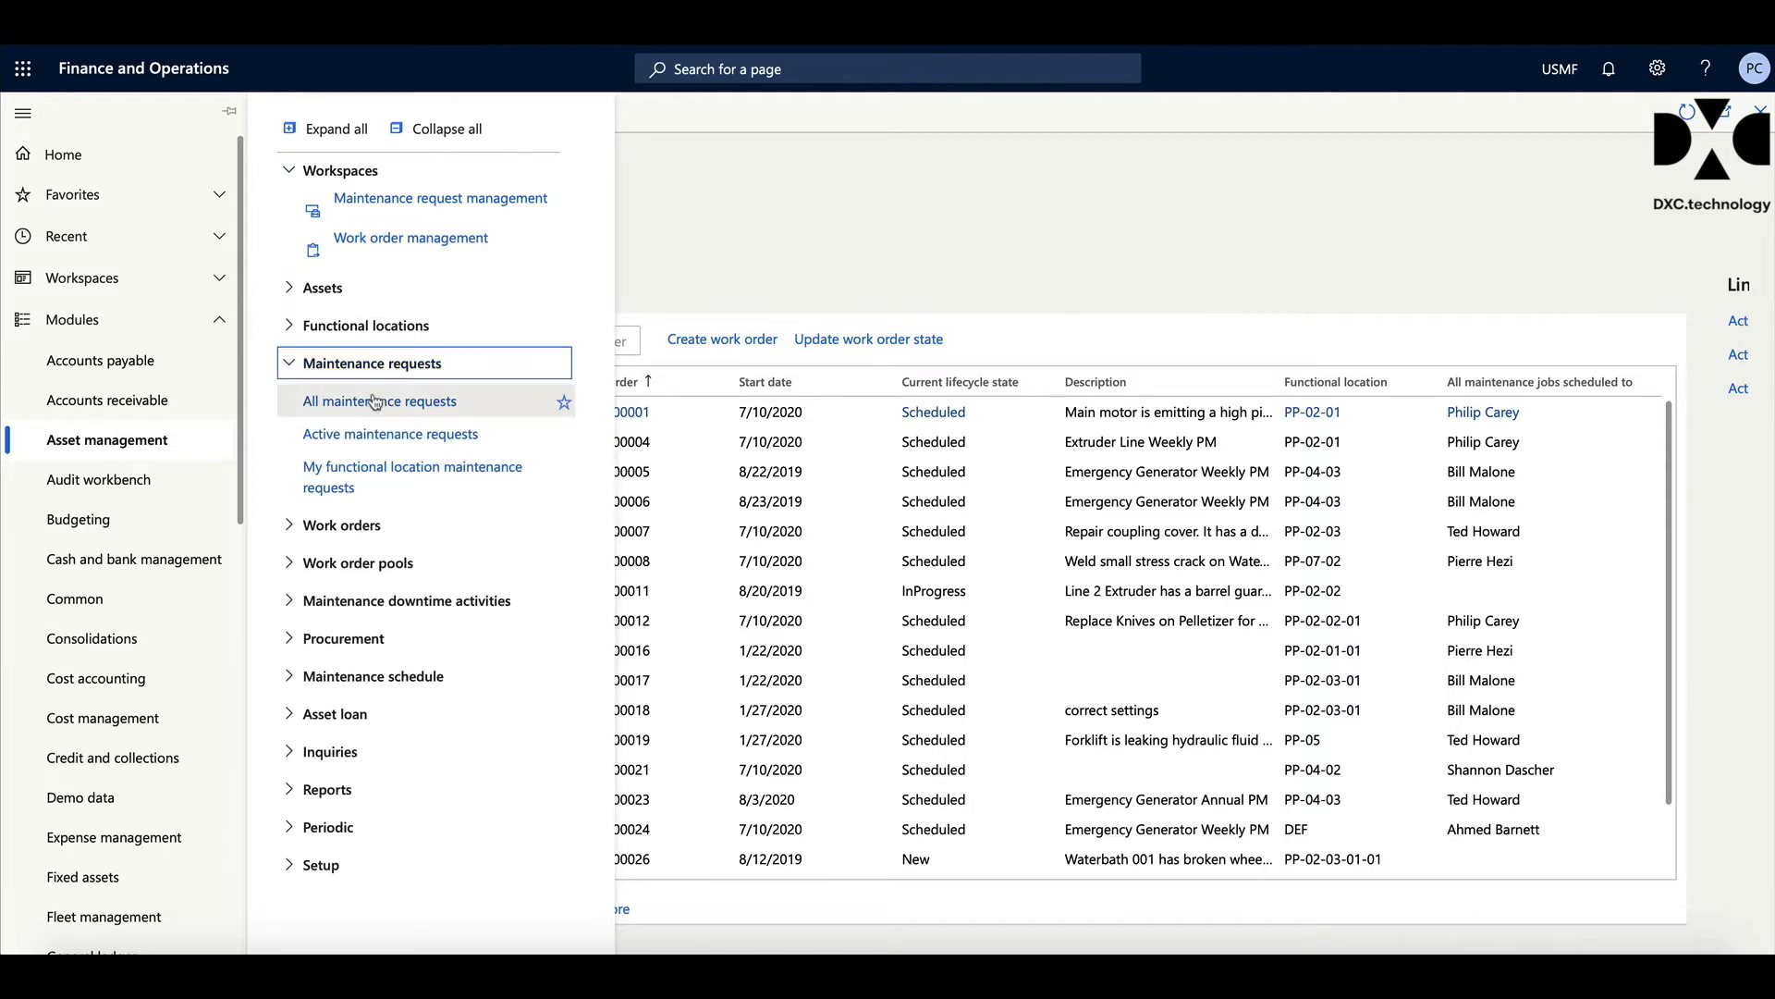
click(372, 401)
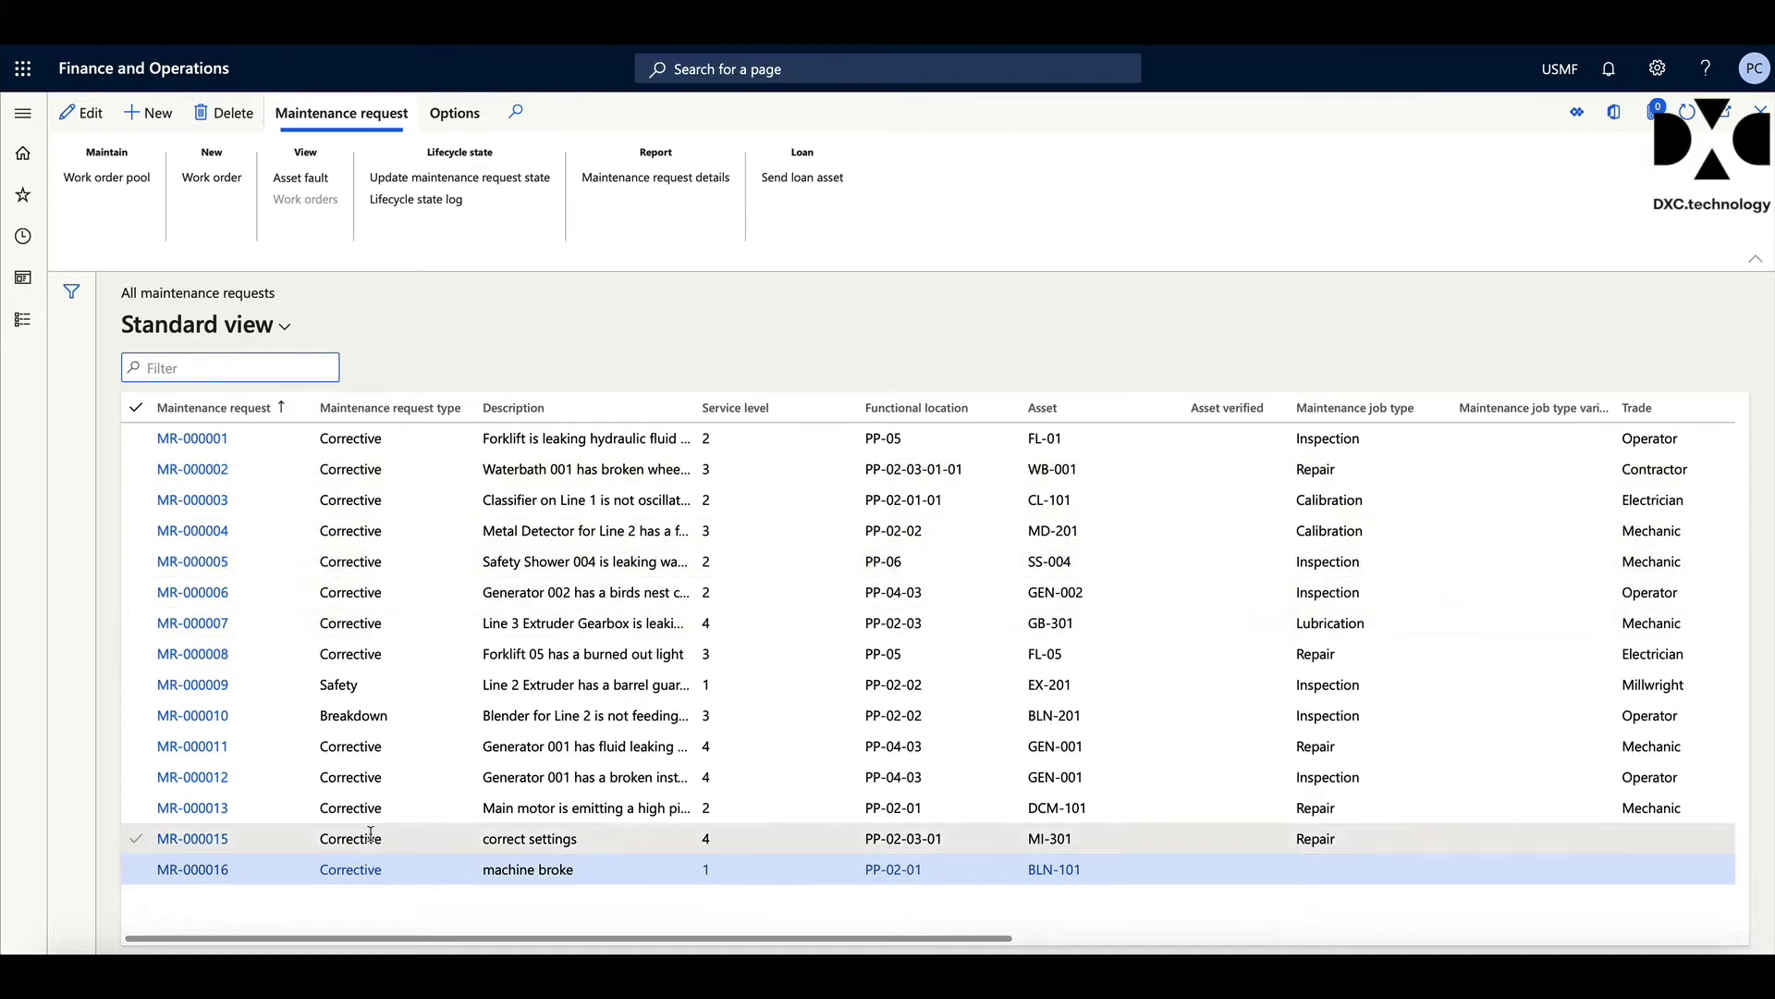
drag(455, 934, 239, 928)
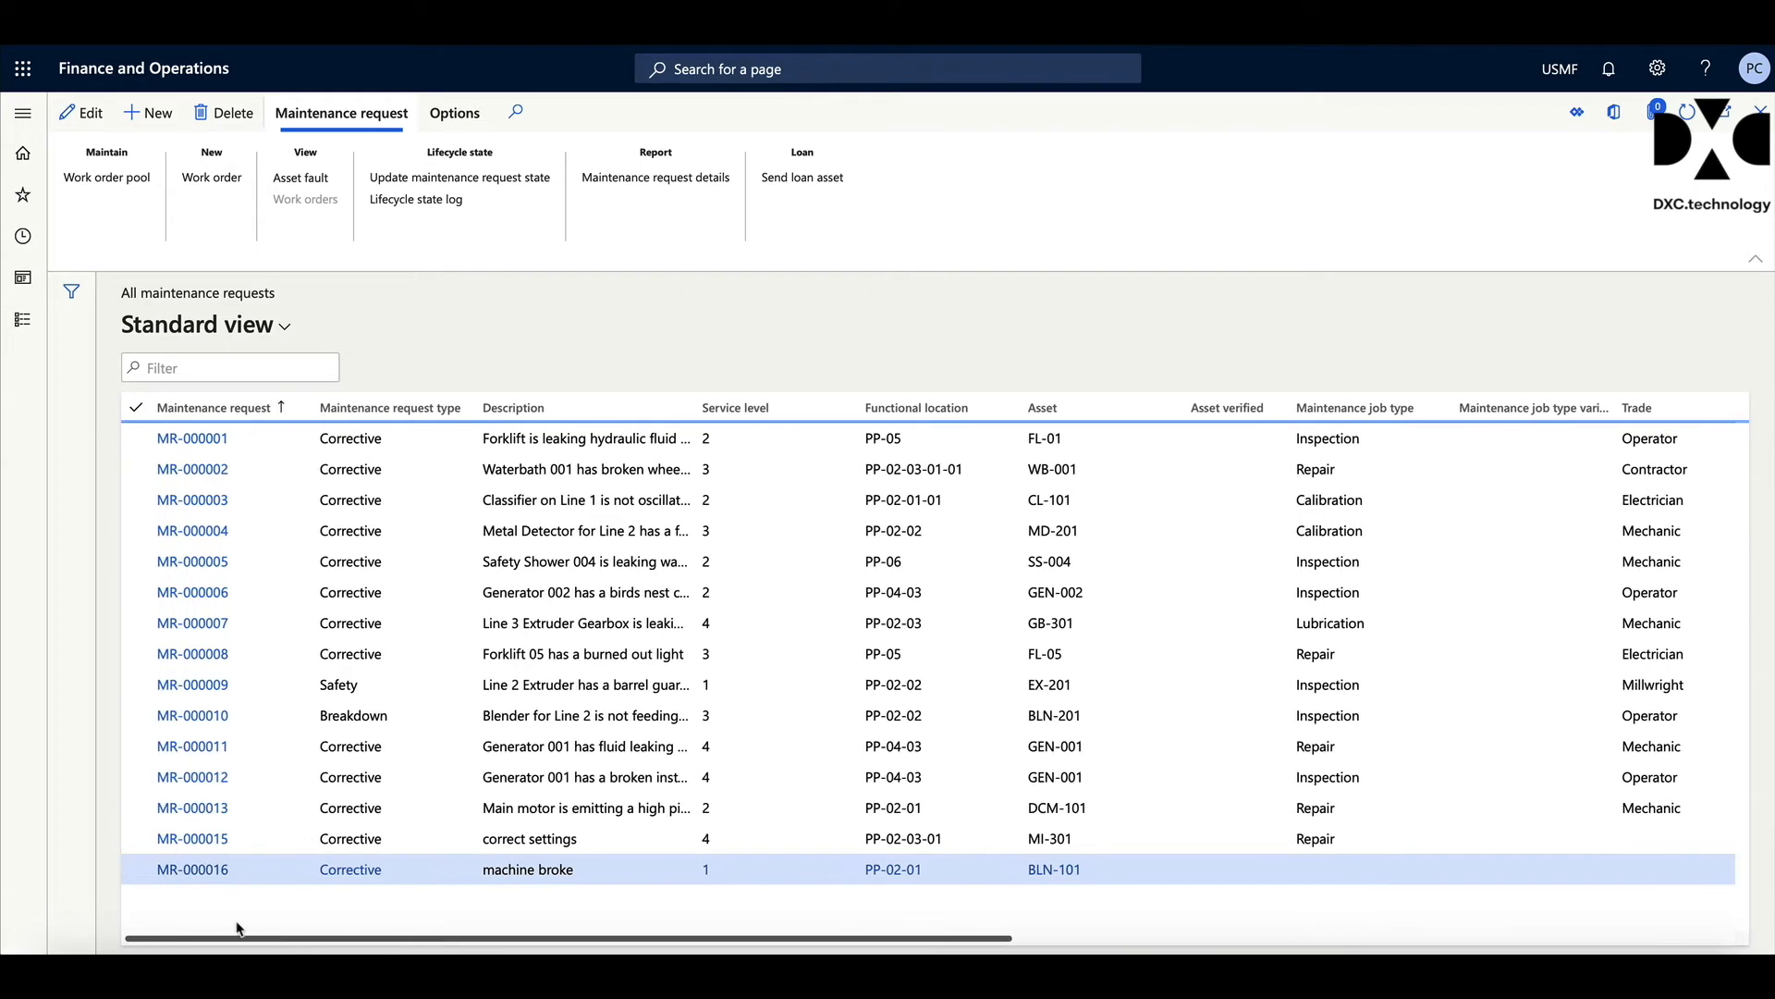
click(206, 812)
click(205, 810)
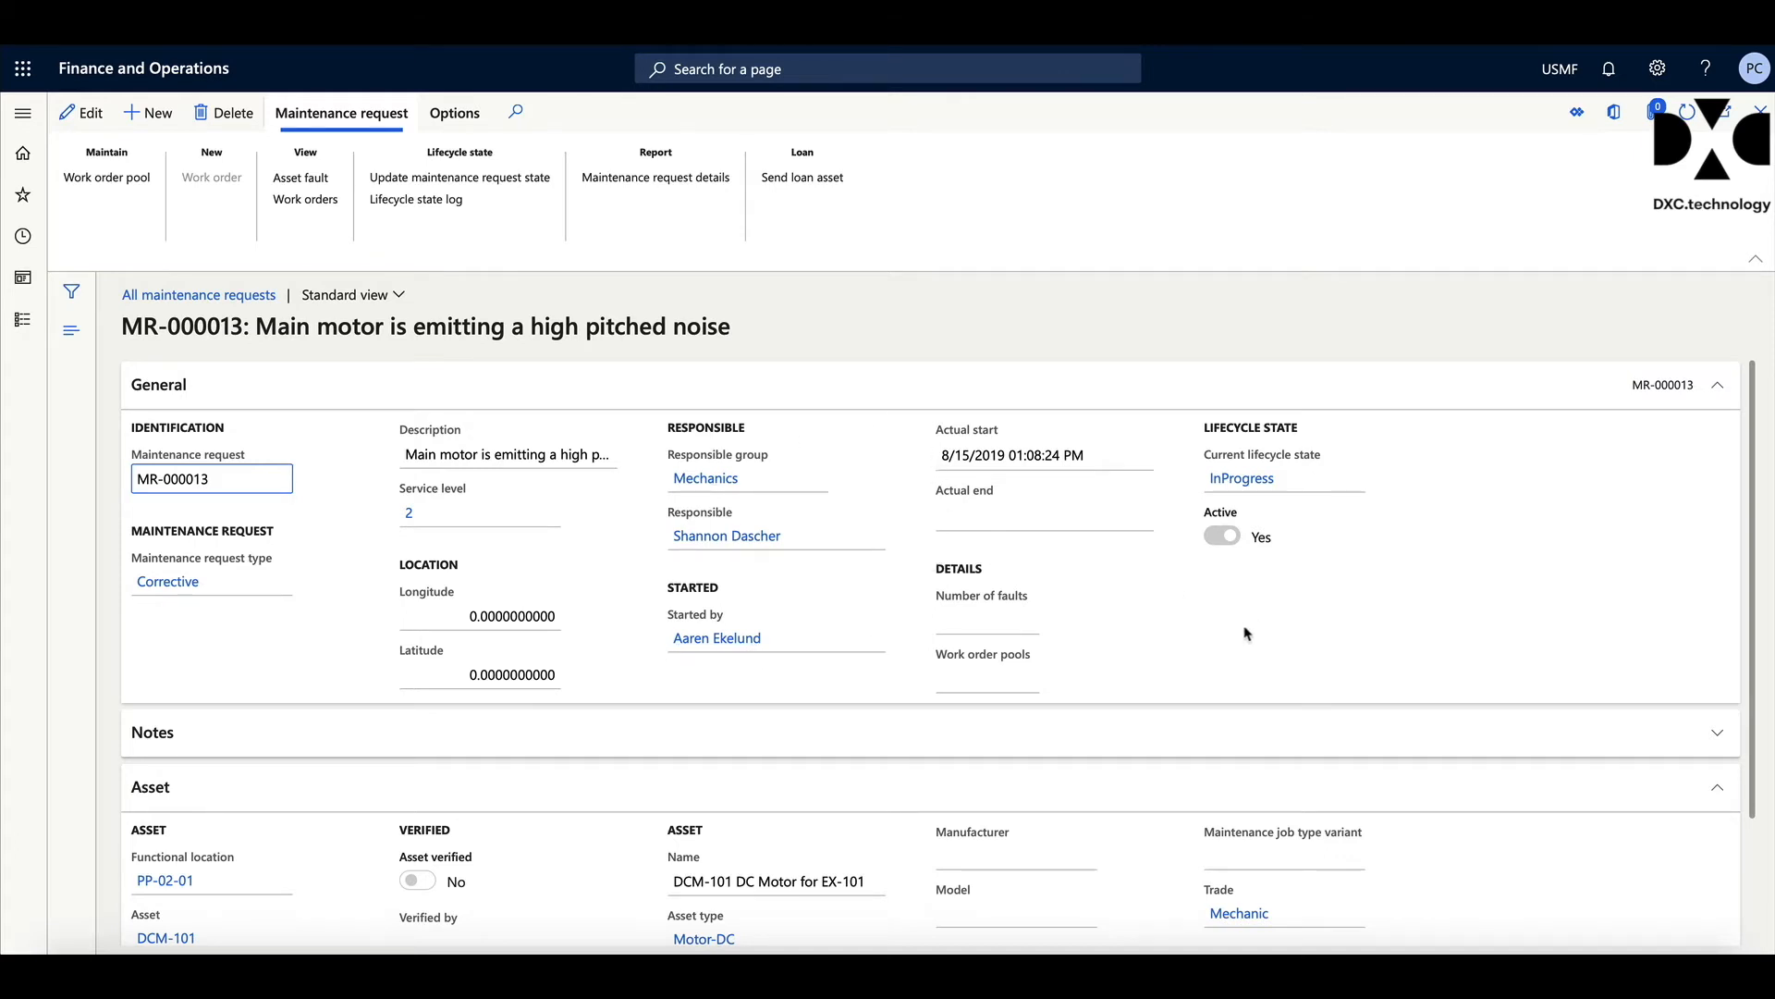
Step: Examine the maintenance request's asset, job and linked work order details, check its asset faults and return to the request
scroll(1217, 640, down, 1)
scroll(1216, 640, down, 1)
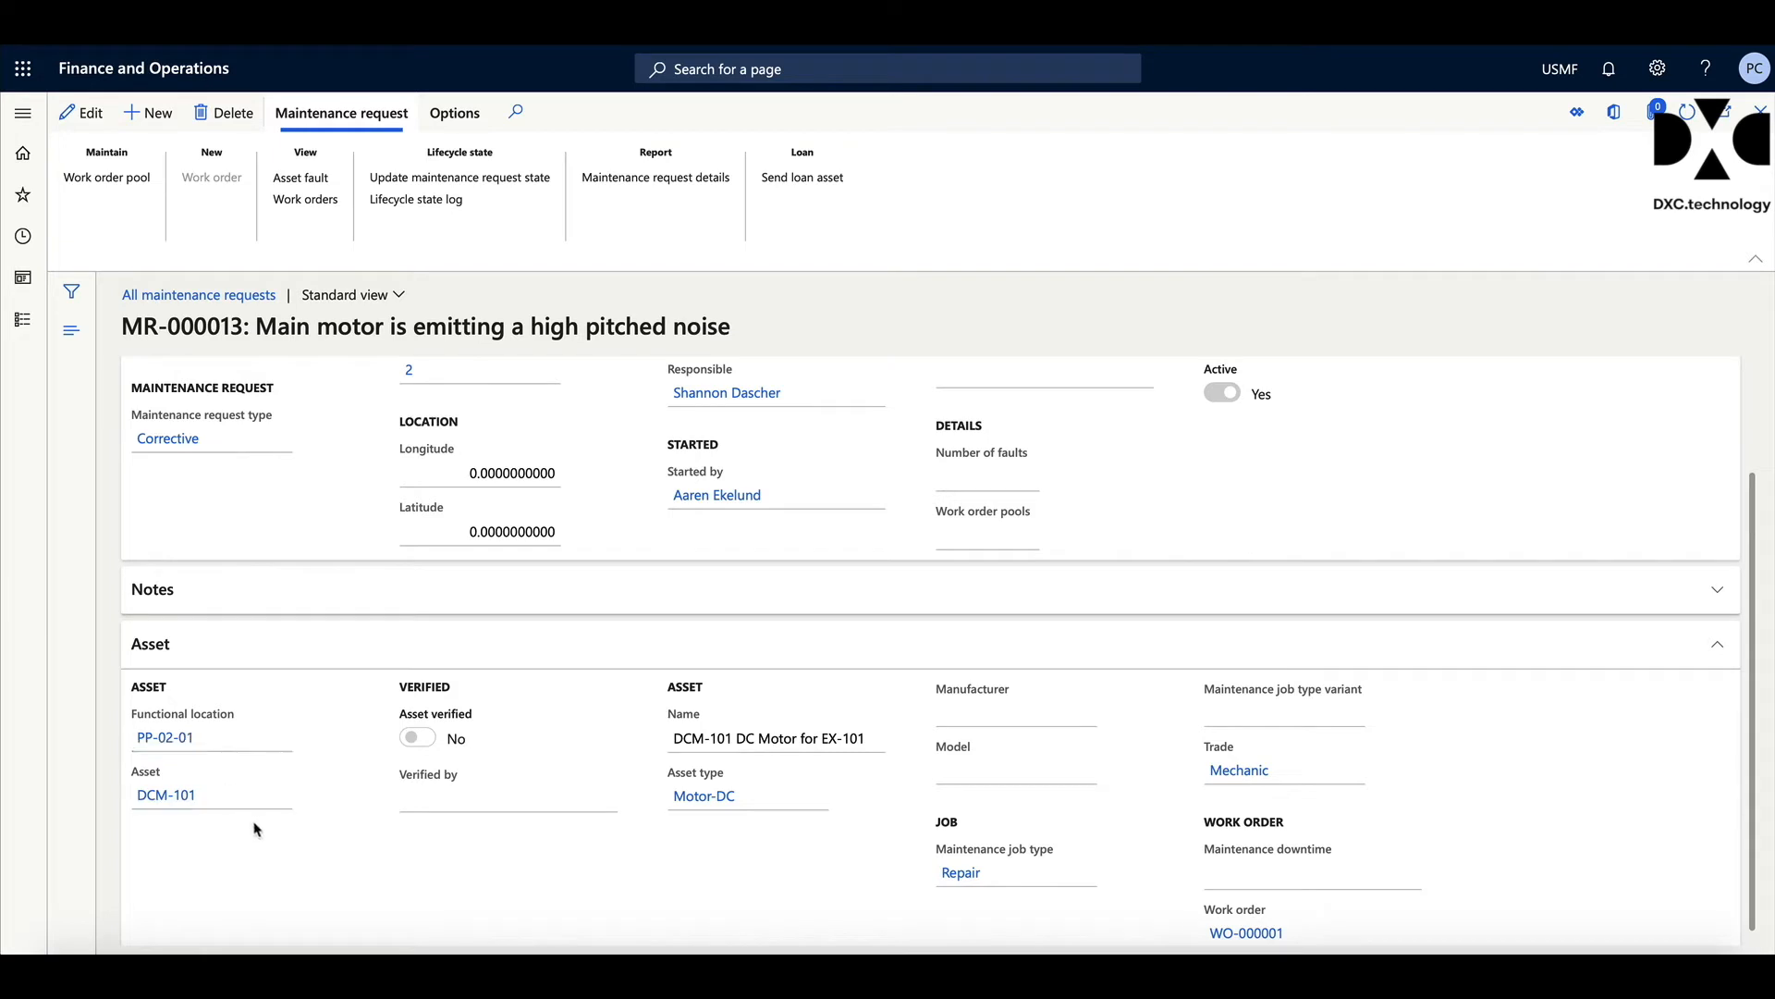
scroll(530, 876, down, 1)
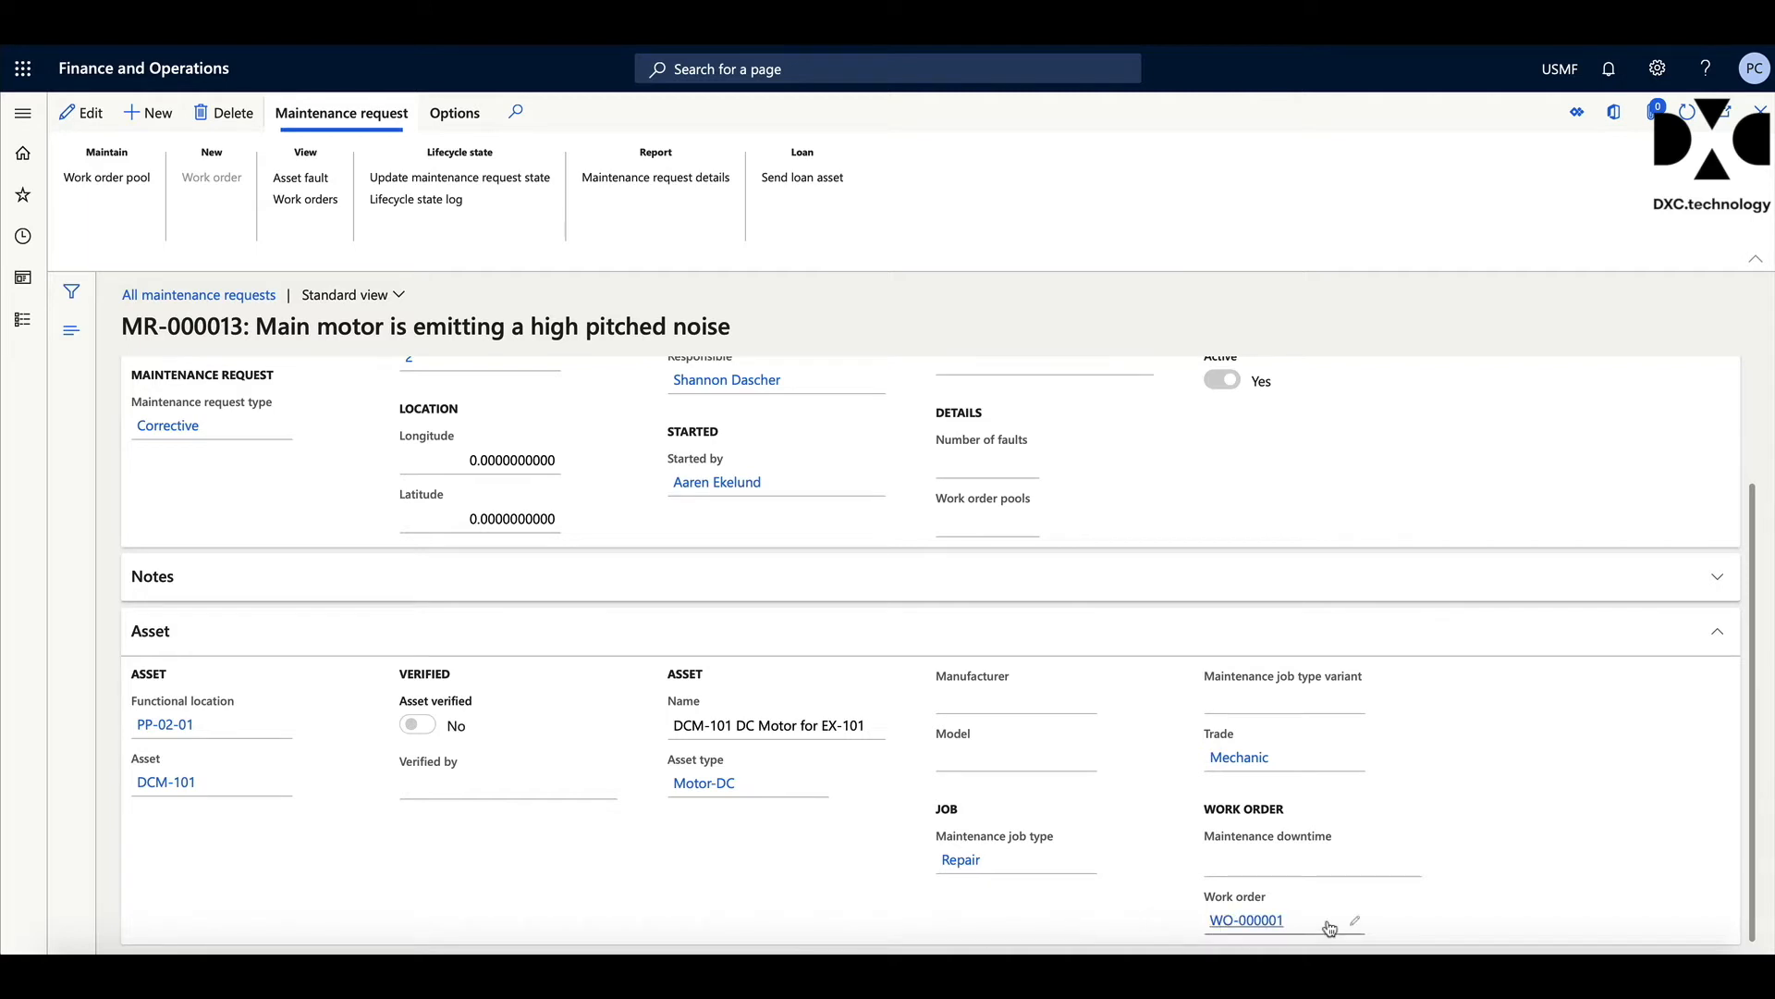
mouse_move(1329, 927)
click(302, 179)
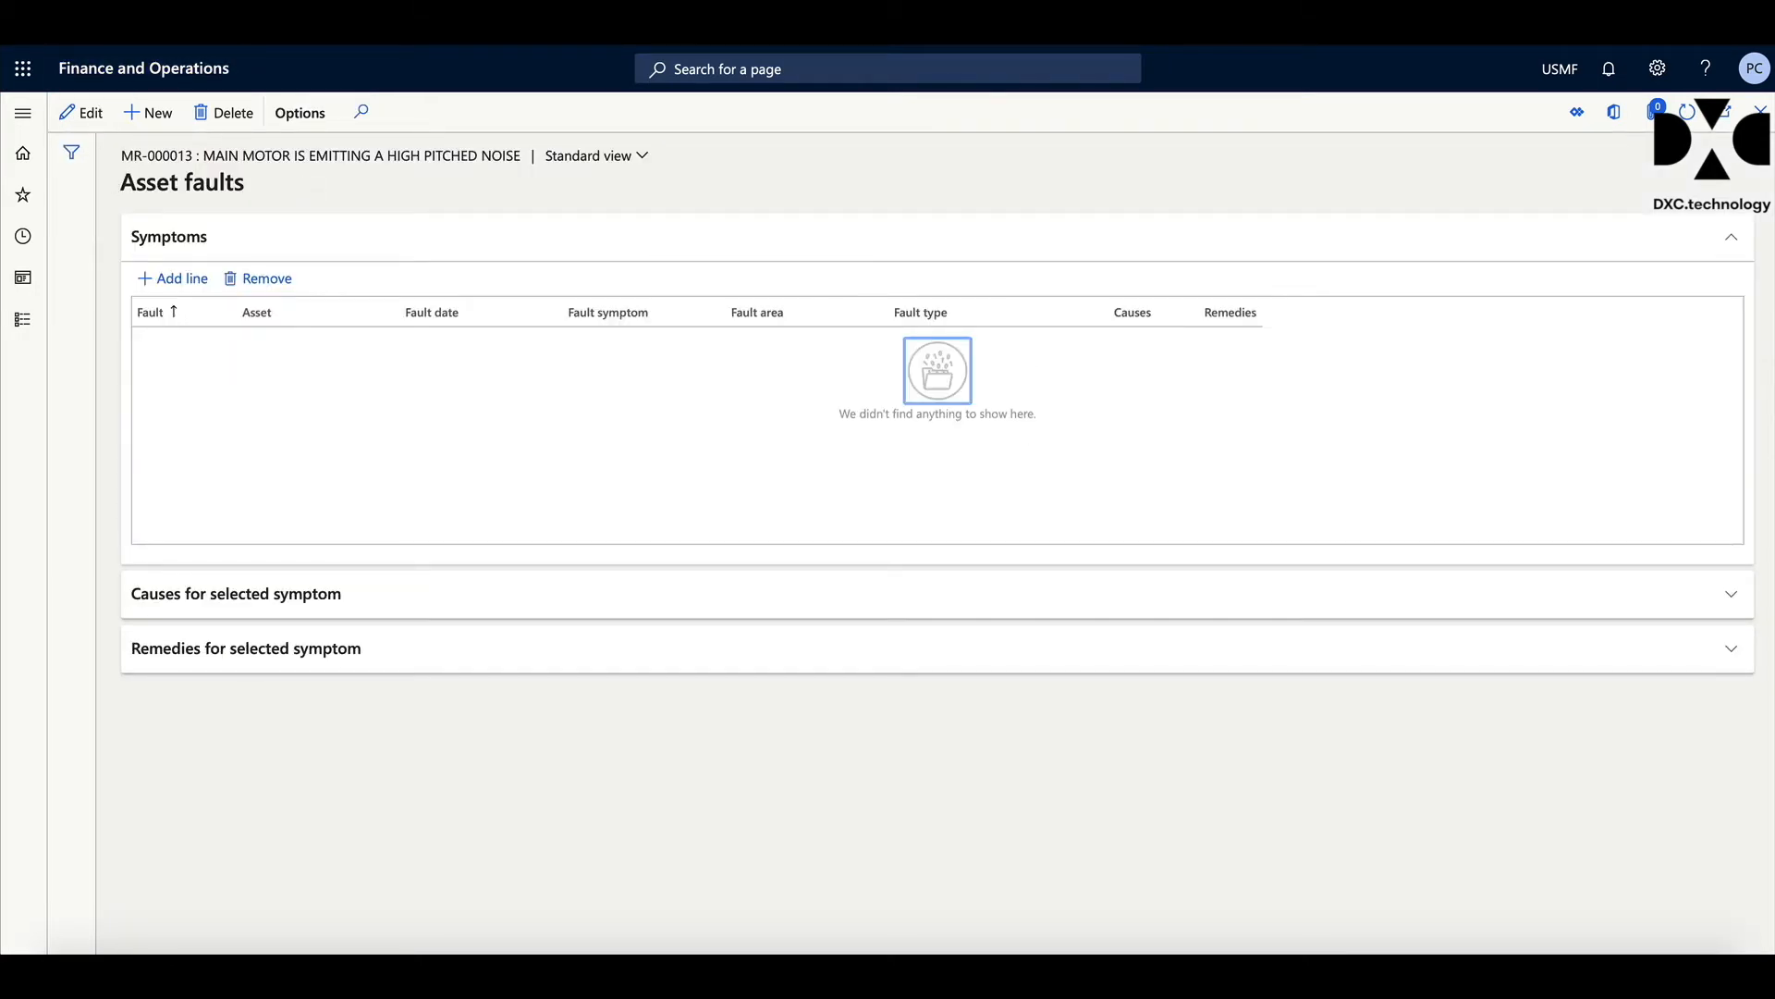
key(alt+Left)
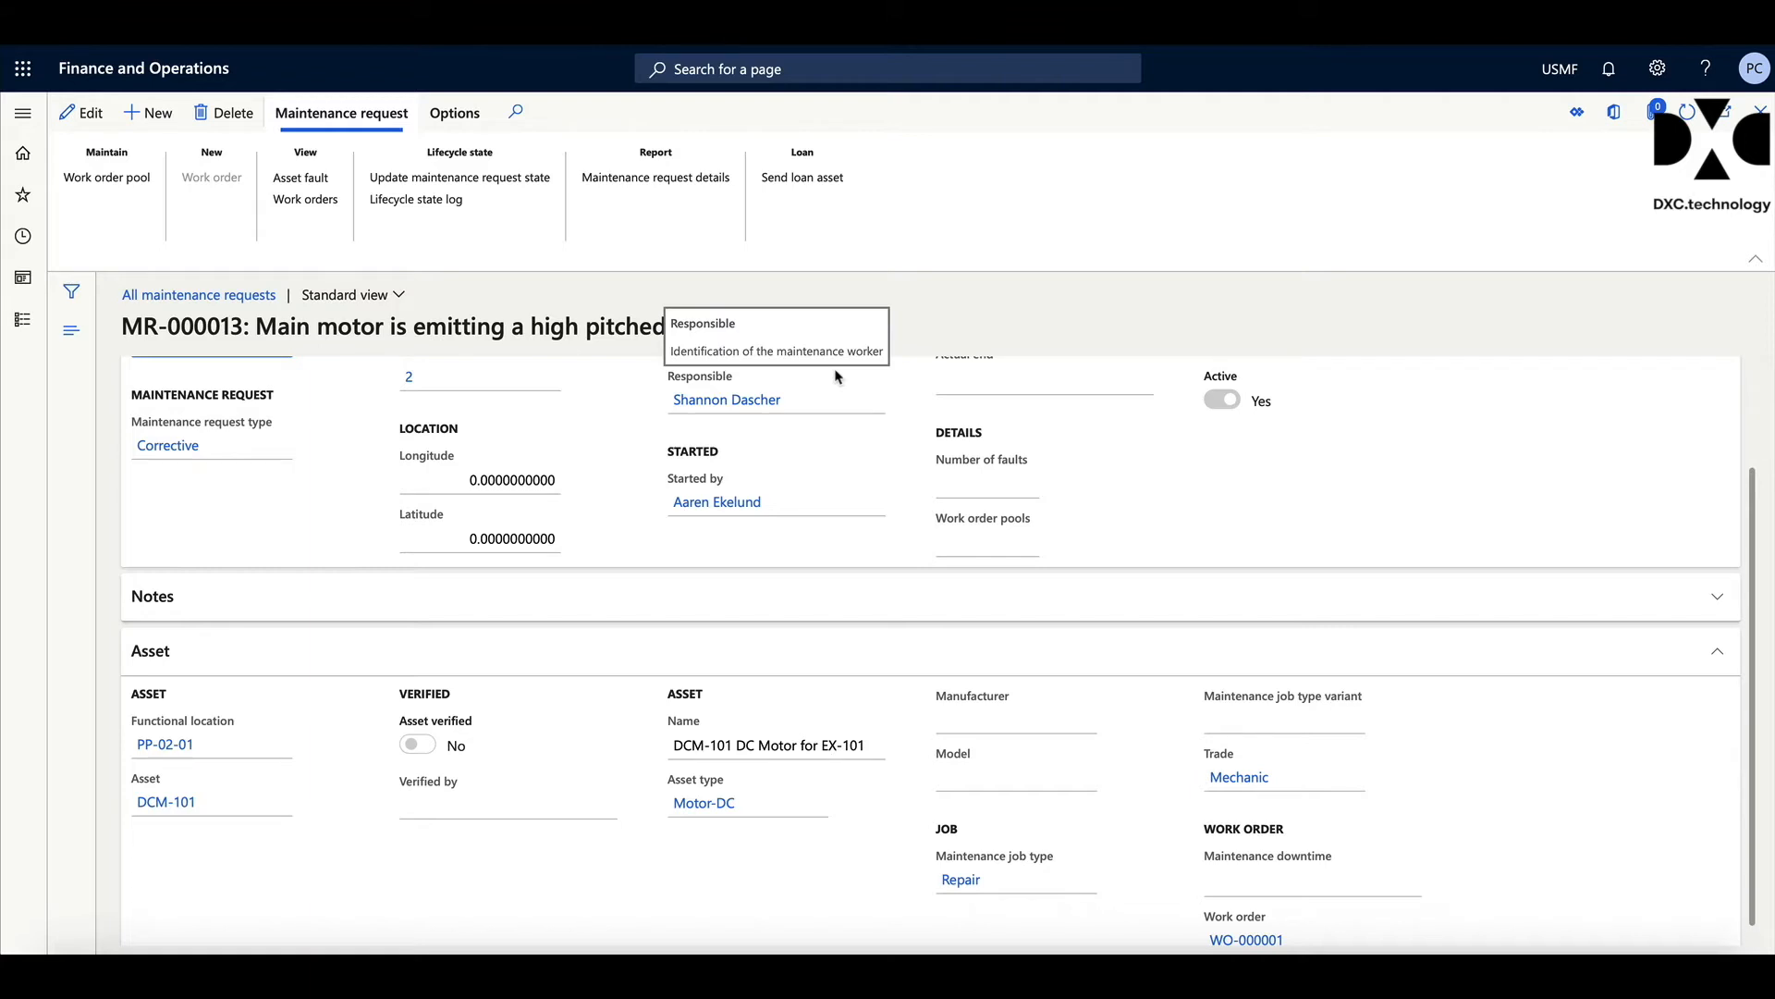
Step: From the All work orders list in Asset management, open the preventive work order in the Released state
click(24, 323)
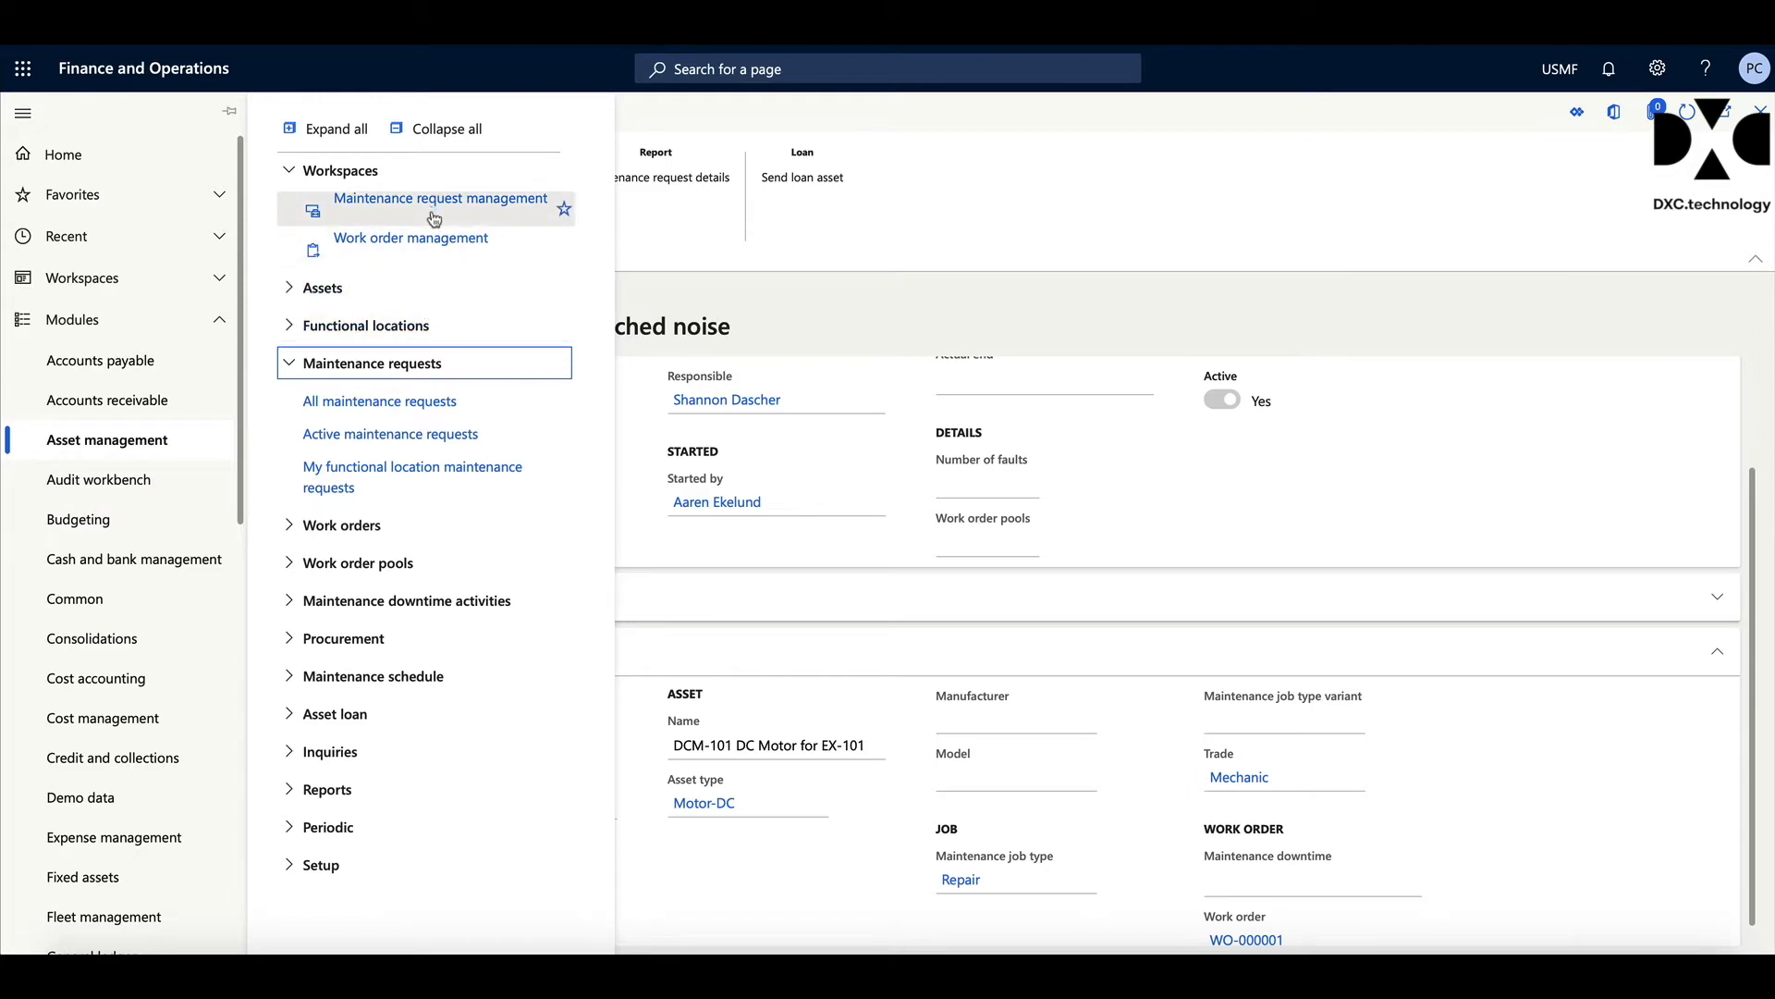
click(352, 527)
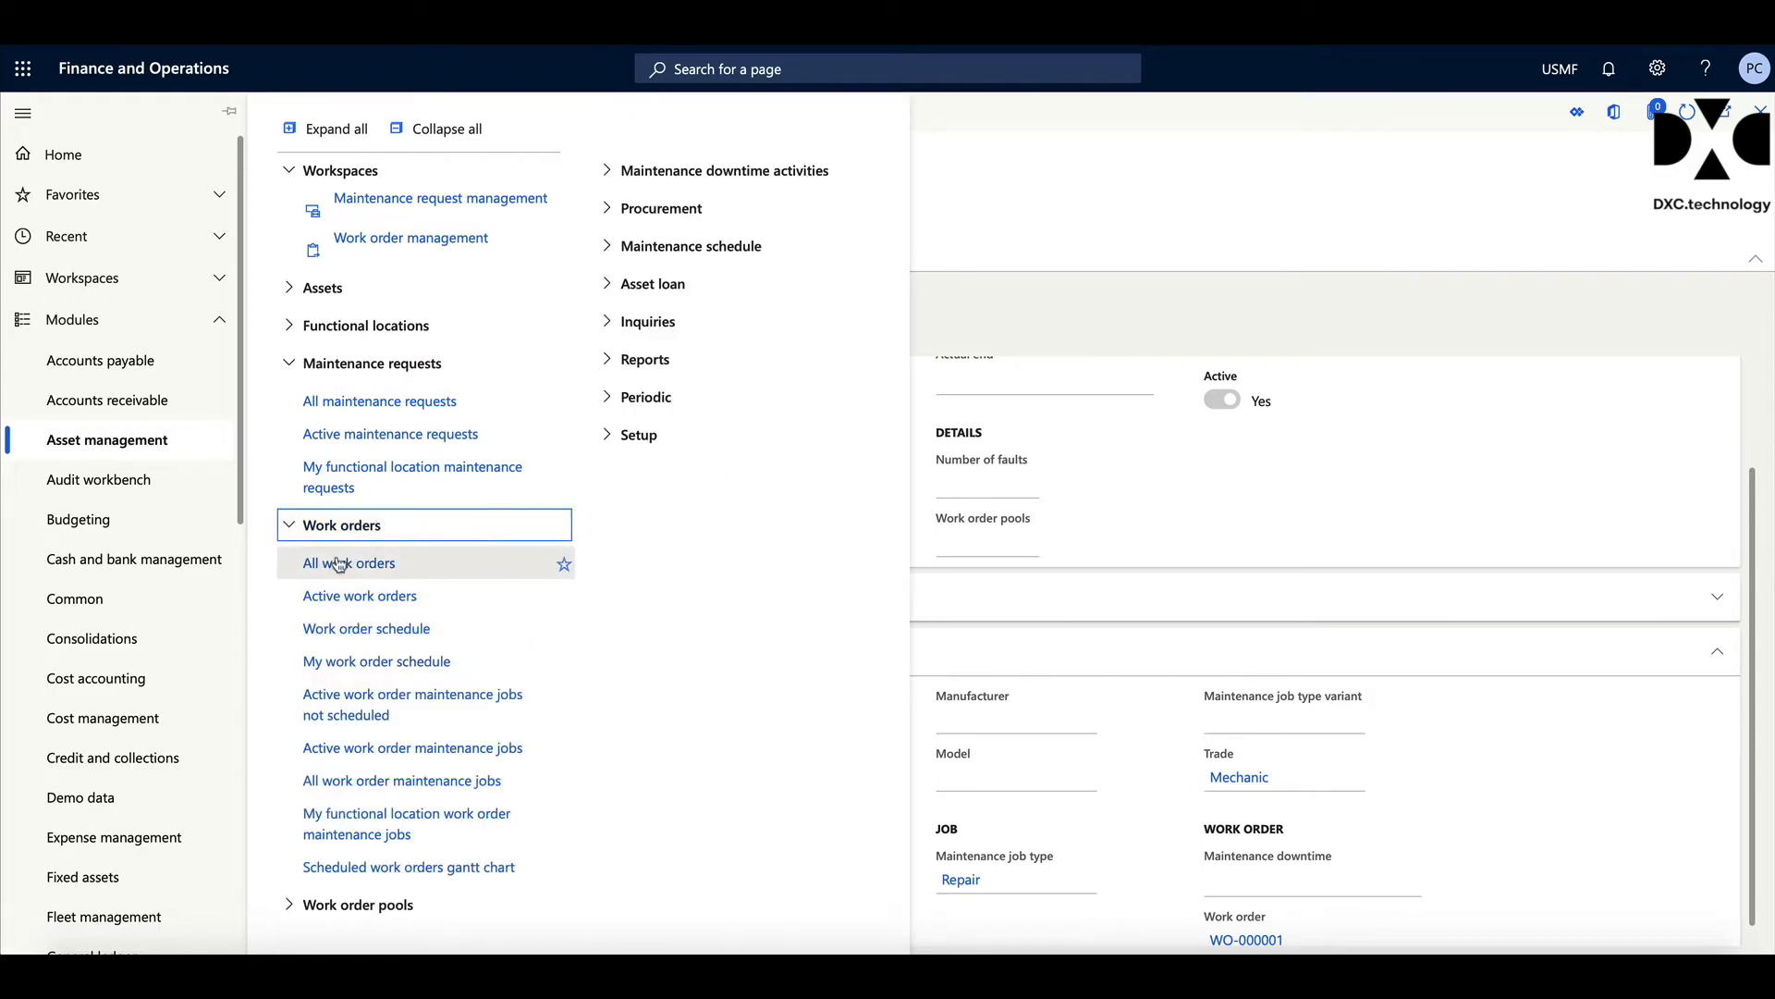
click(348, 562)
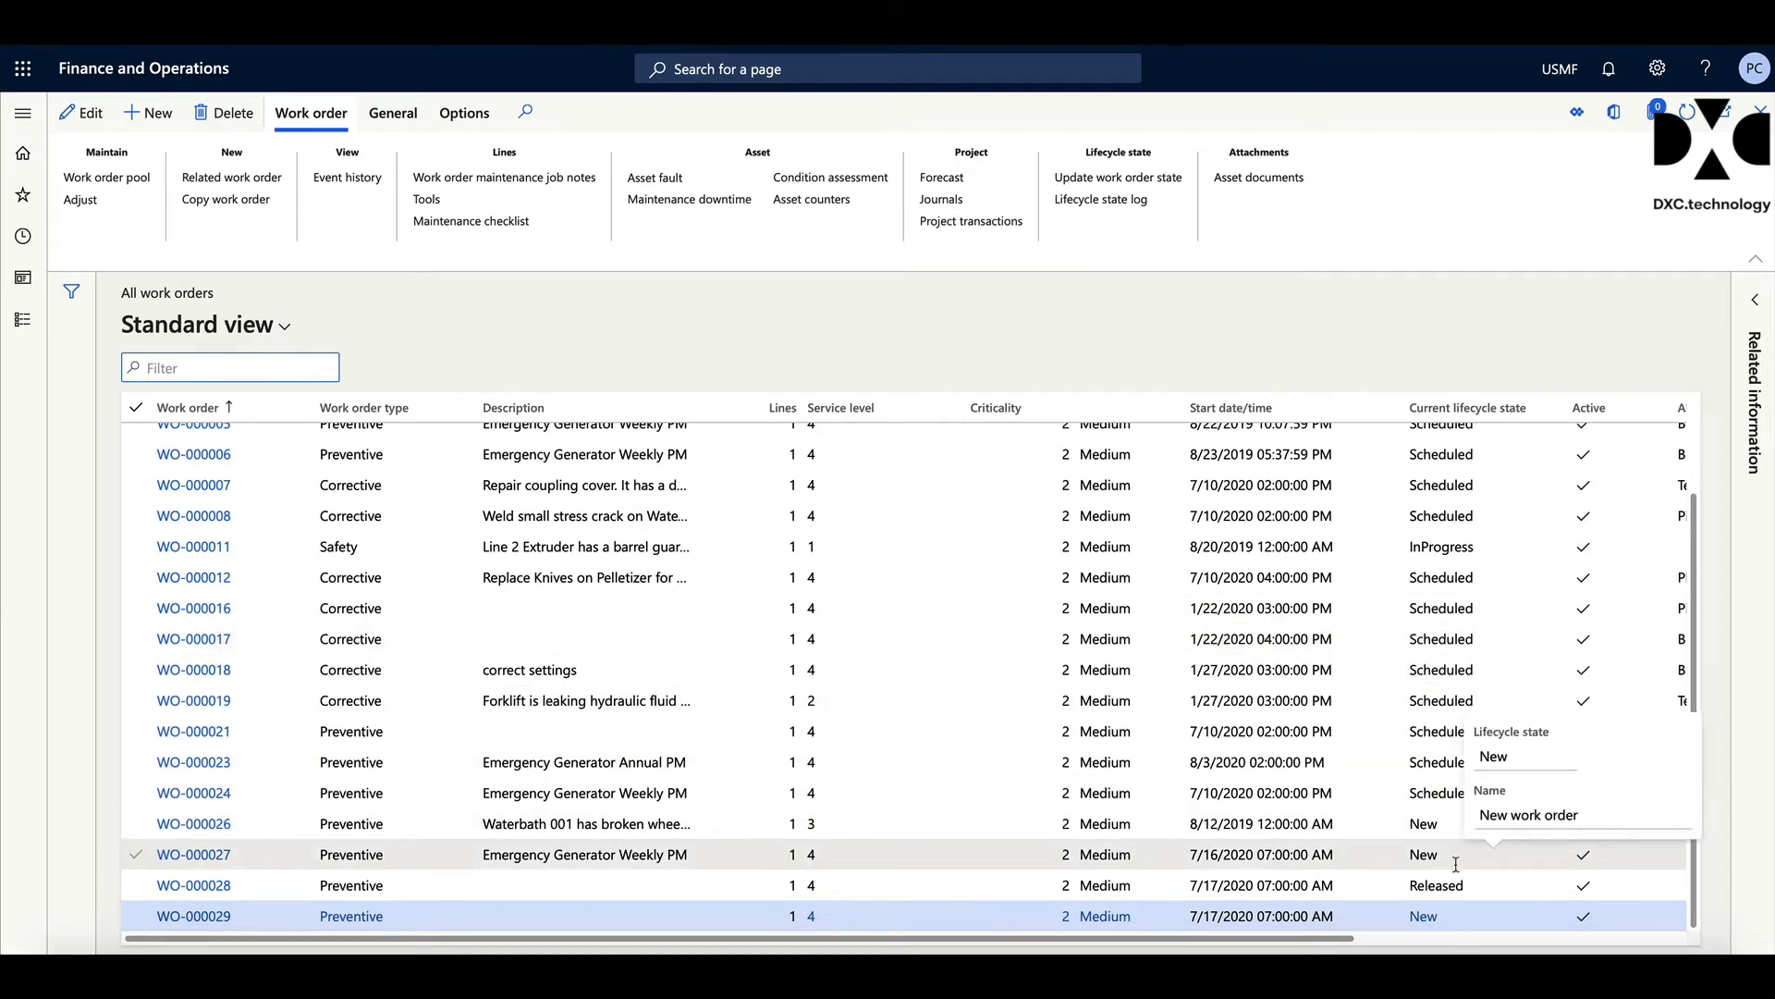
scroll(1456, 864, up, 1)
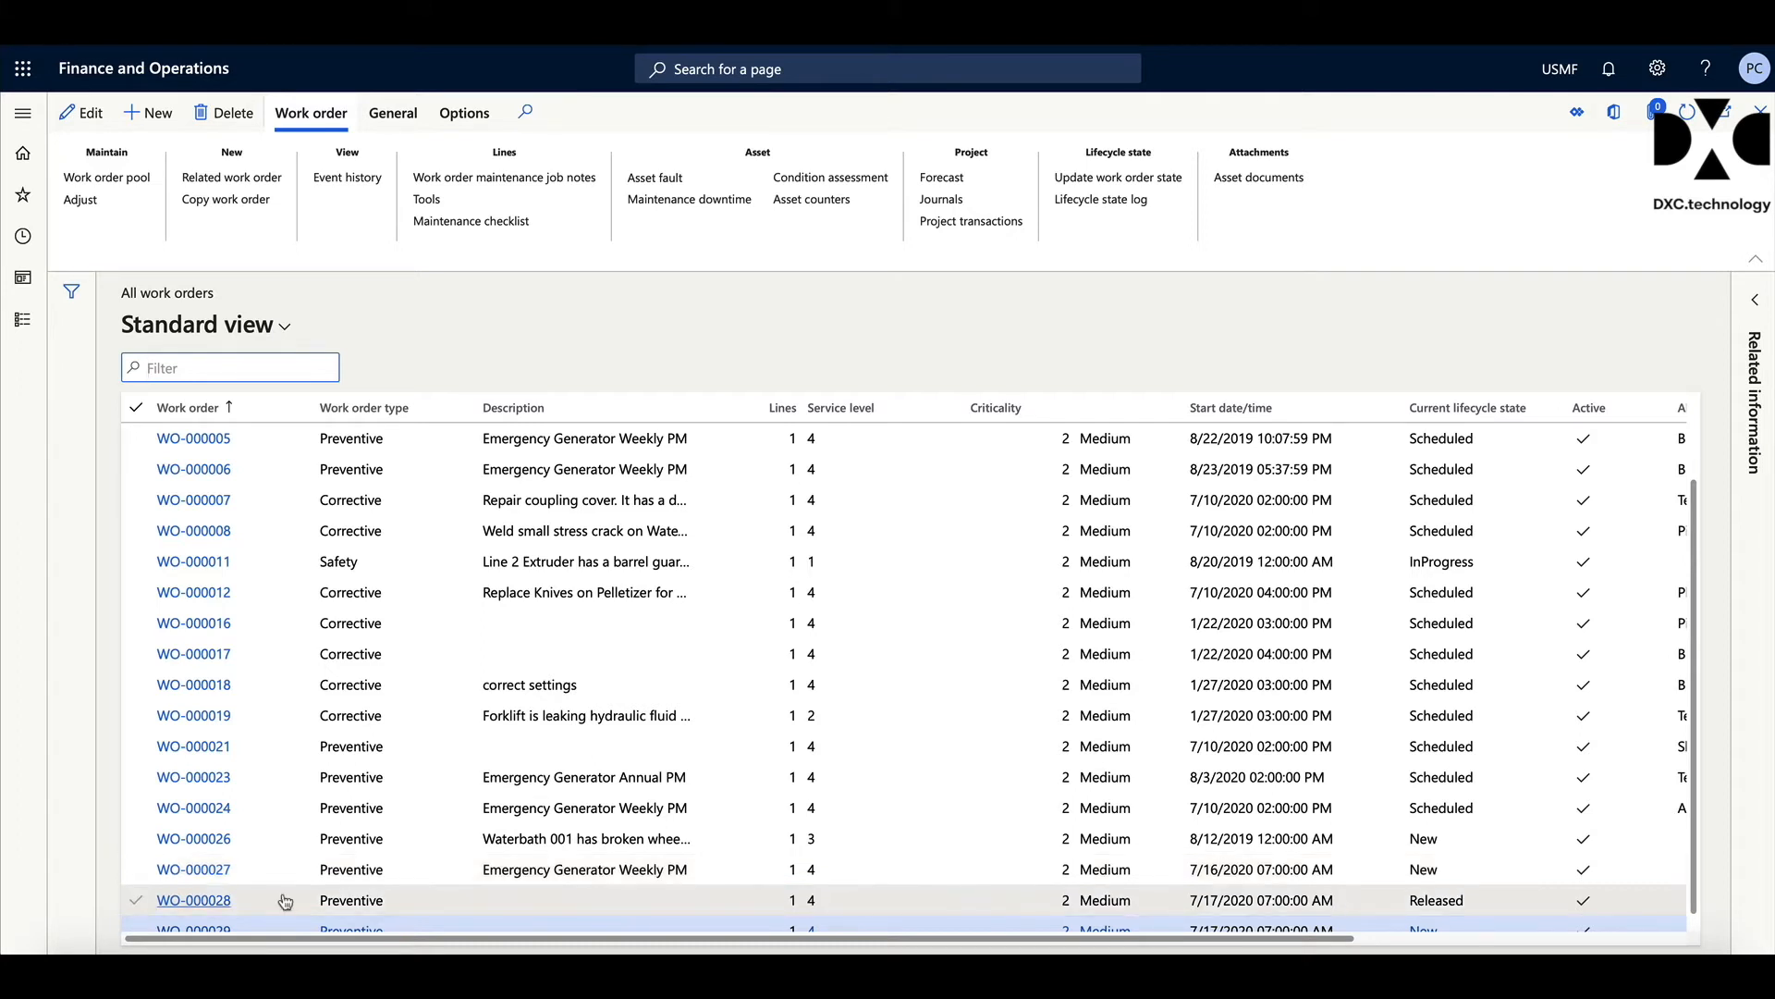
click(175, 898)
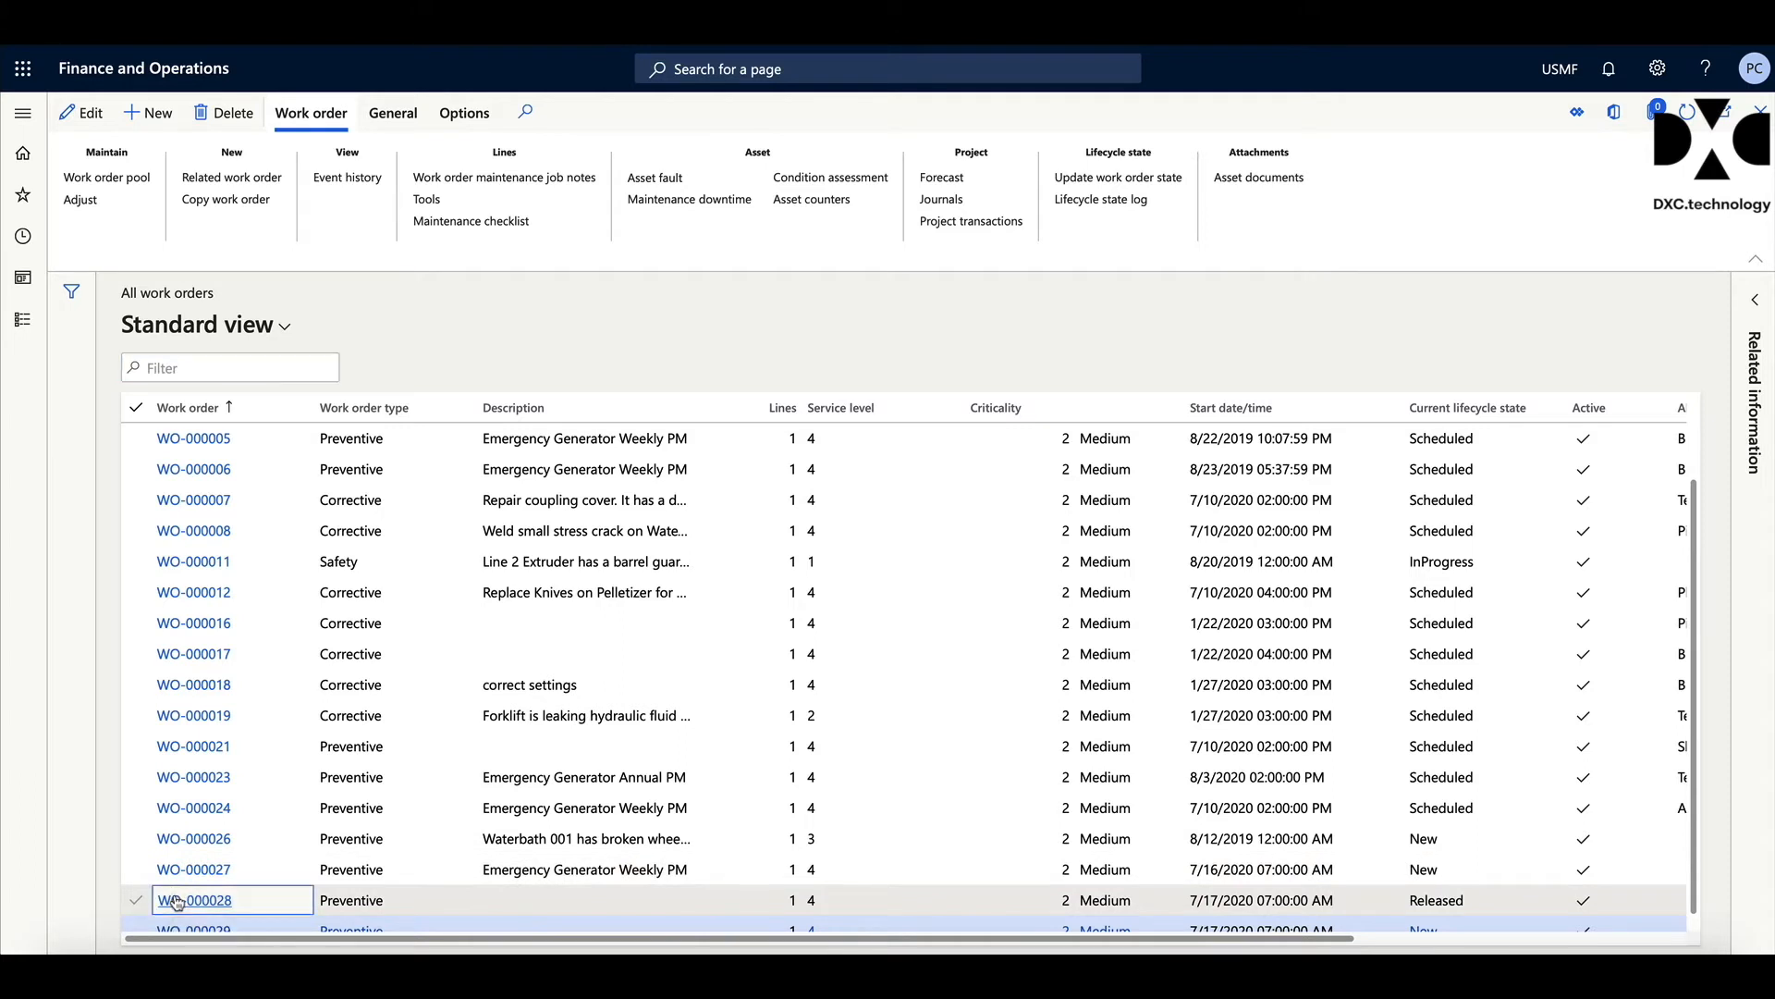
click(176, 899)
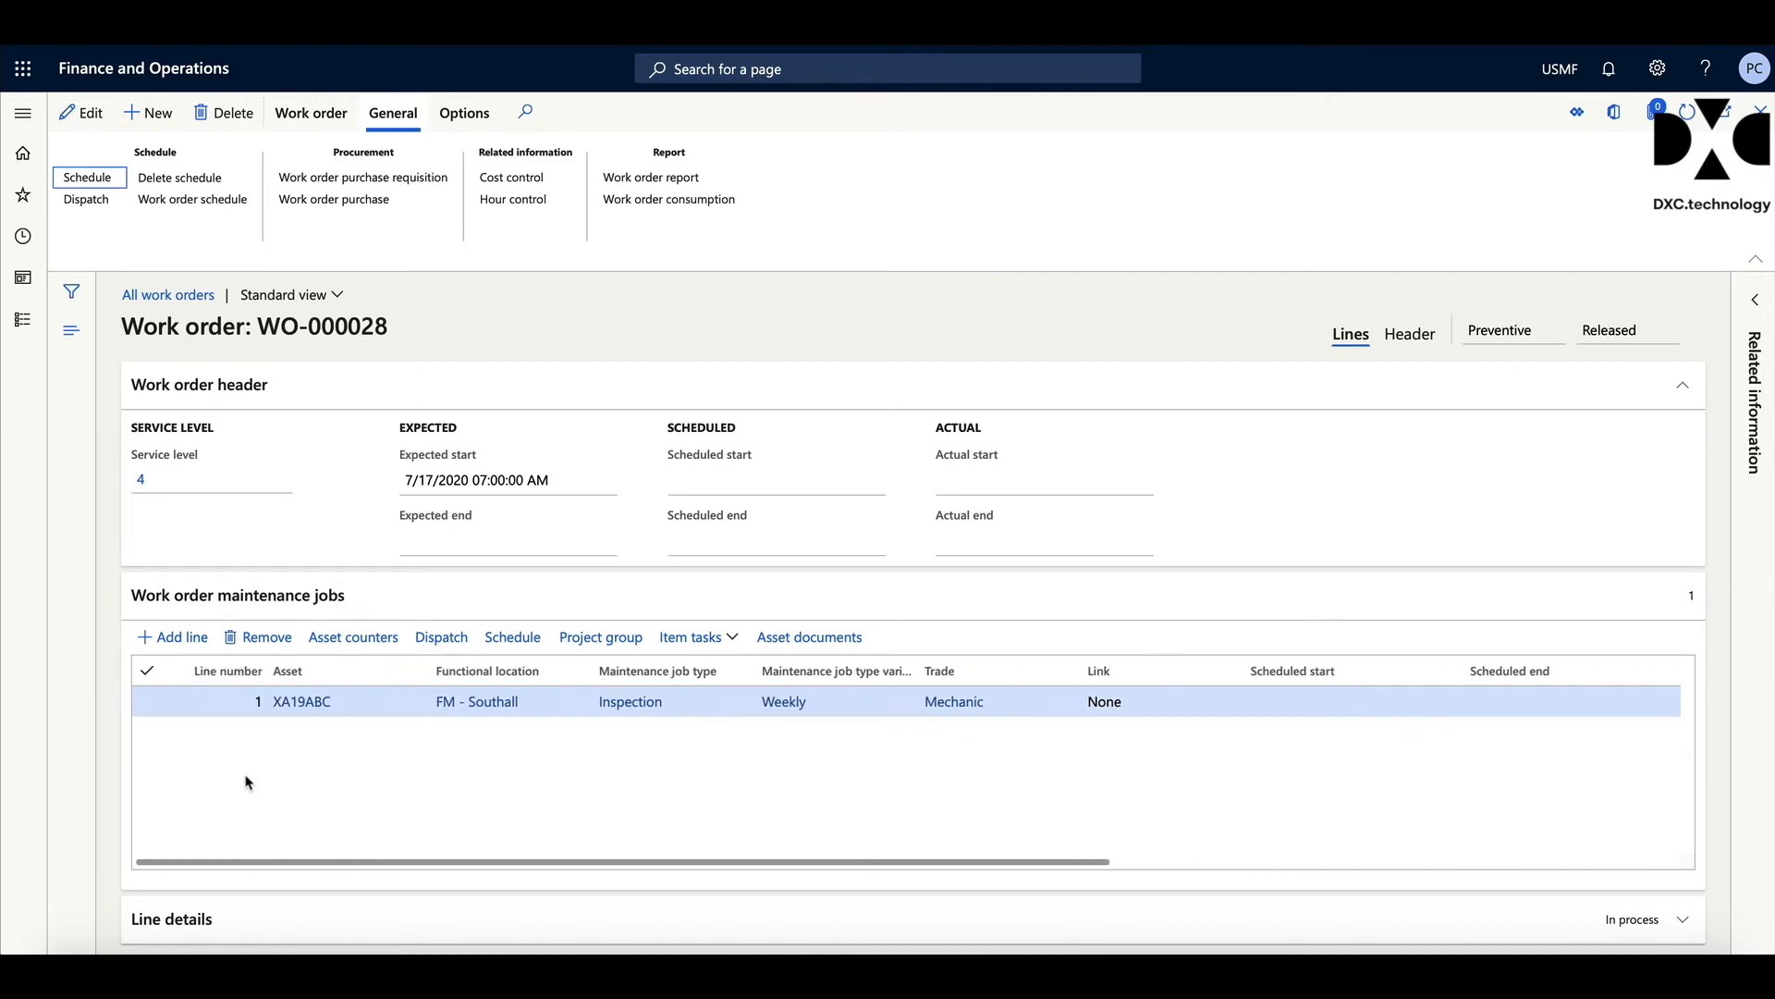
Step: Review the maintenance job's item task options and its line details: general, description, schedule and address
click(734, 638)
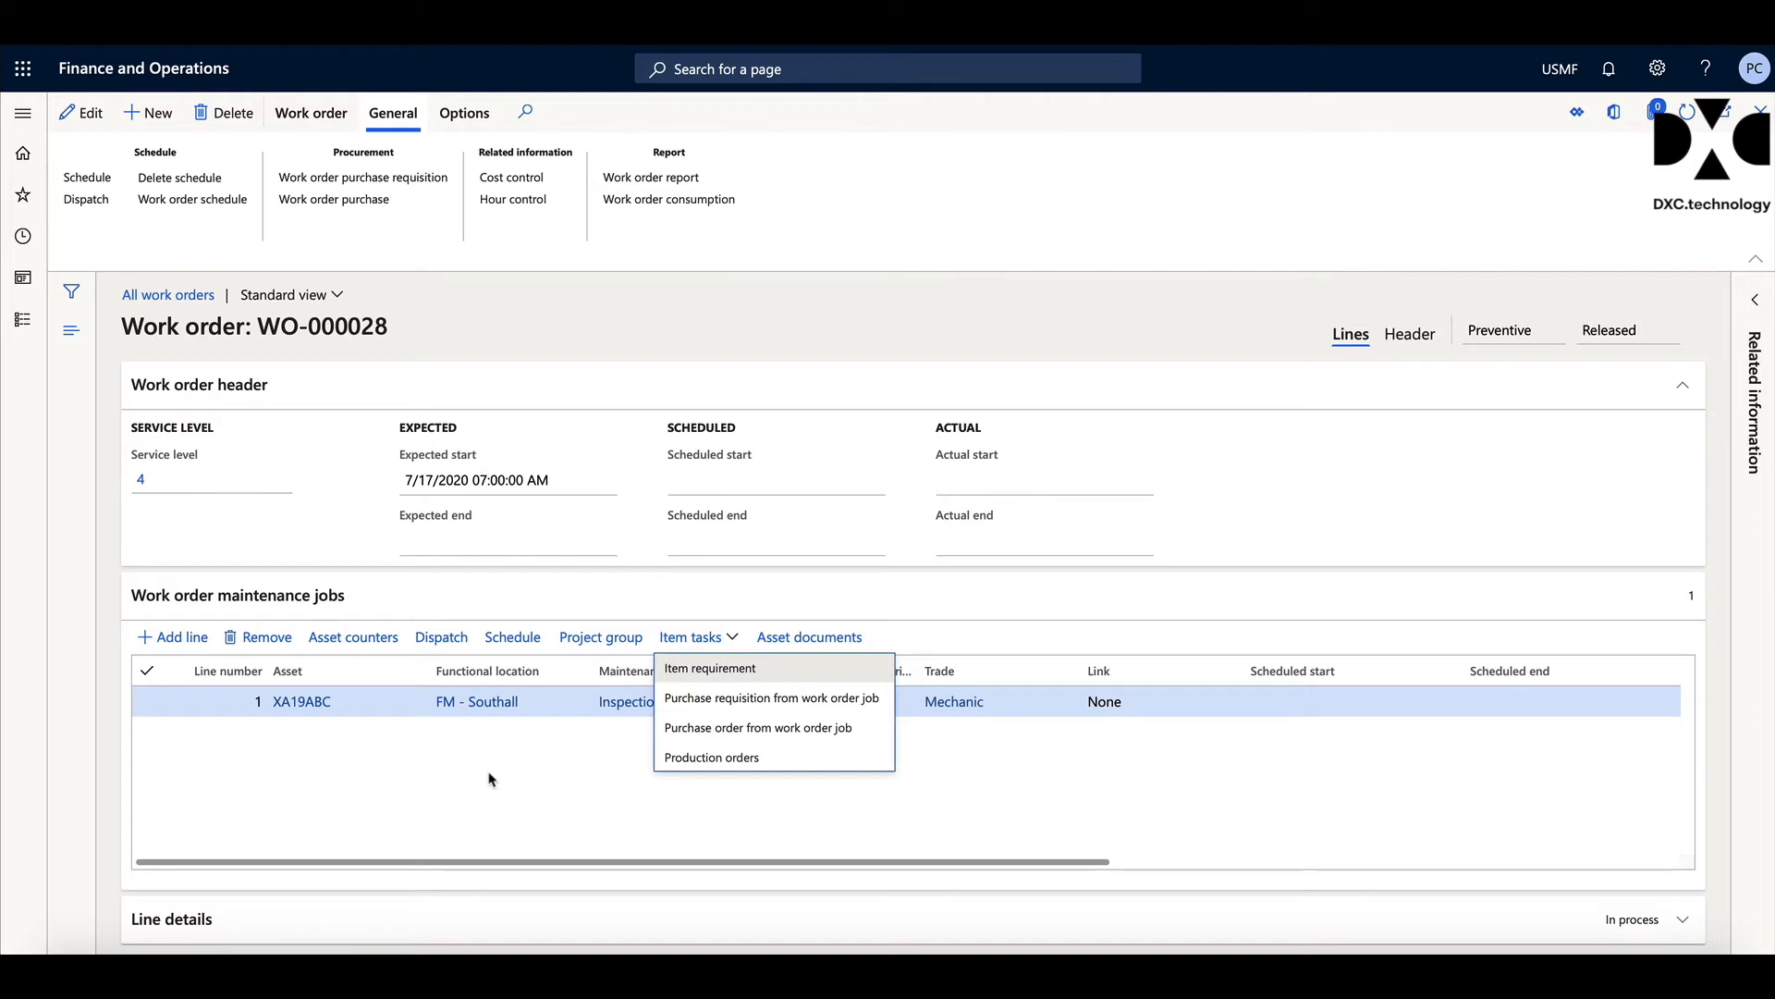
key(Escape)
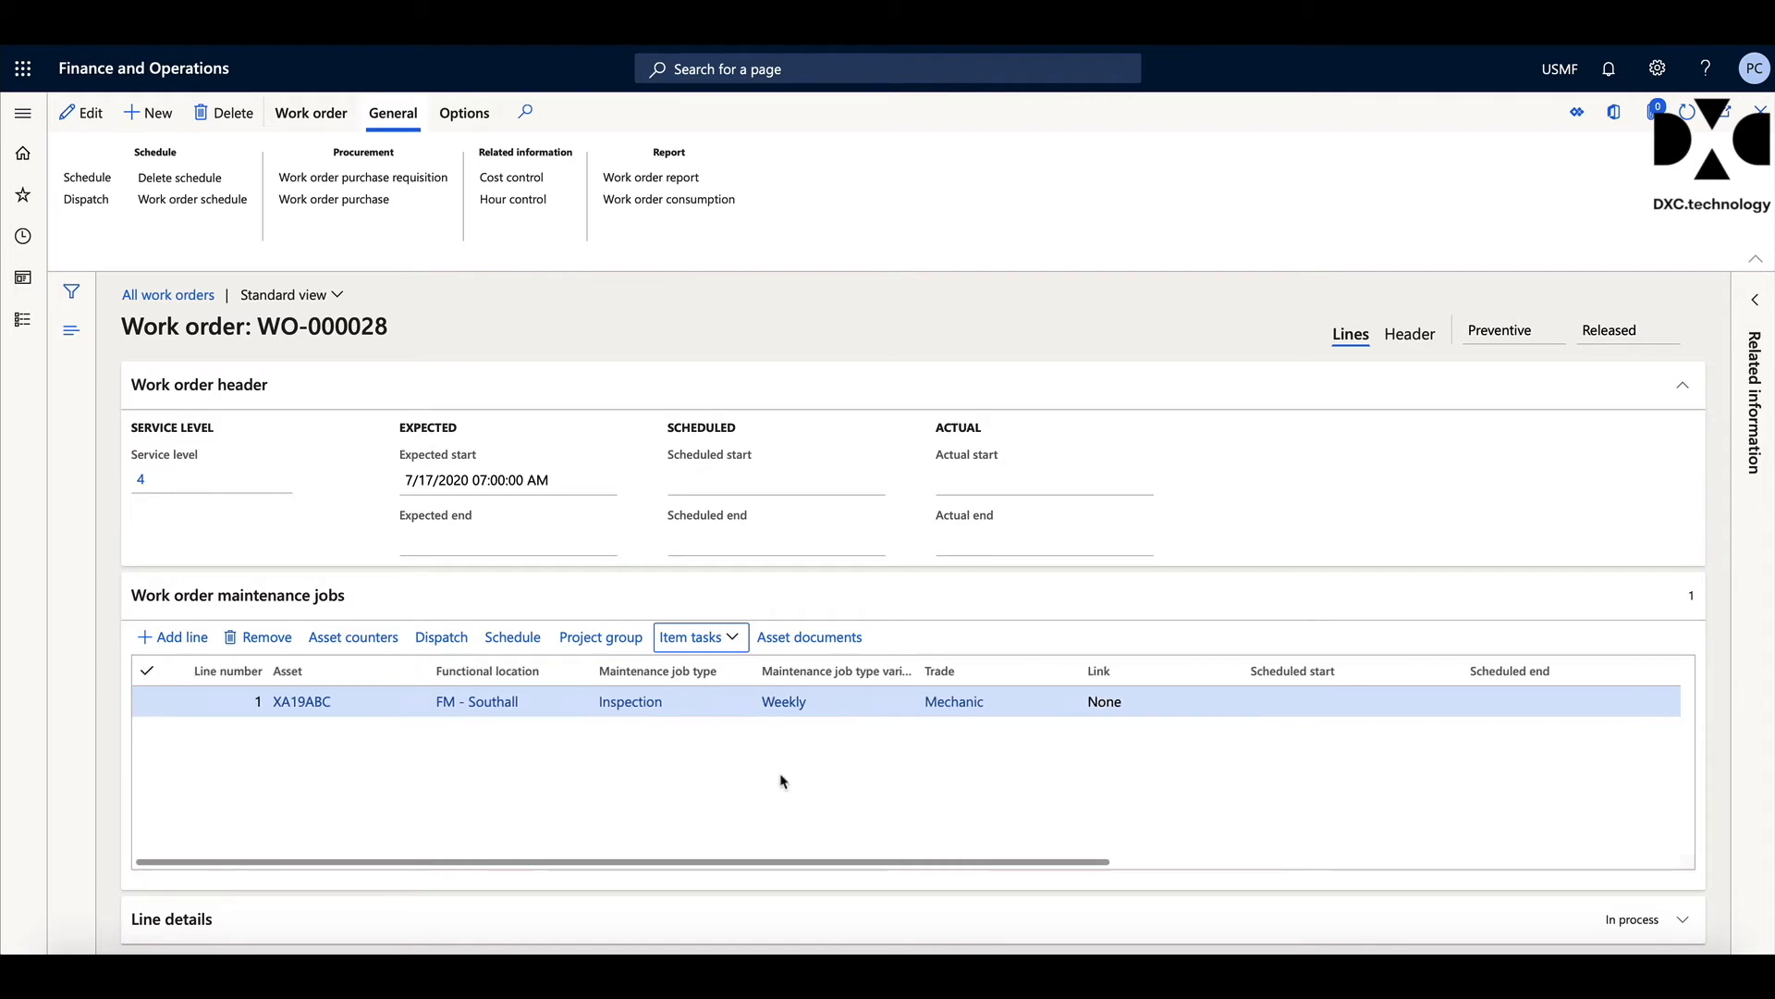
click(620, 925)
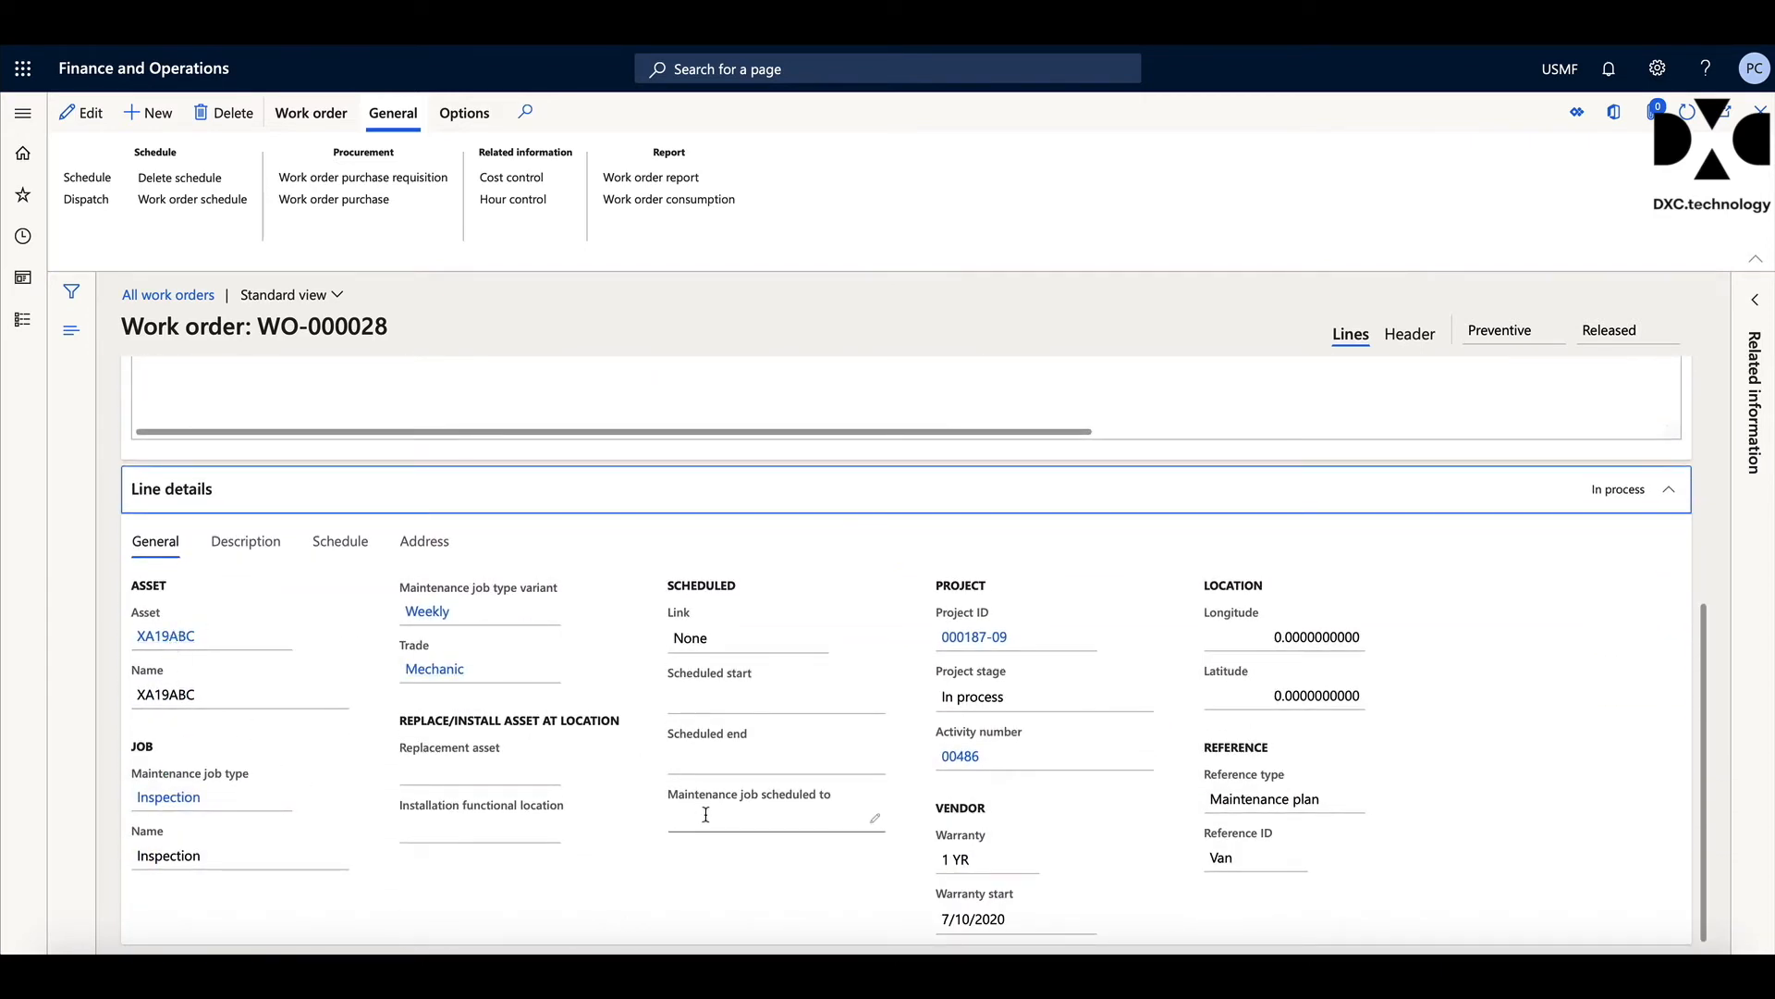
click(252, 547)
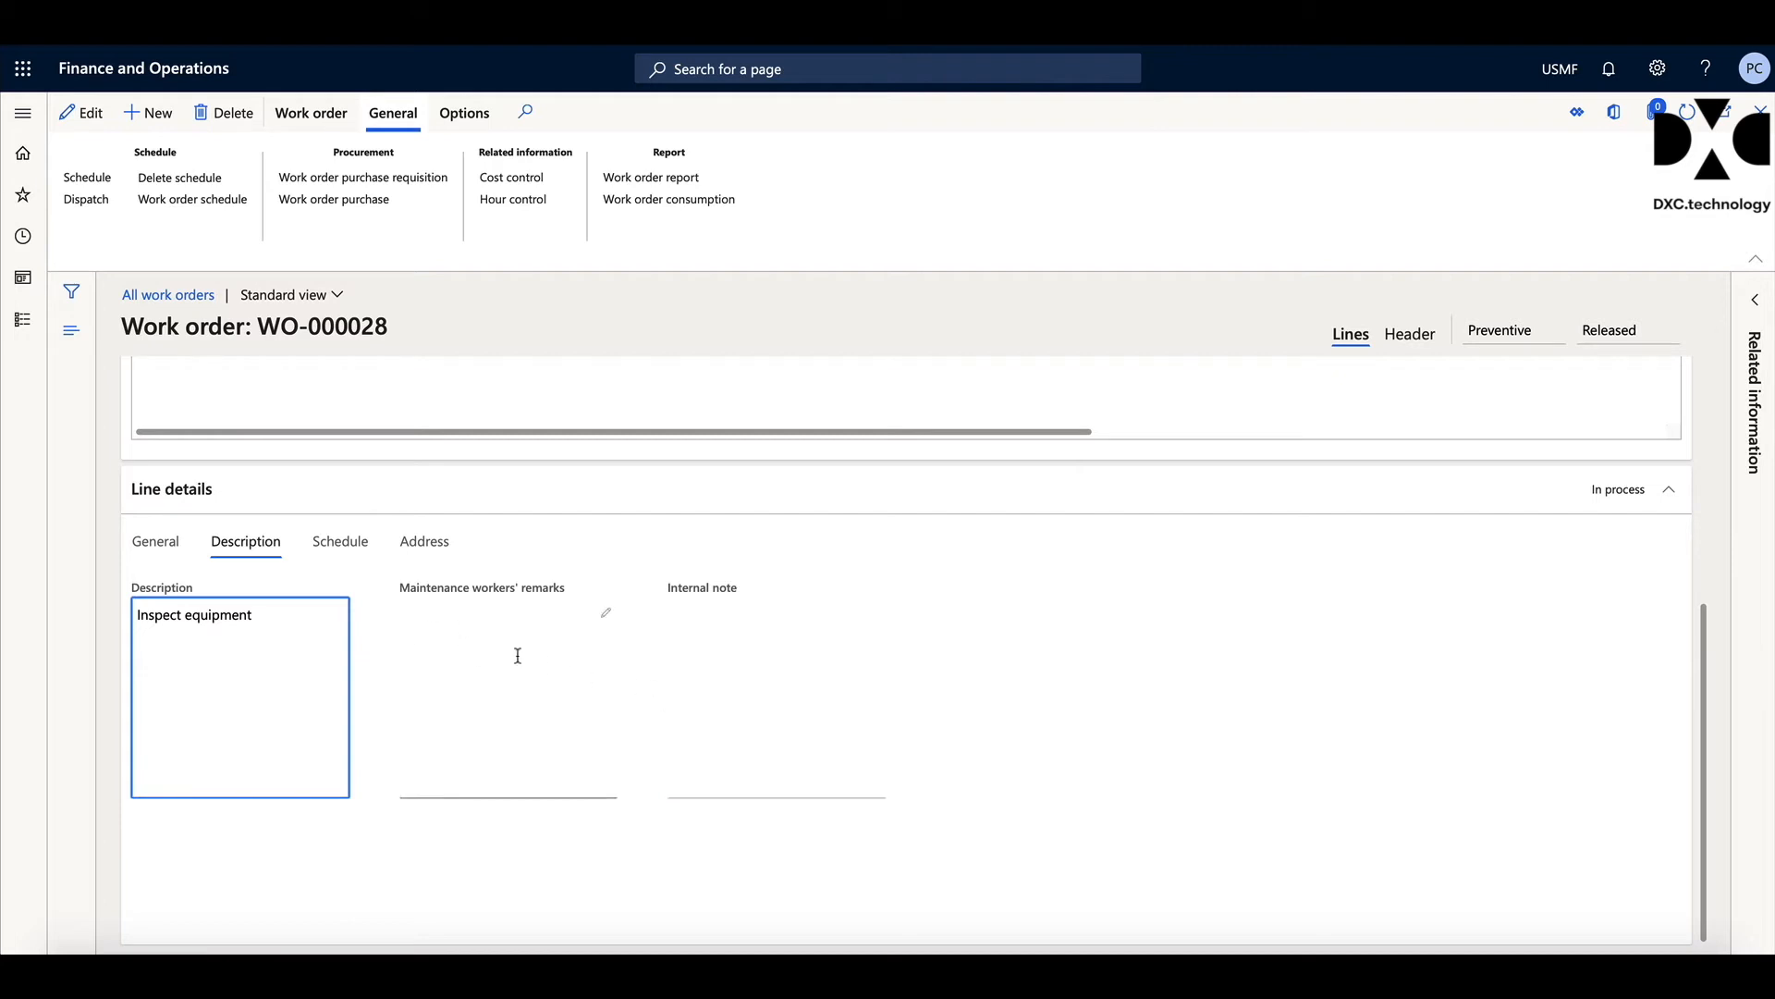
click(336, 547)
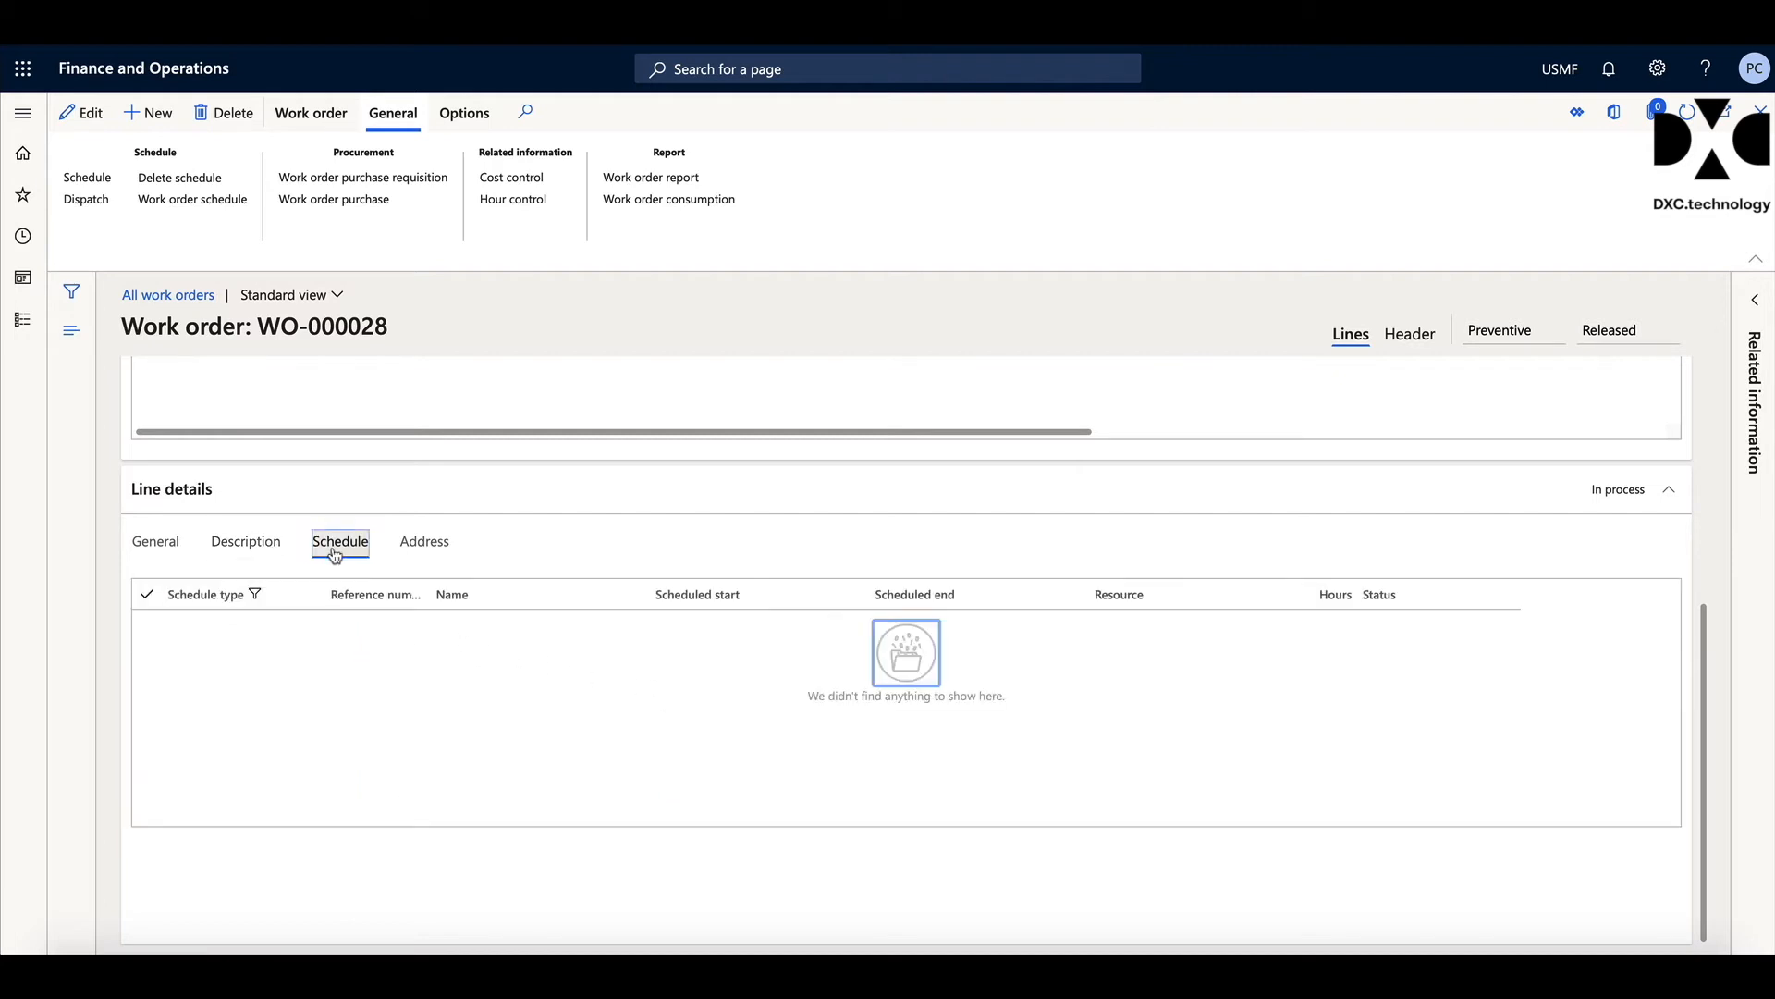
click(423, 548)
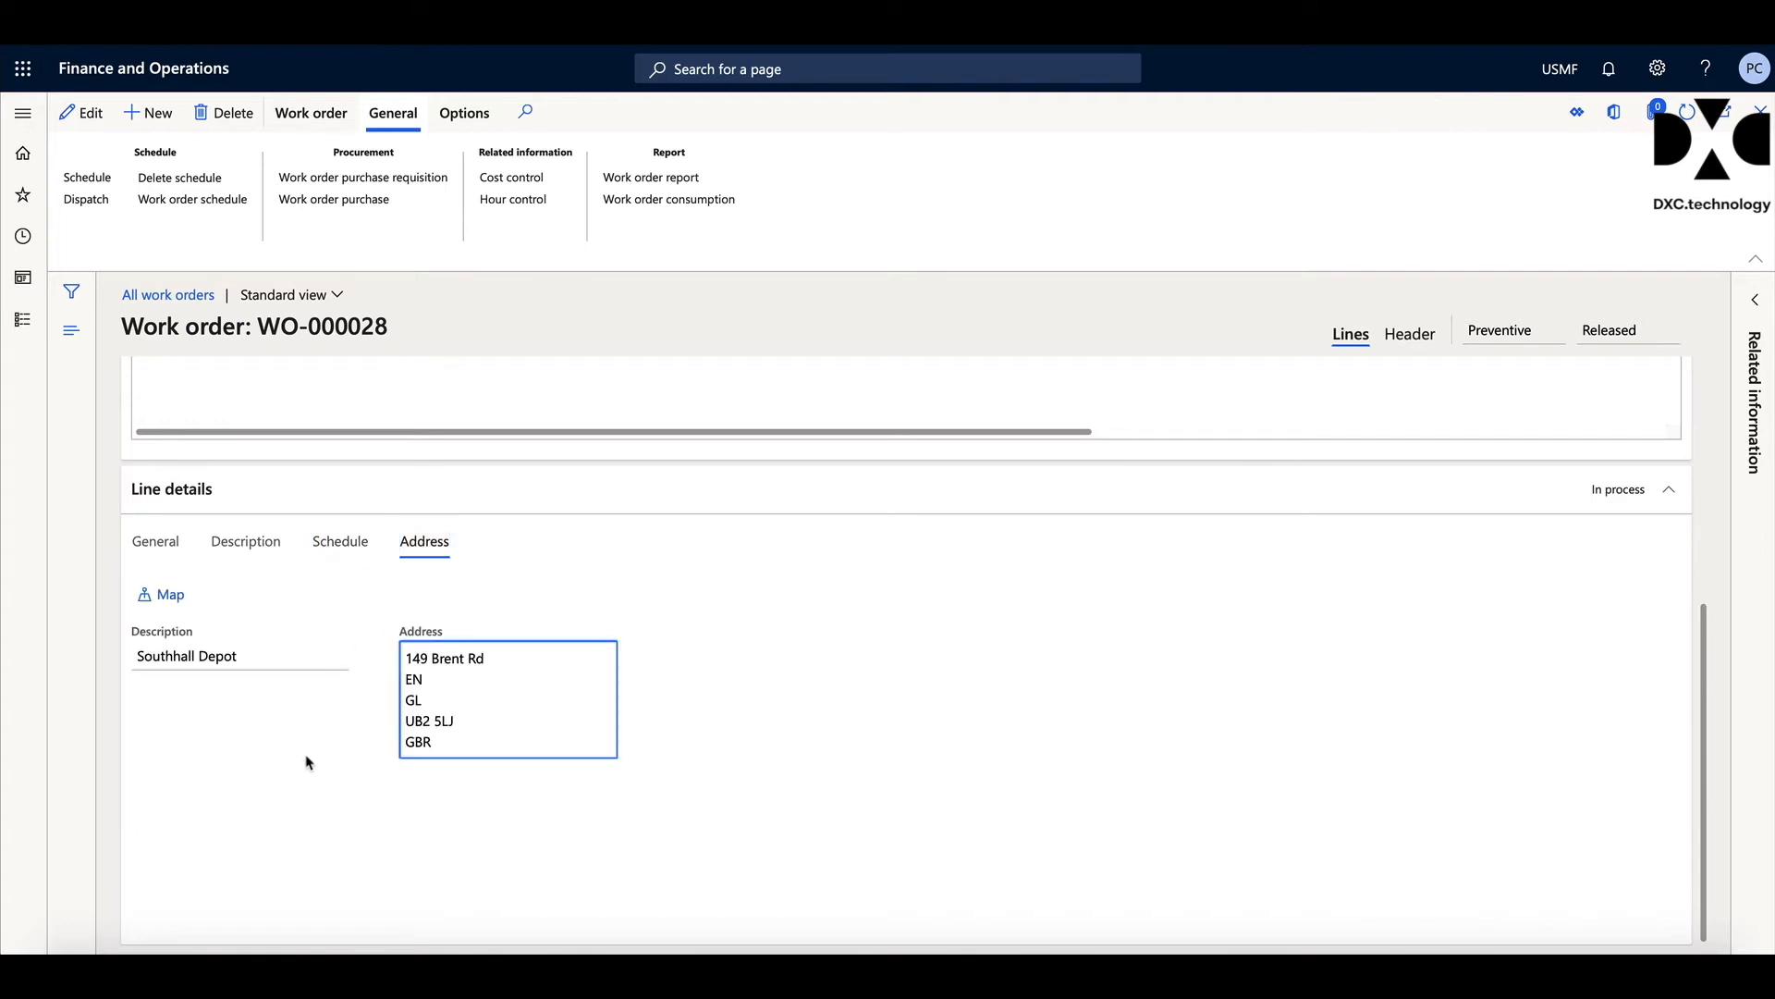
click(154, 545)
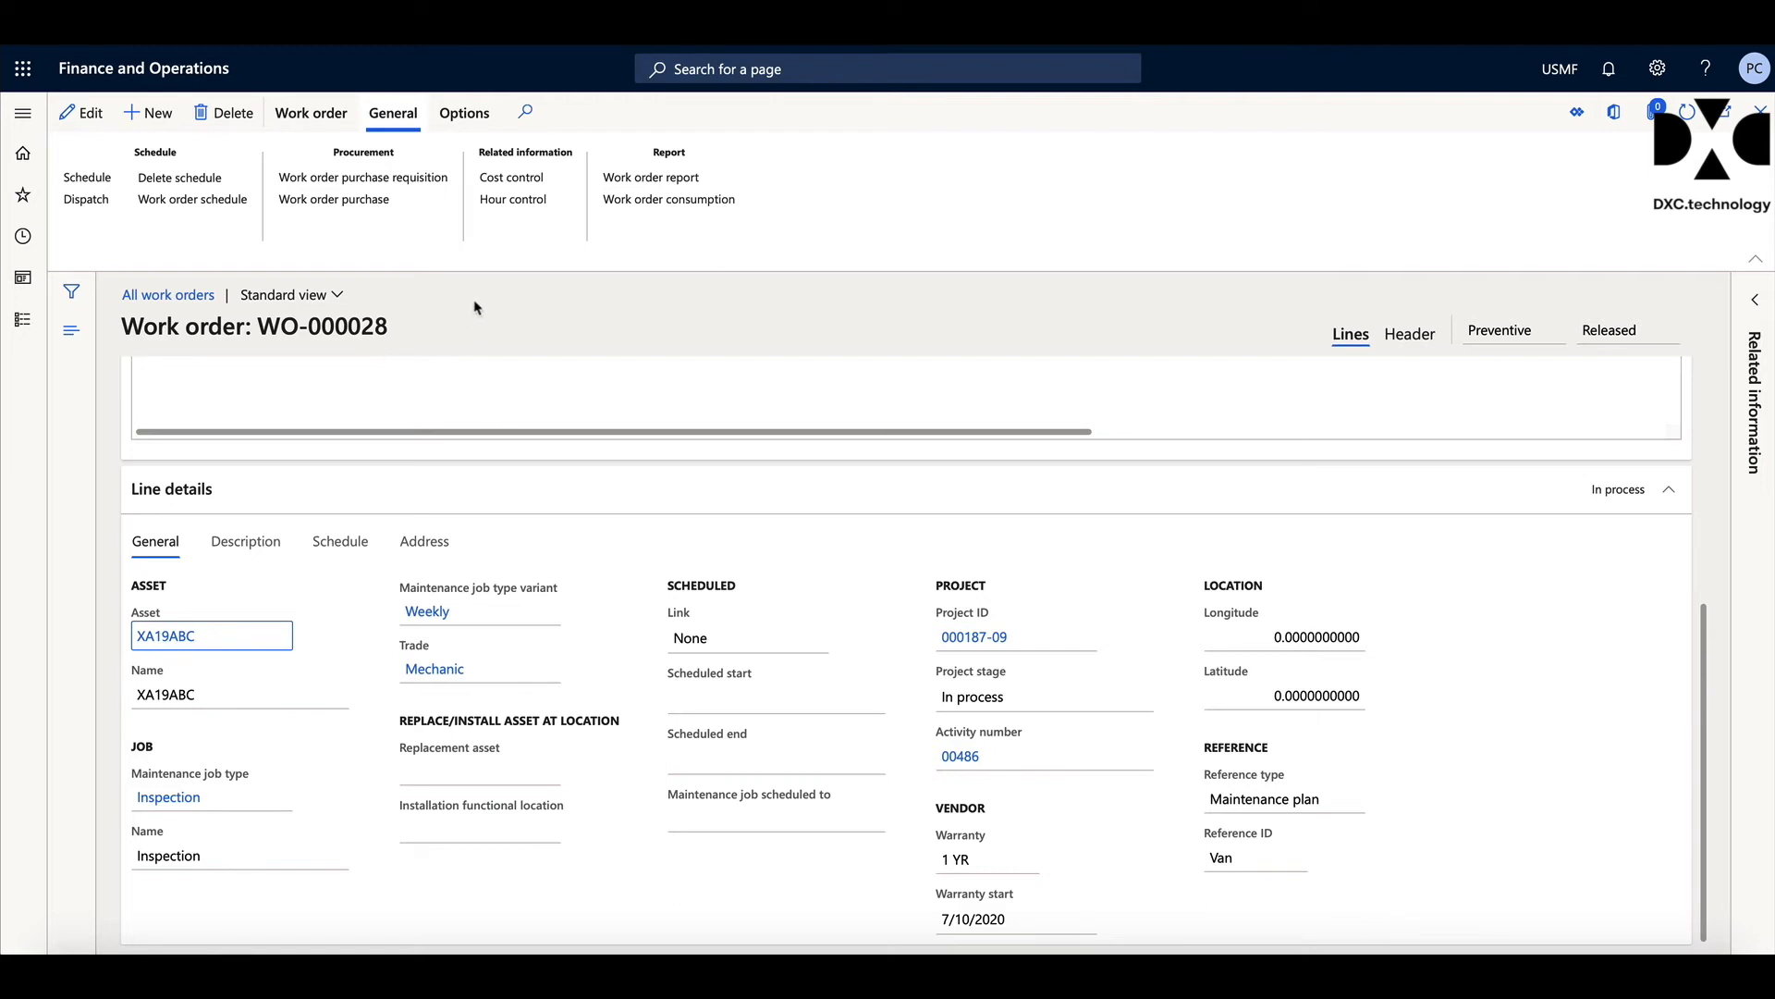
Step: In the work order's journals, copy only the hours from the forecast, leaving items and expenses out
click(310, 113)
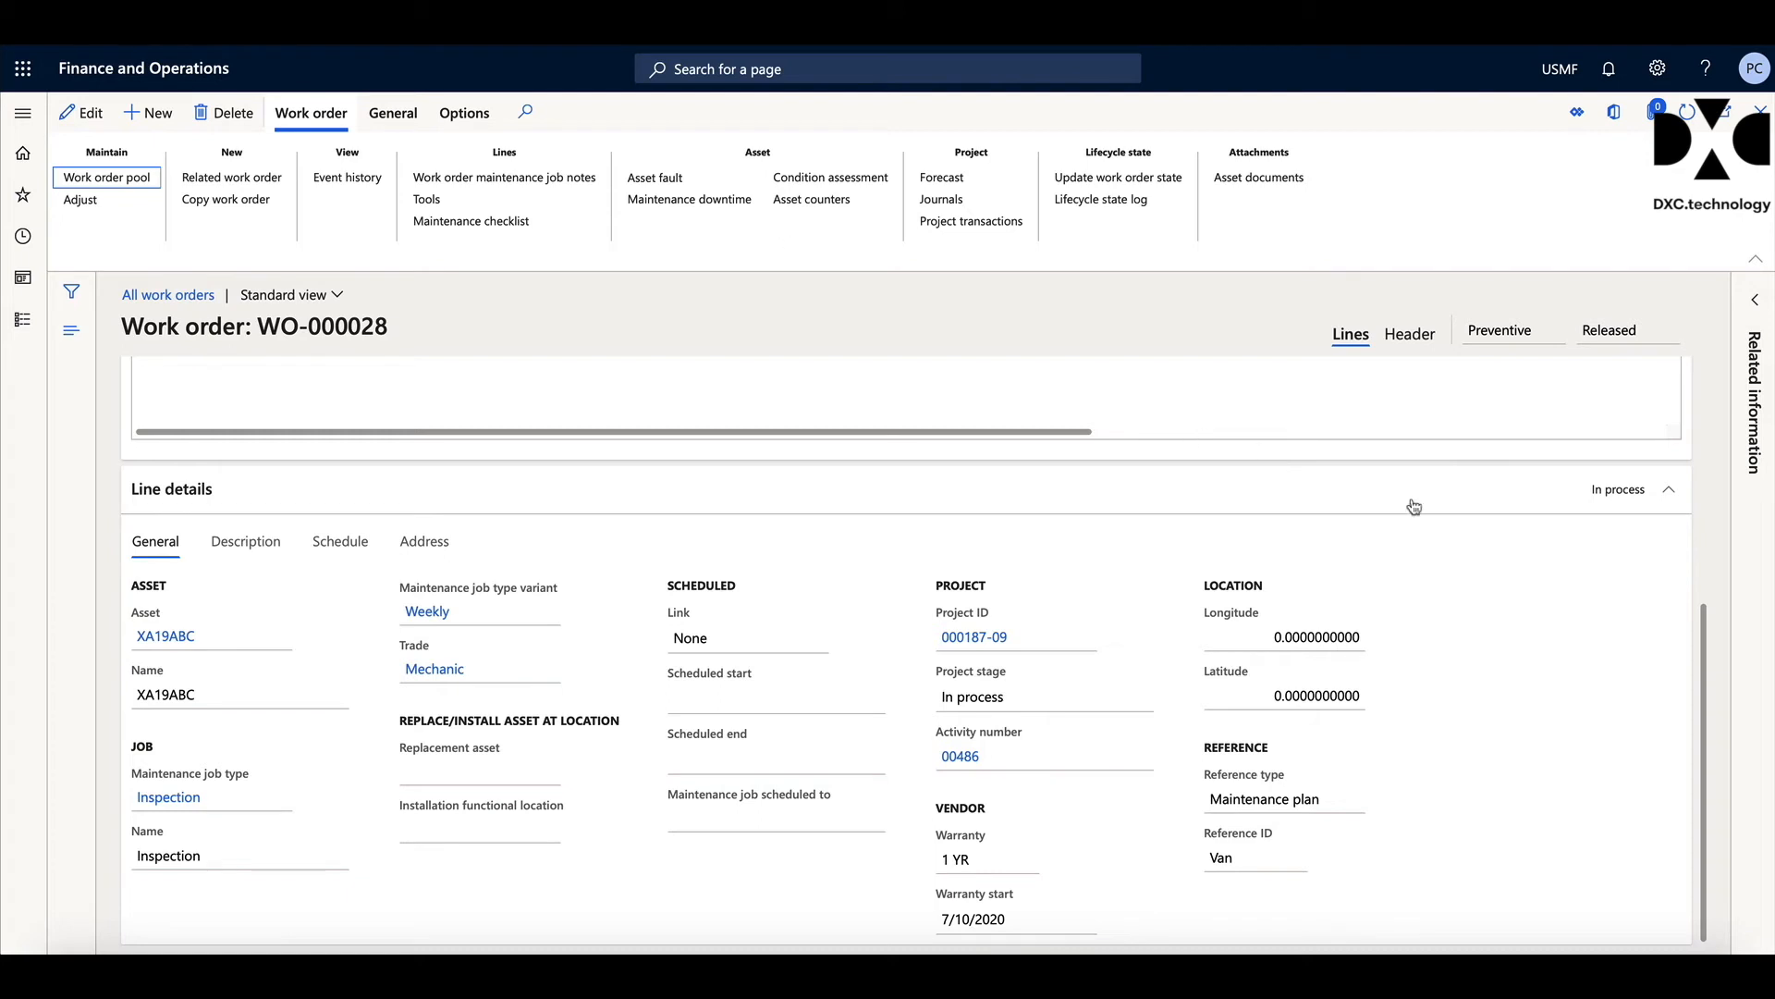
click(946, 189)
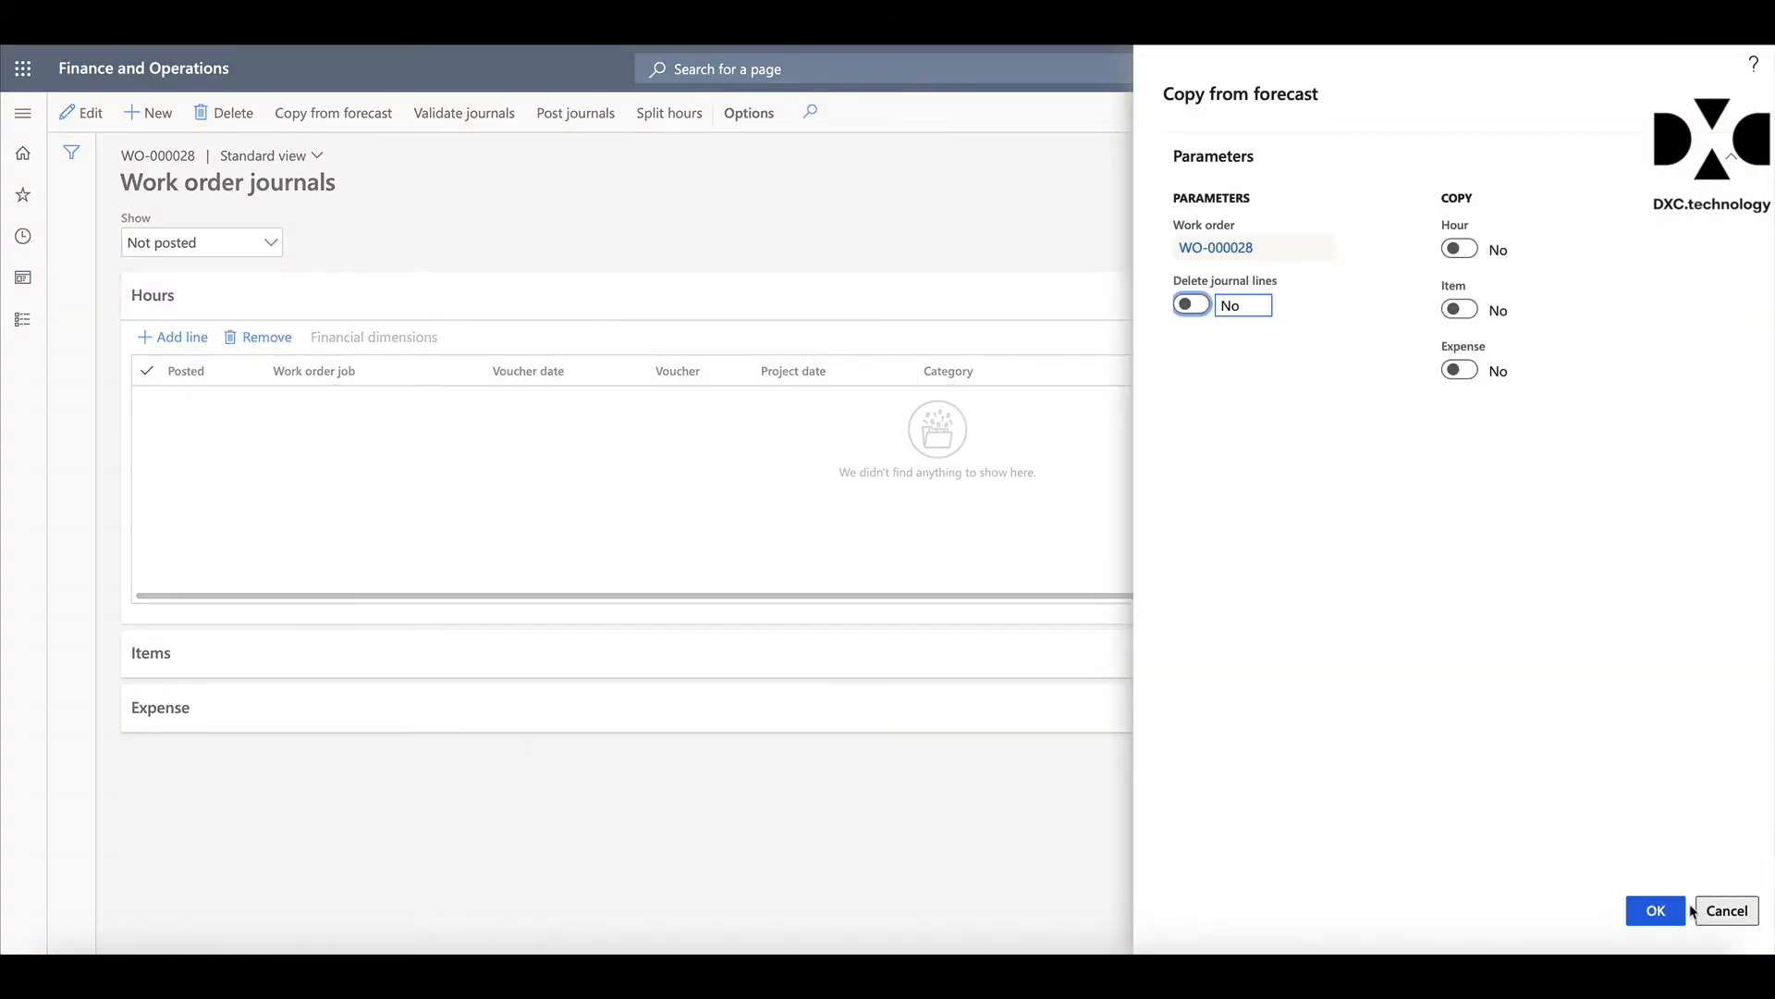
click(1462, 249)
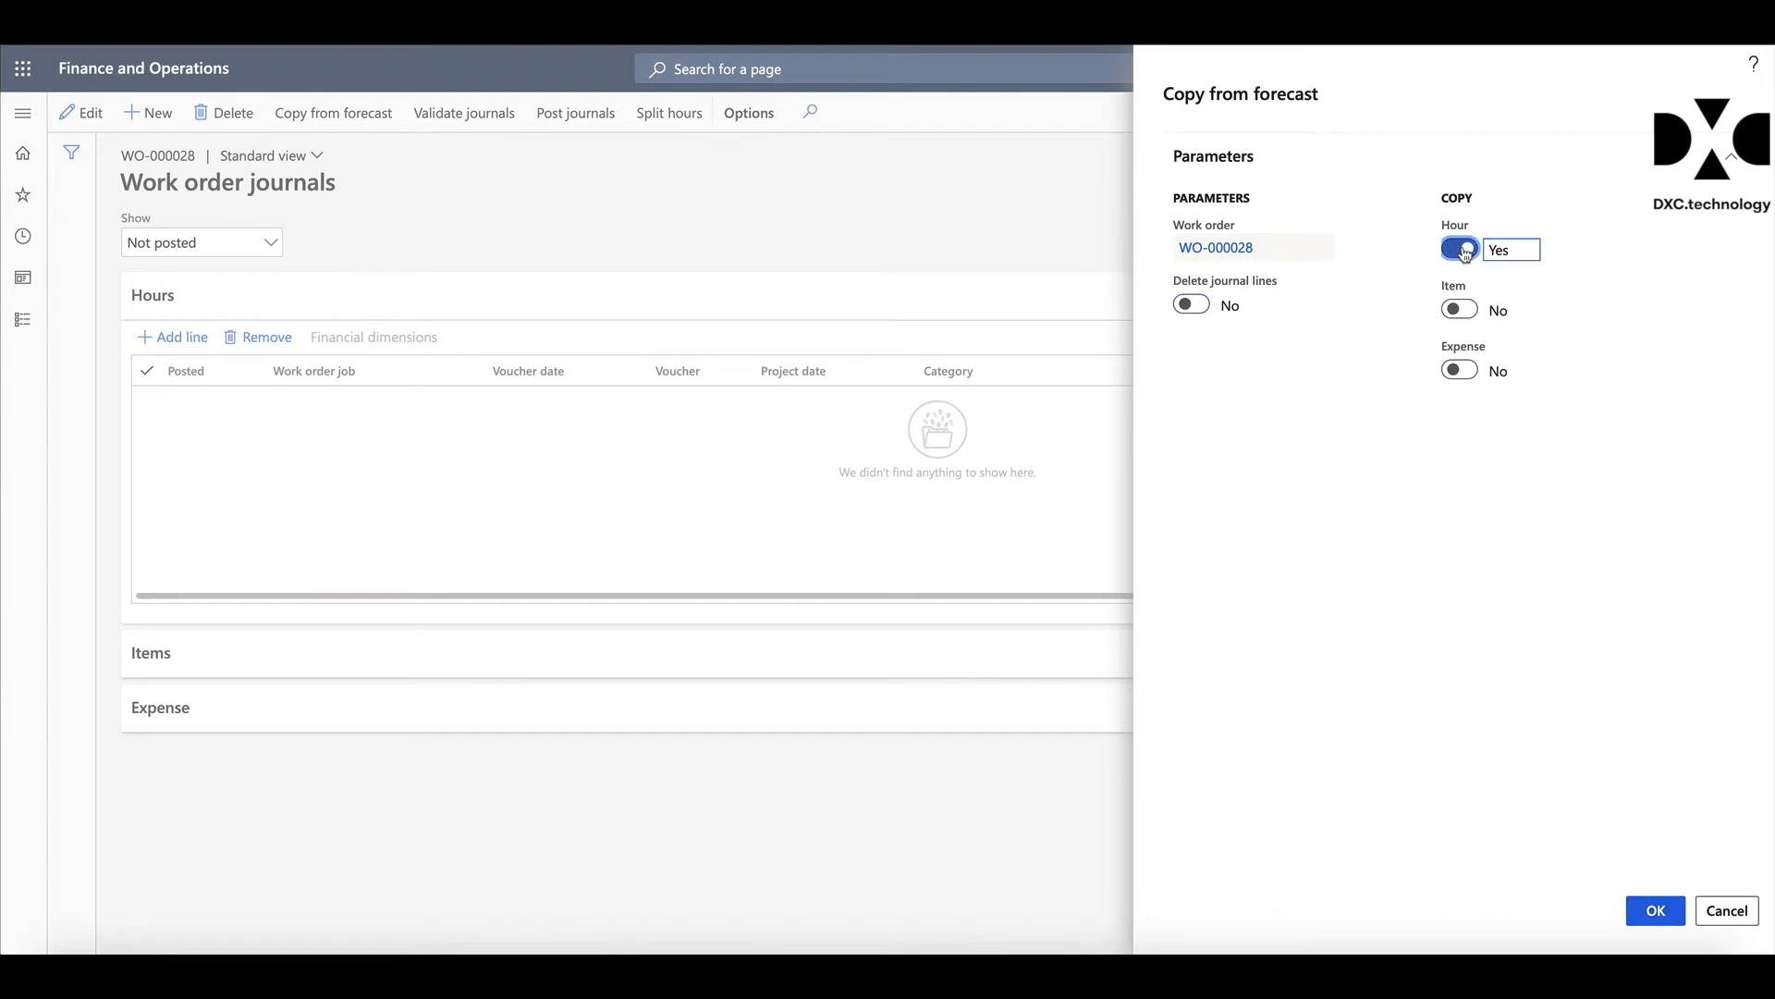
click(1655, 911)
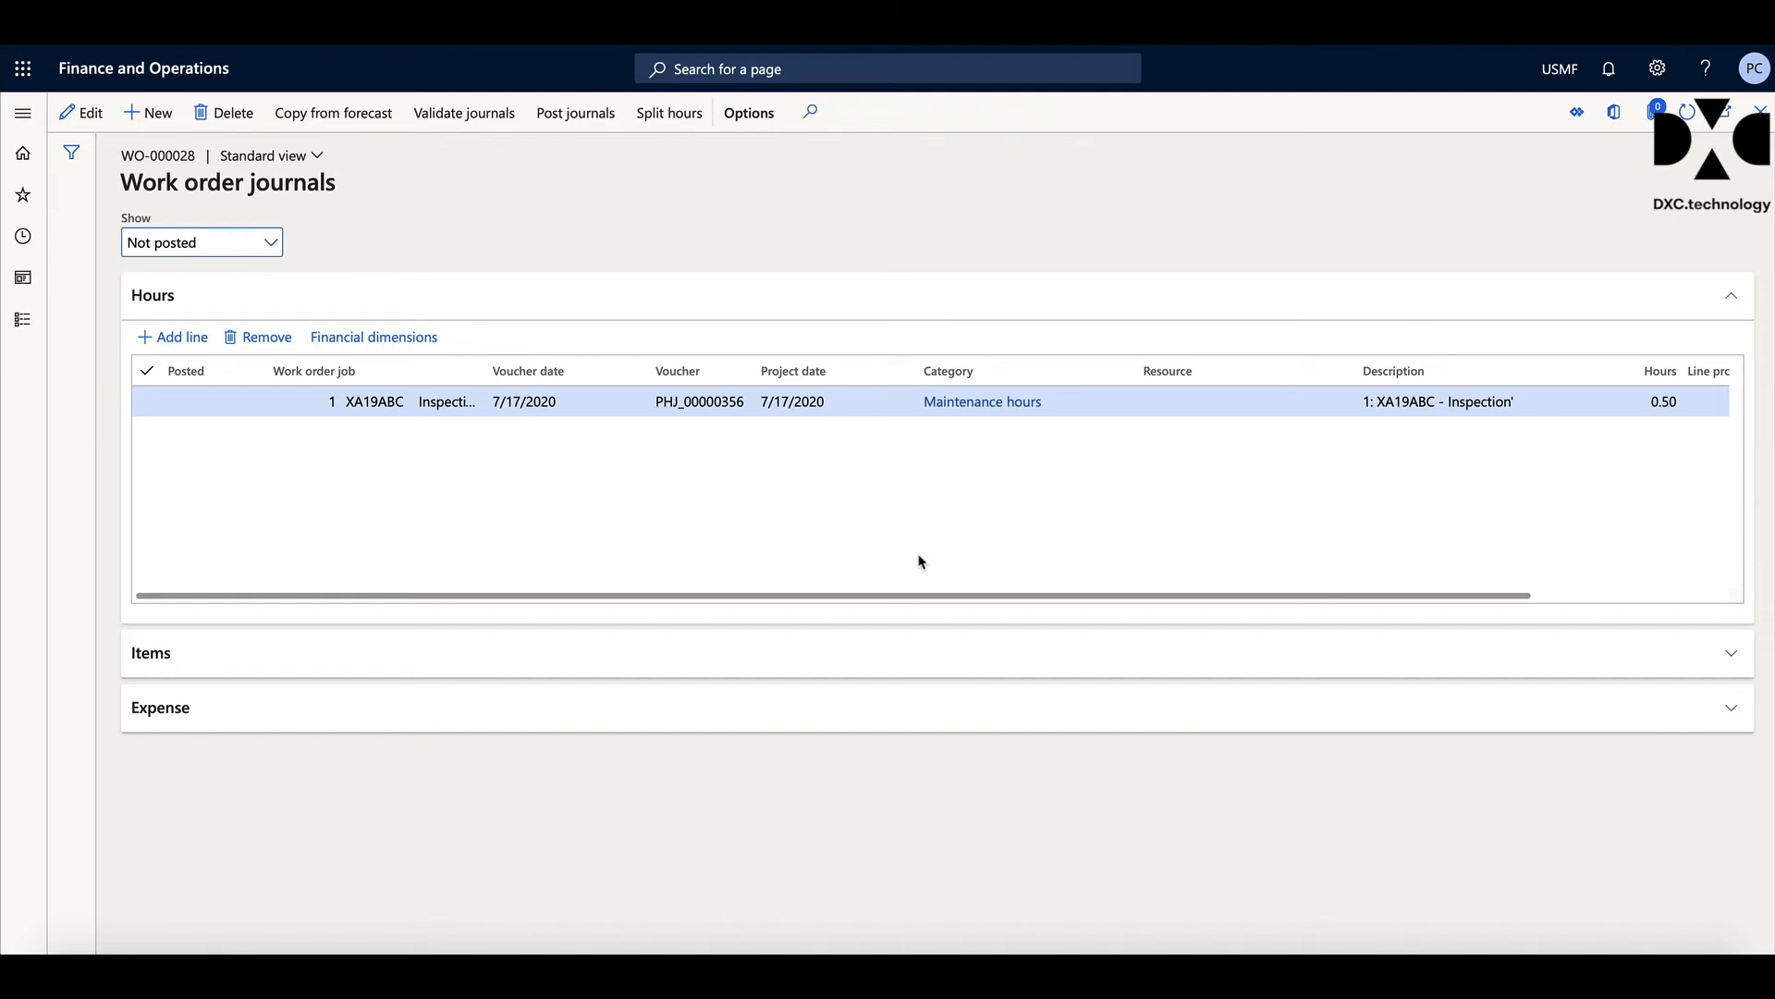
Step: Expand the Items and Expense sections of the work order journals to check their lines, and return to the work order
click(176, 655)
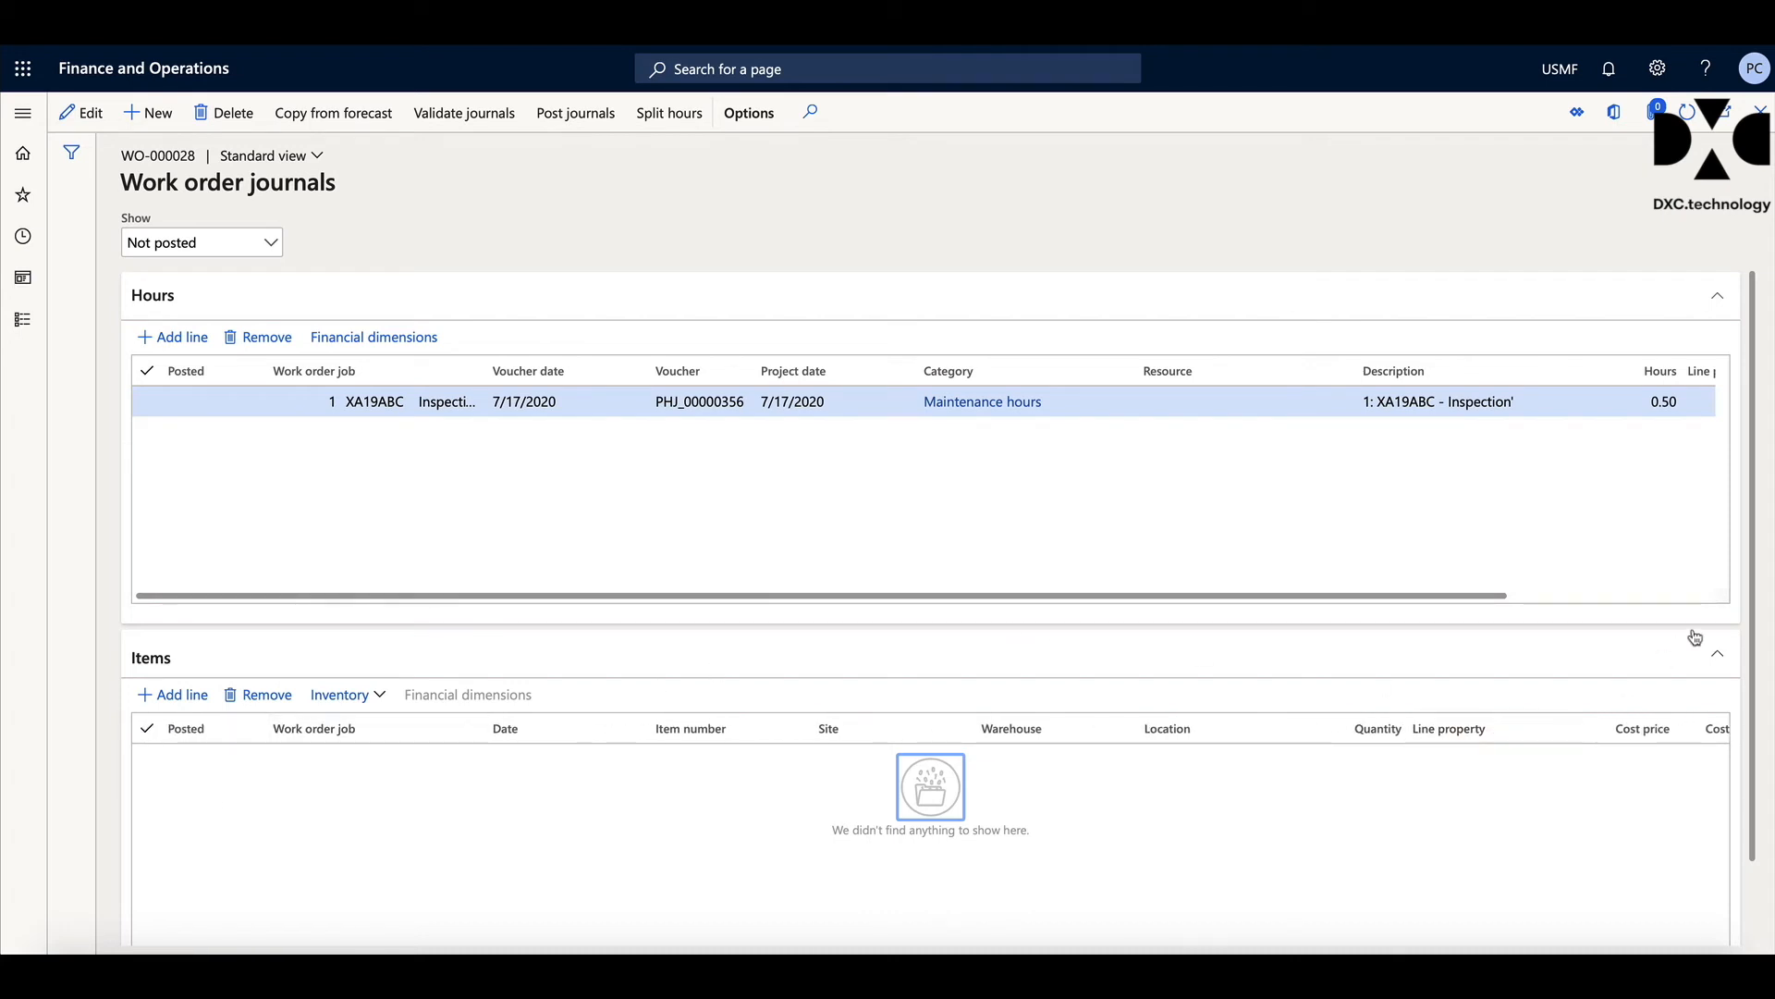
scroll(1740, 760, down, 1)
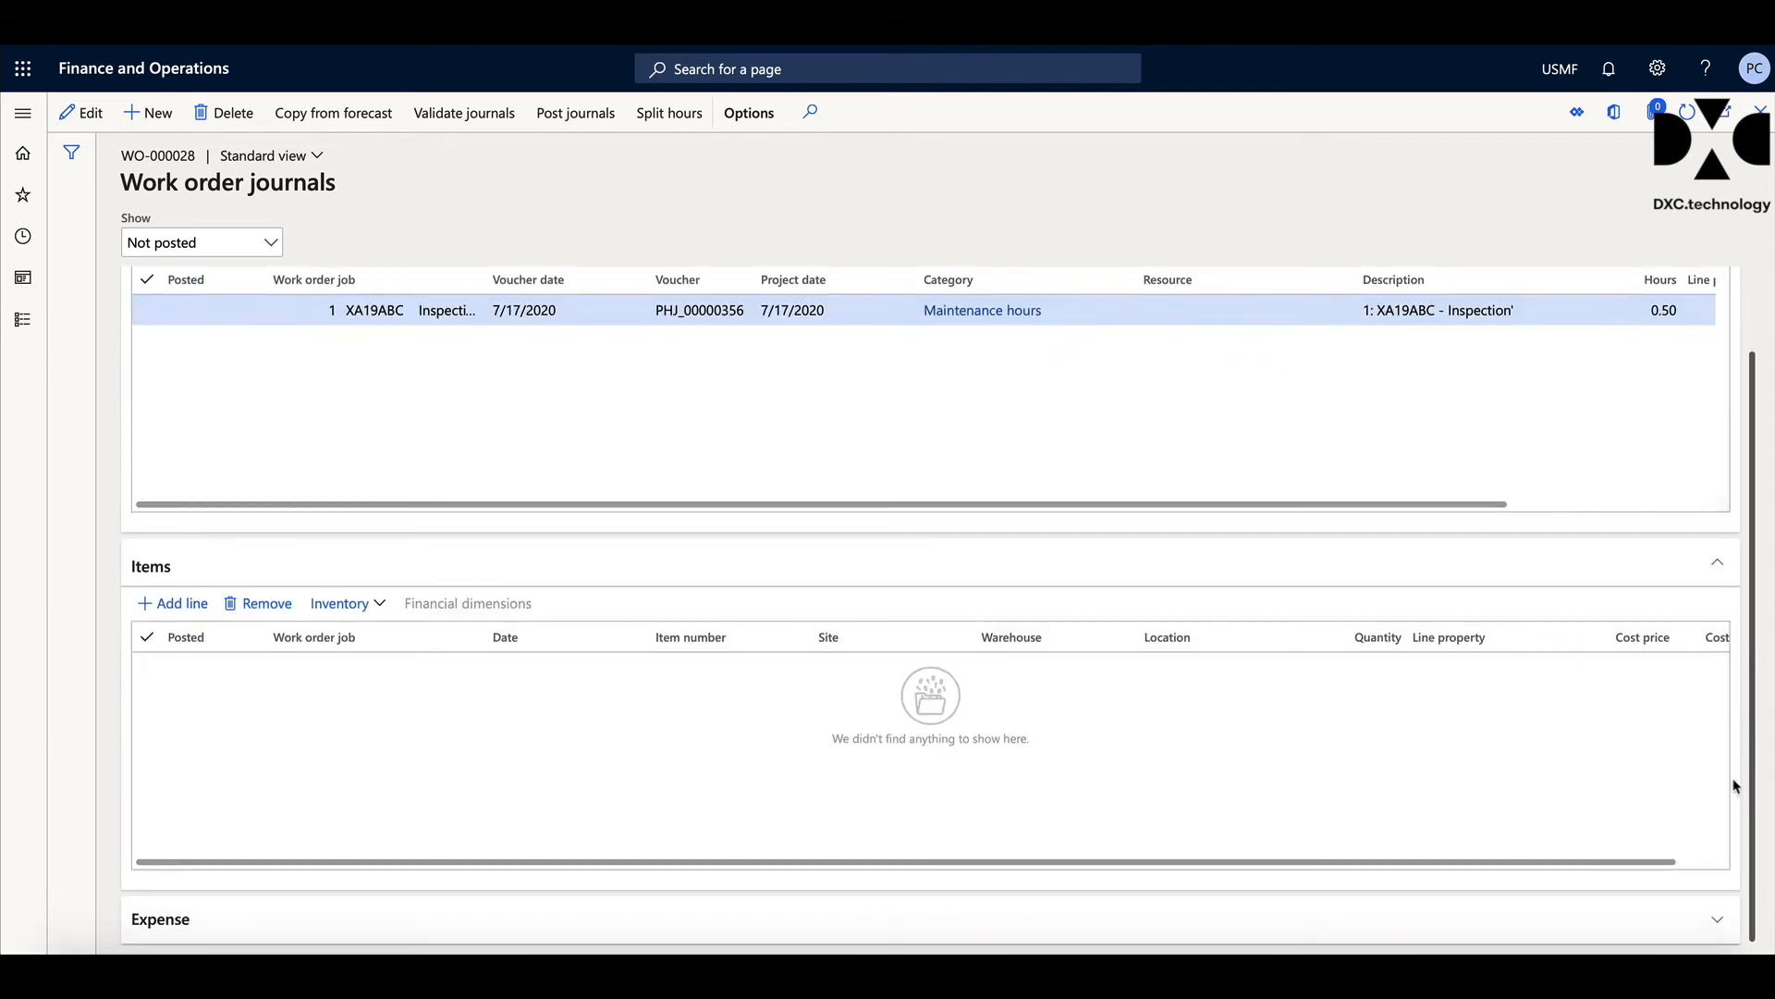
click(232, 922)
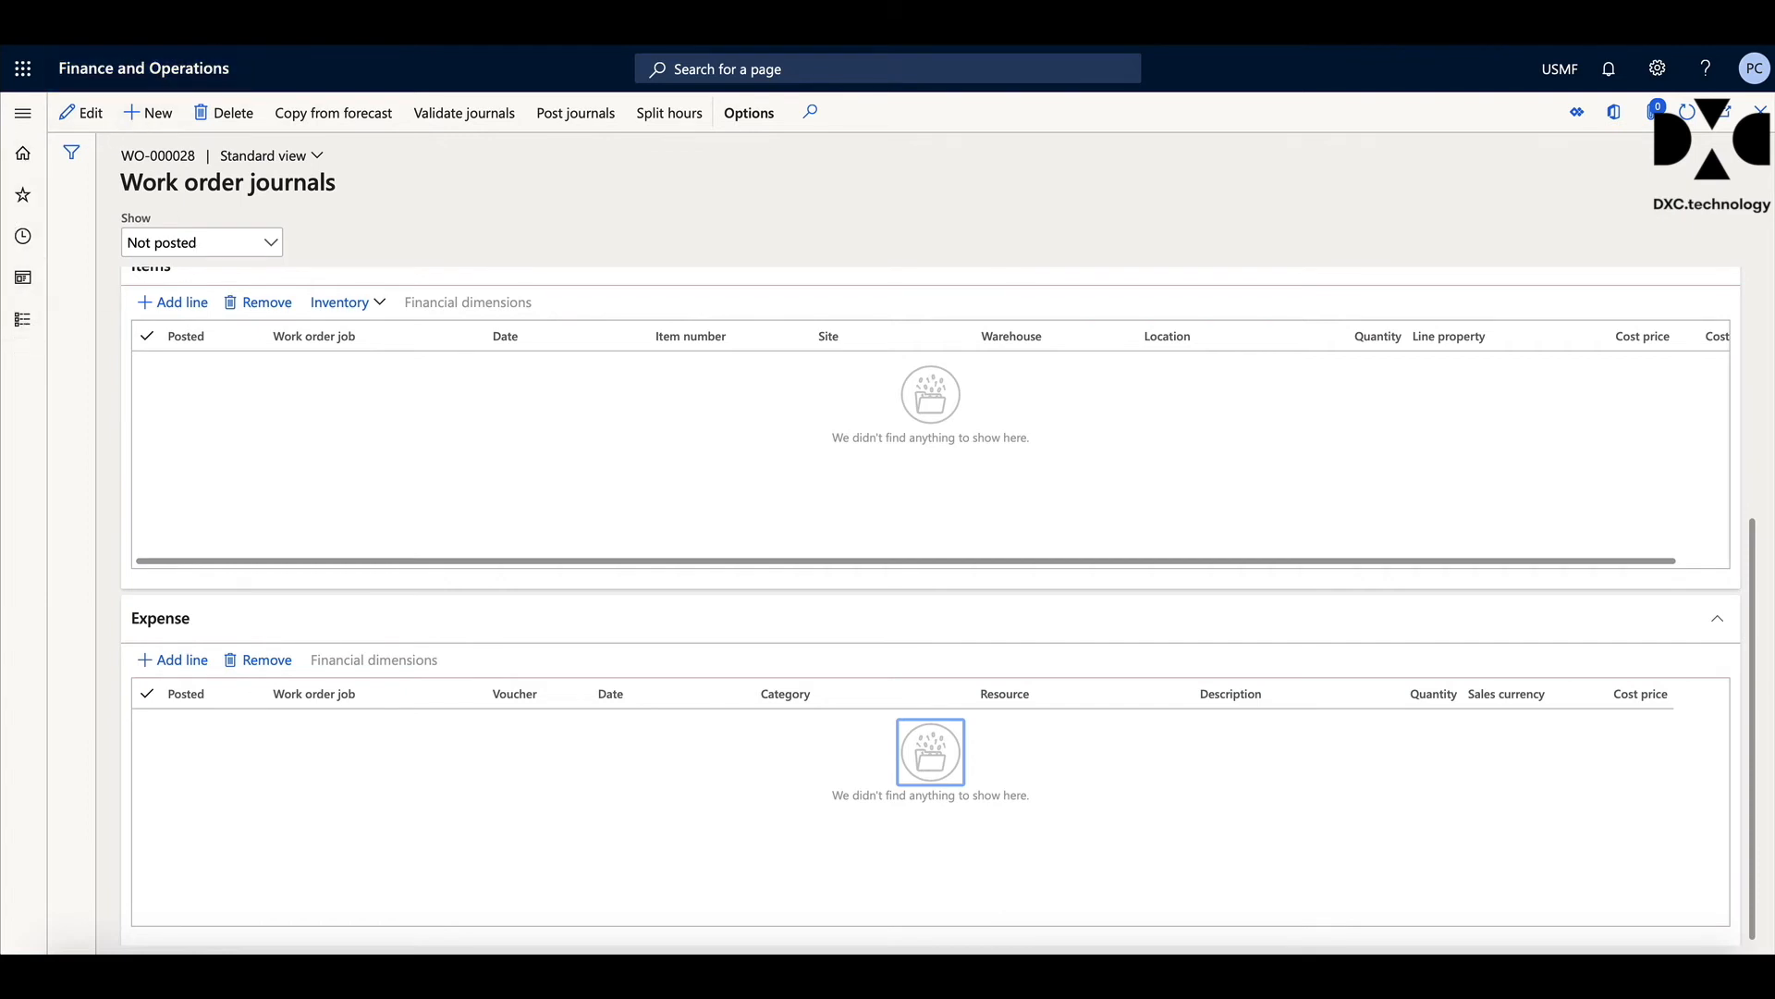
key(alt+Left)
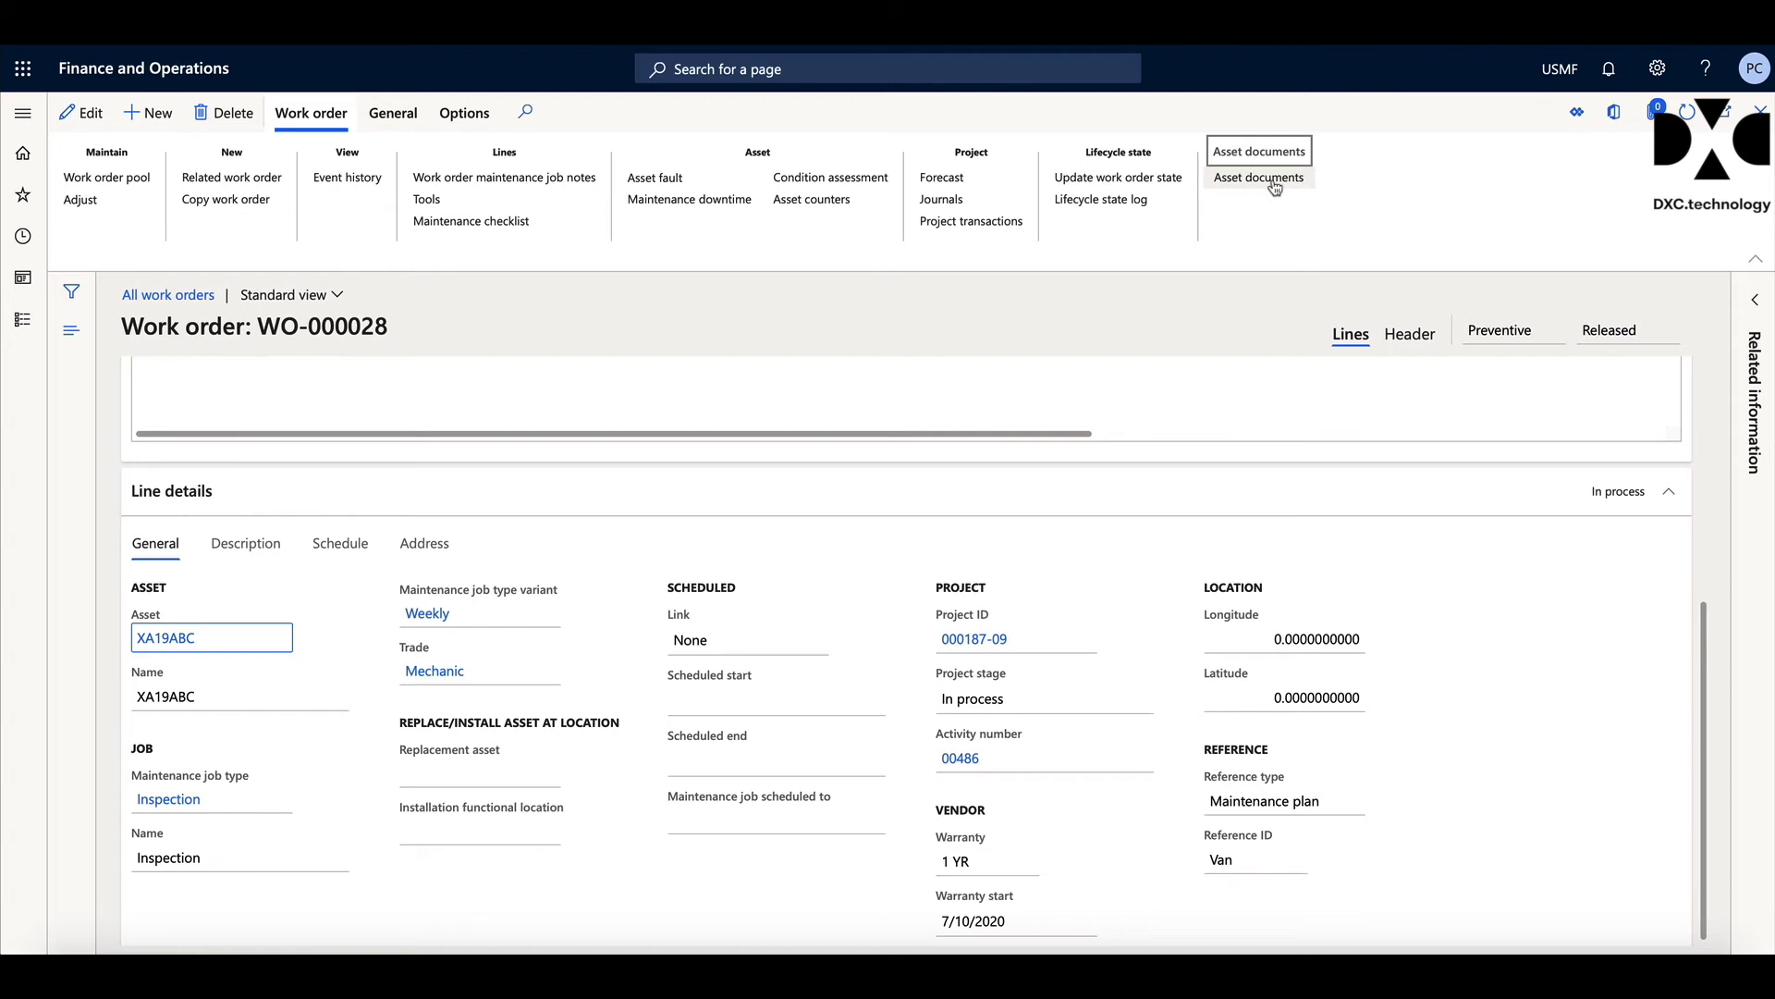
Step: Look over the work order's general actions and open the list of my functional location work order maintenance jobs in Asset management
click(407, 124)
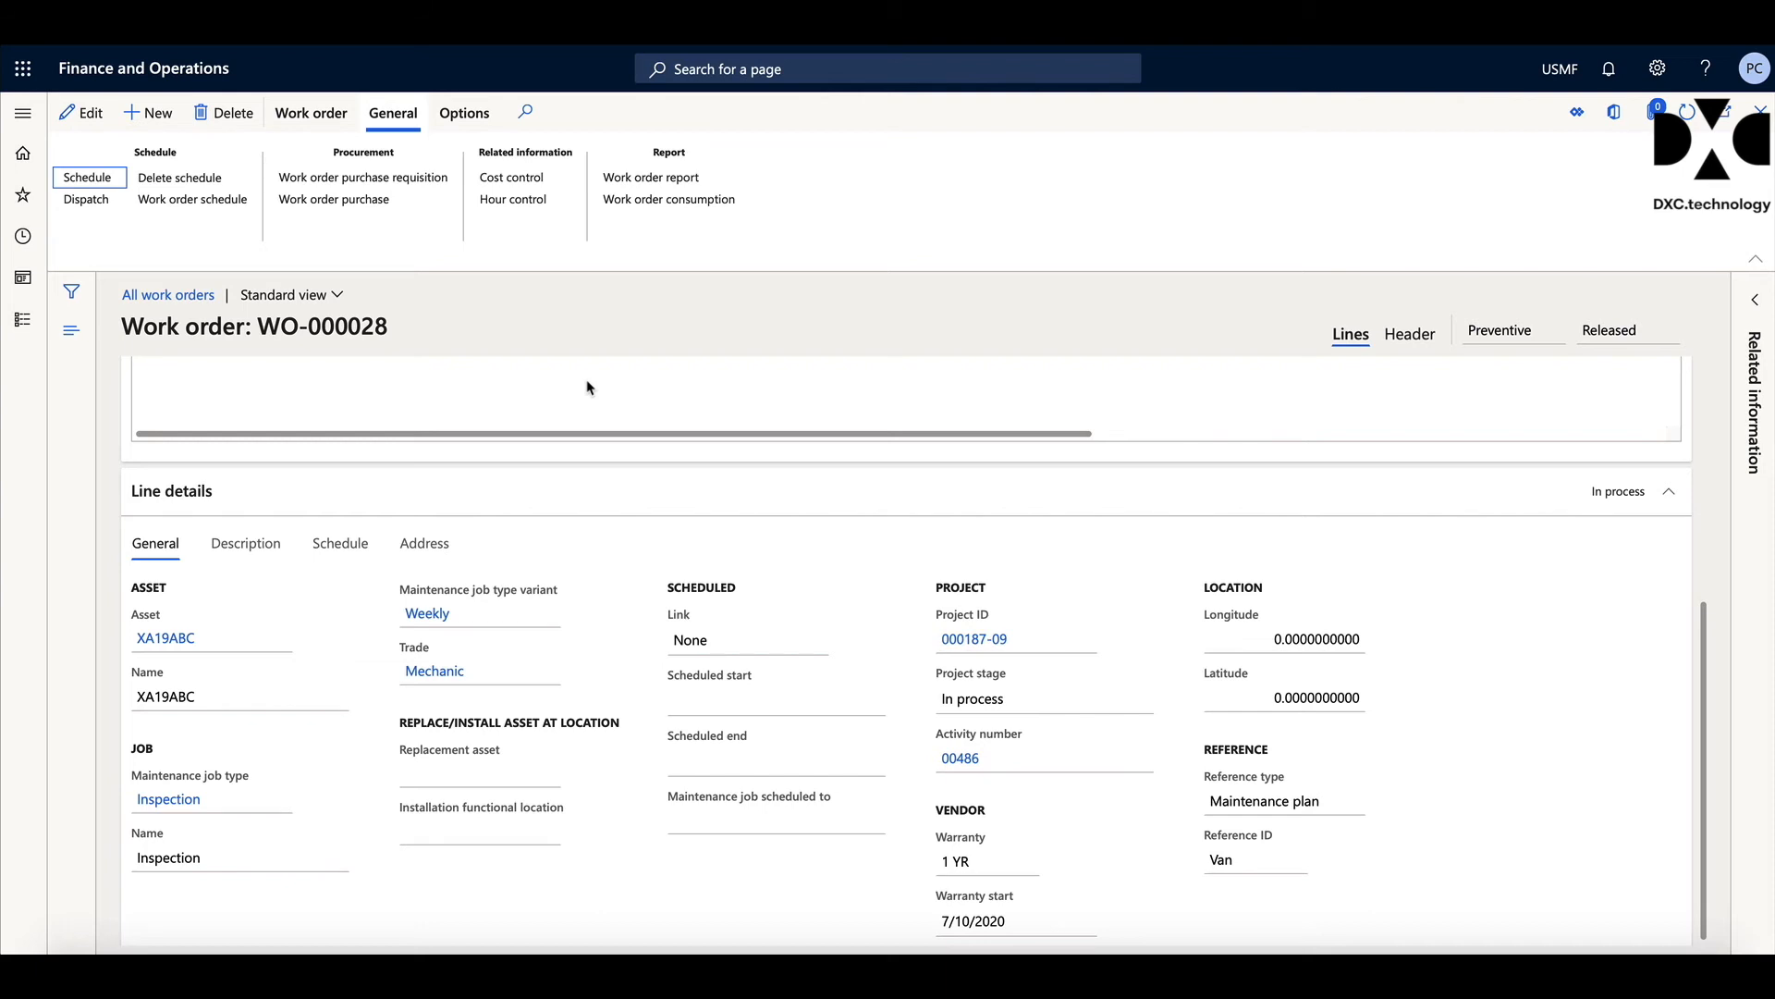
click(20, 323)
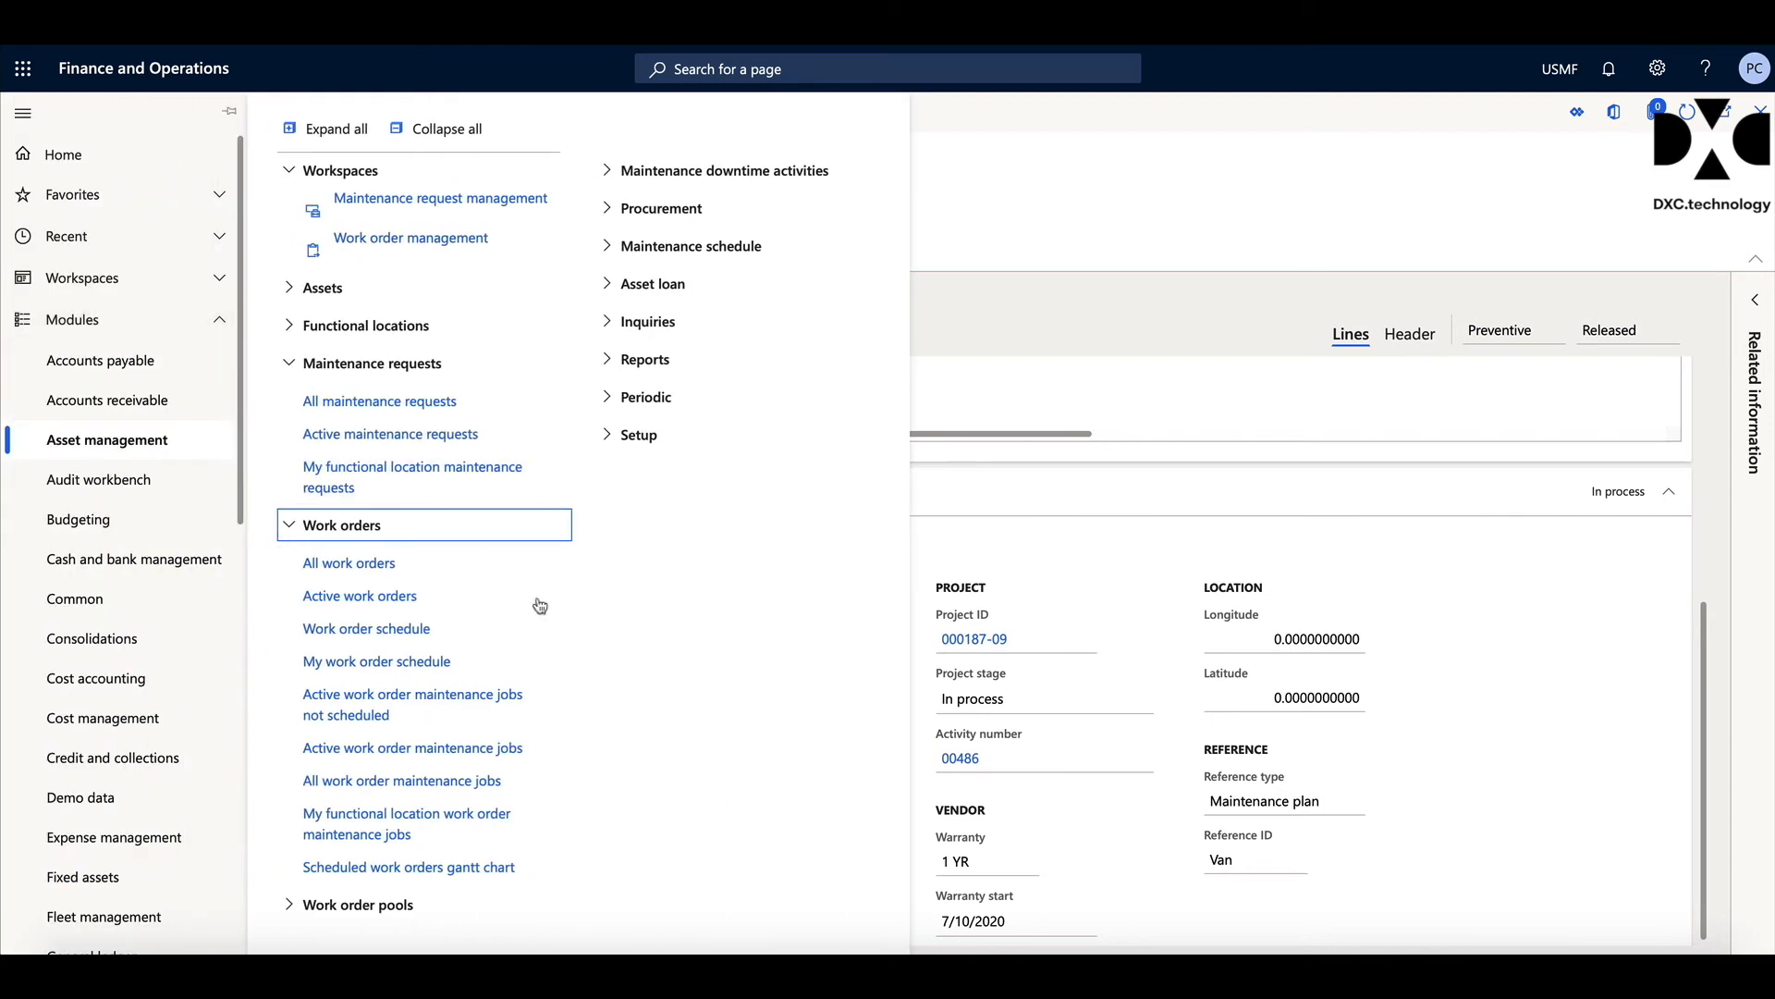
click(289, 366)
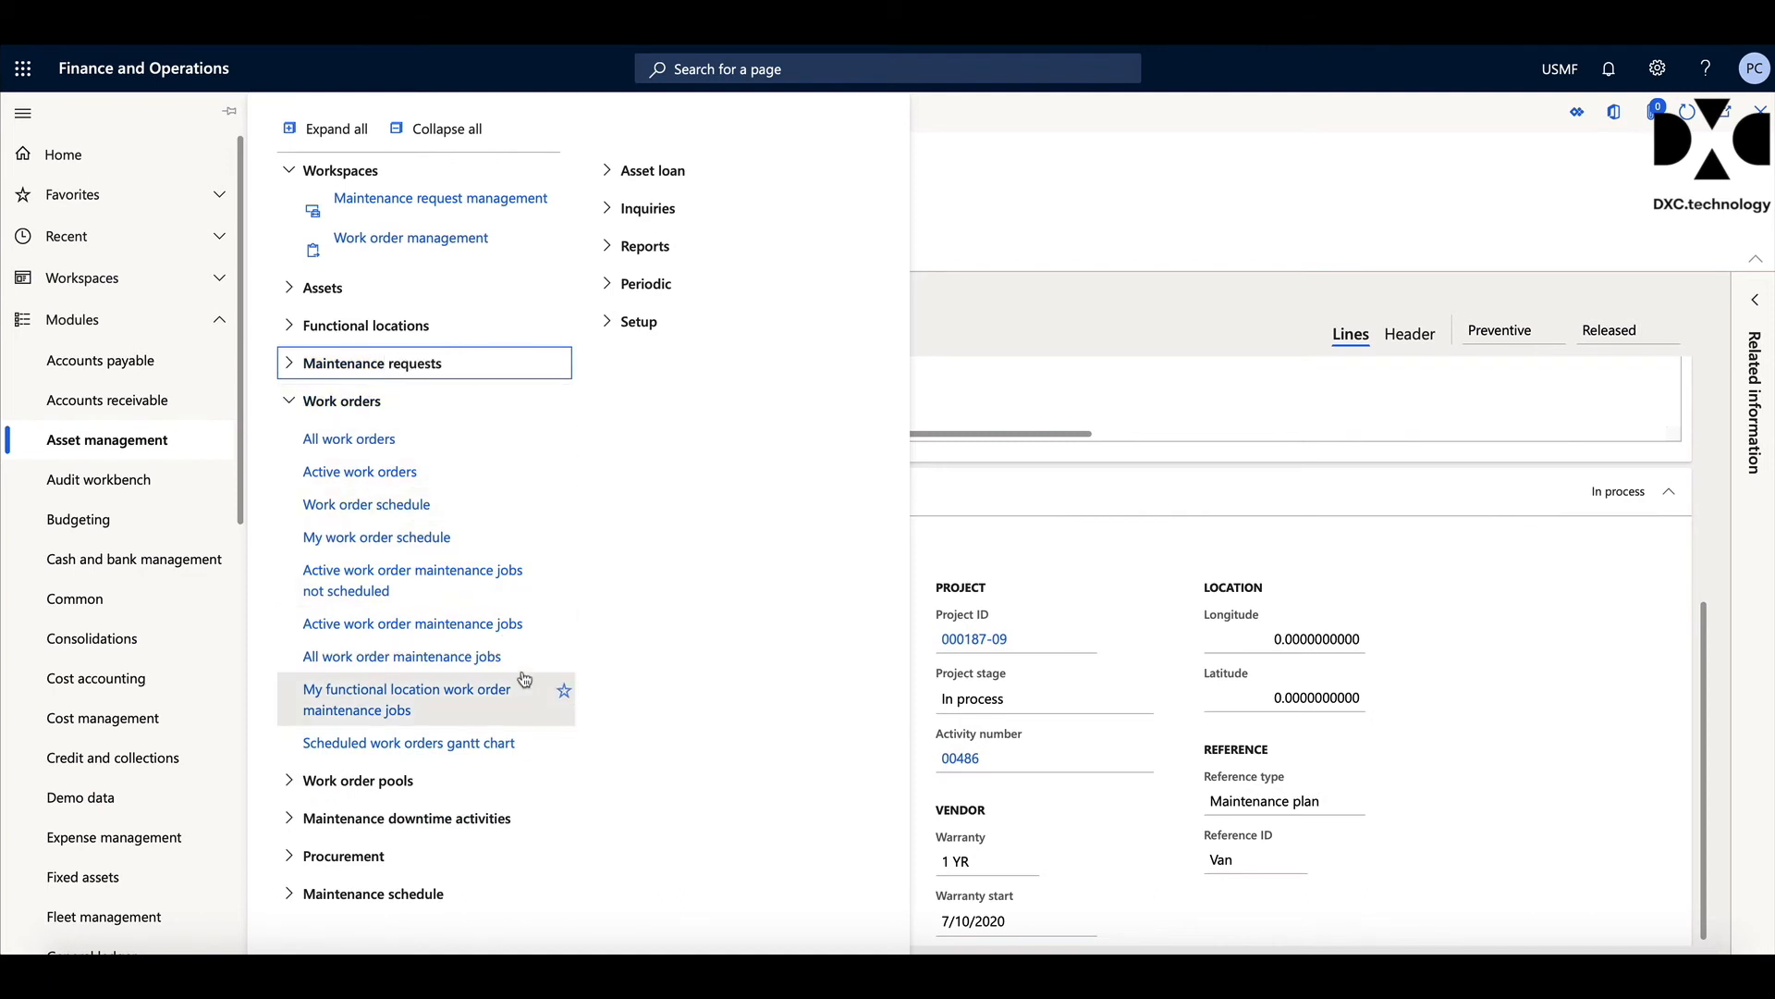
click(422, 695)
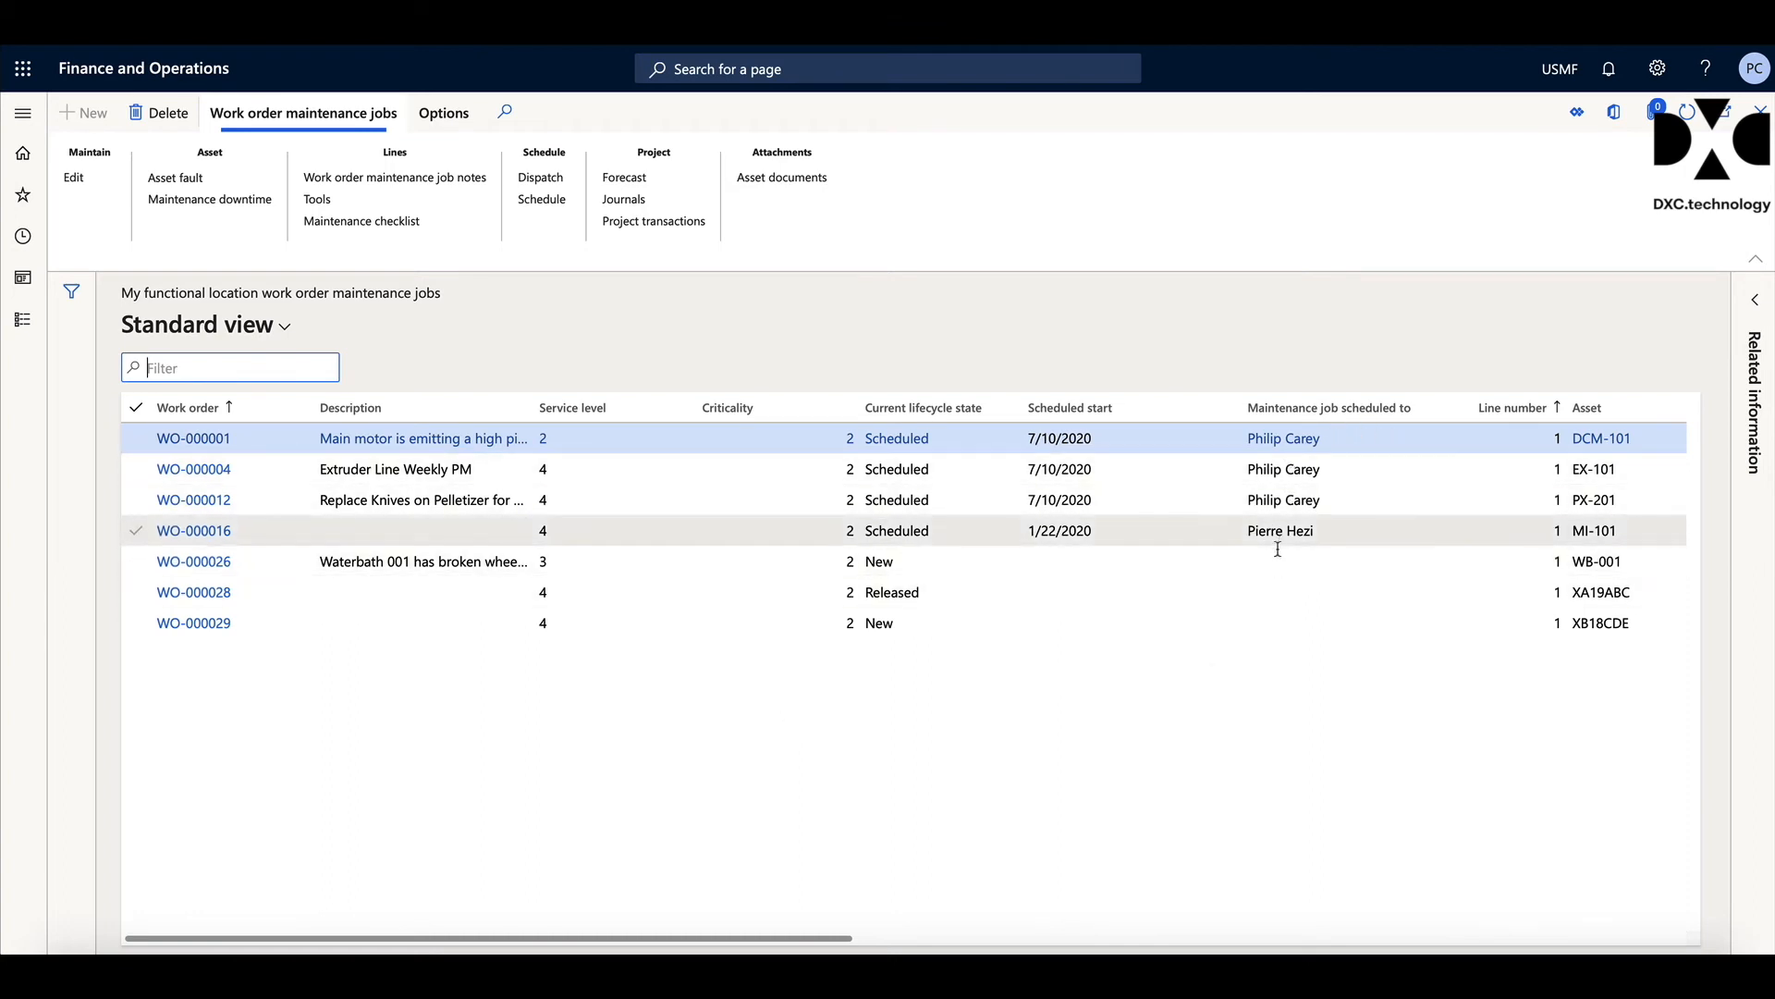
Step: Check the scheduling options and selectable workers for the maintenance job in the Released state, leaving it unscheduled
click(1279, 589)
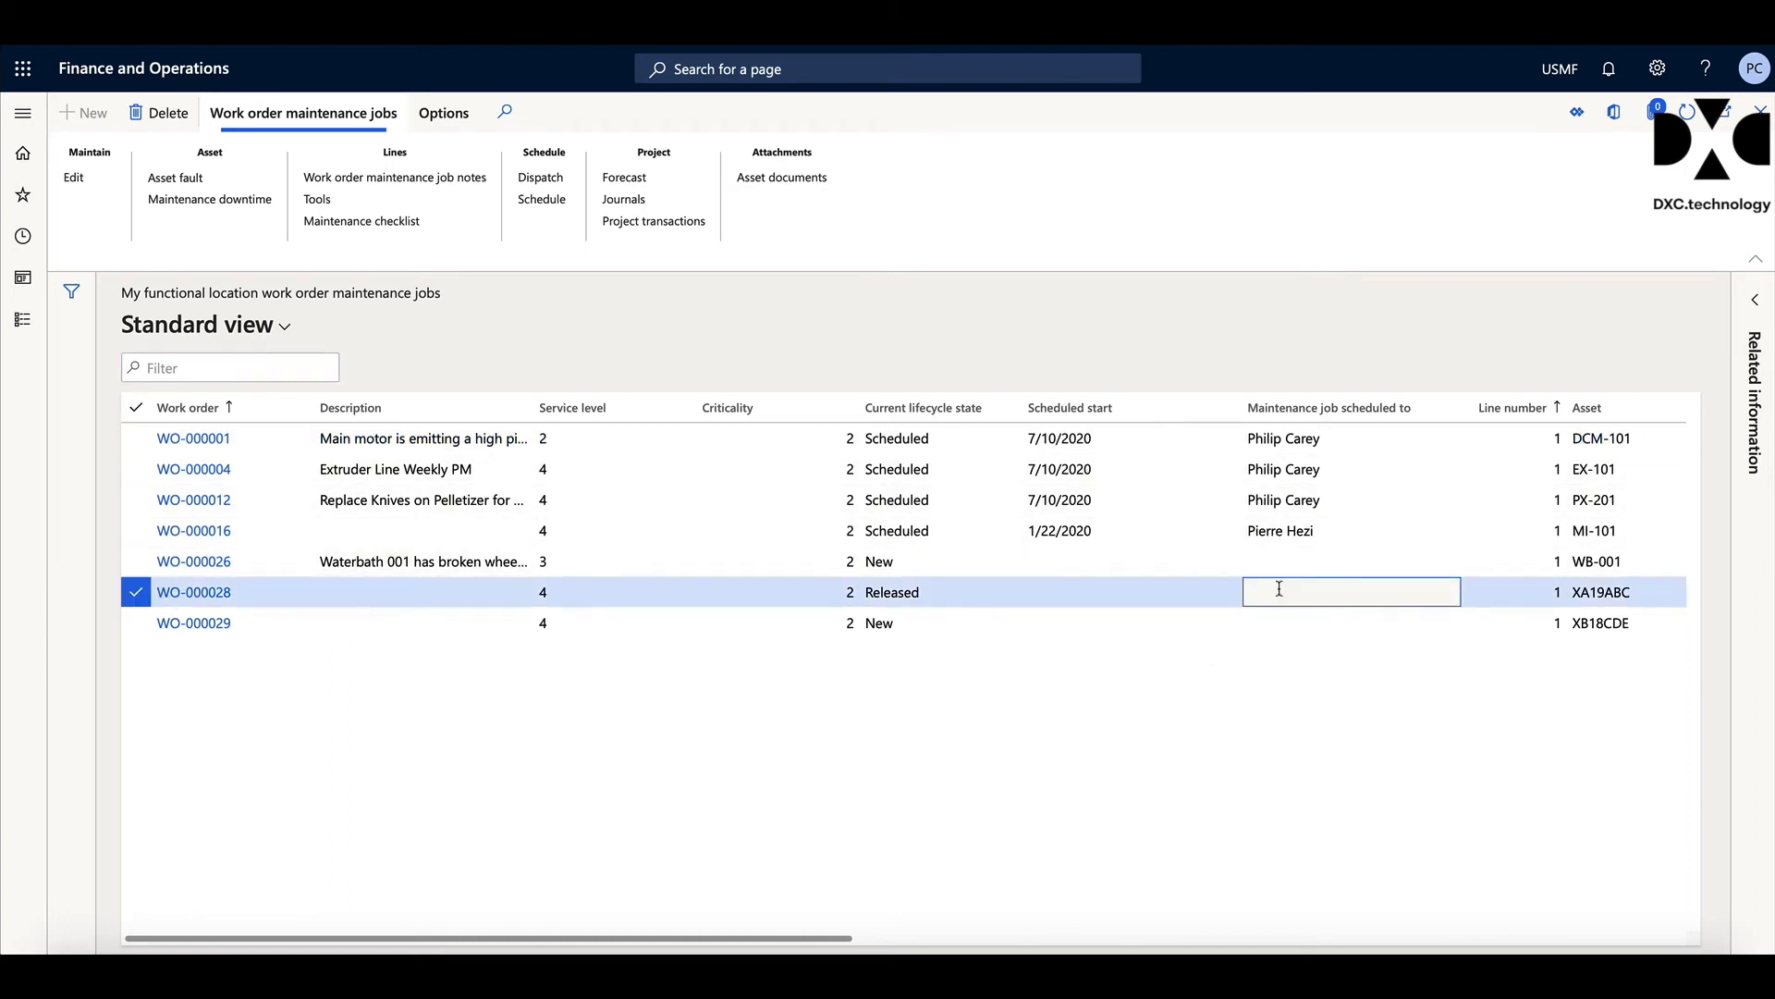
click(539, 177)
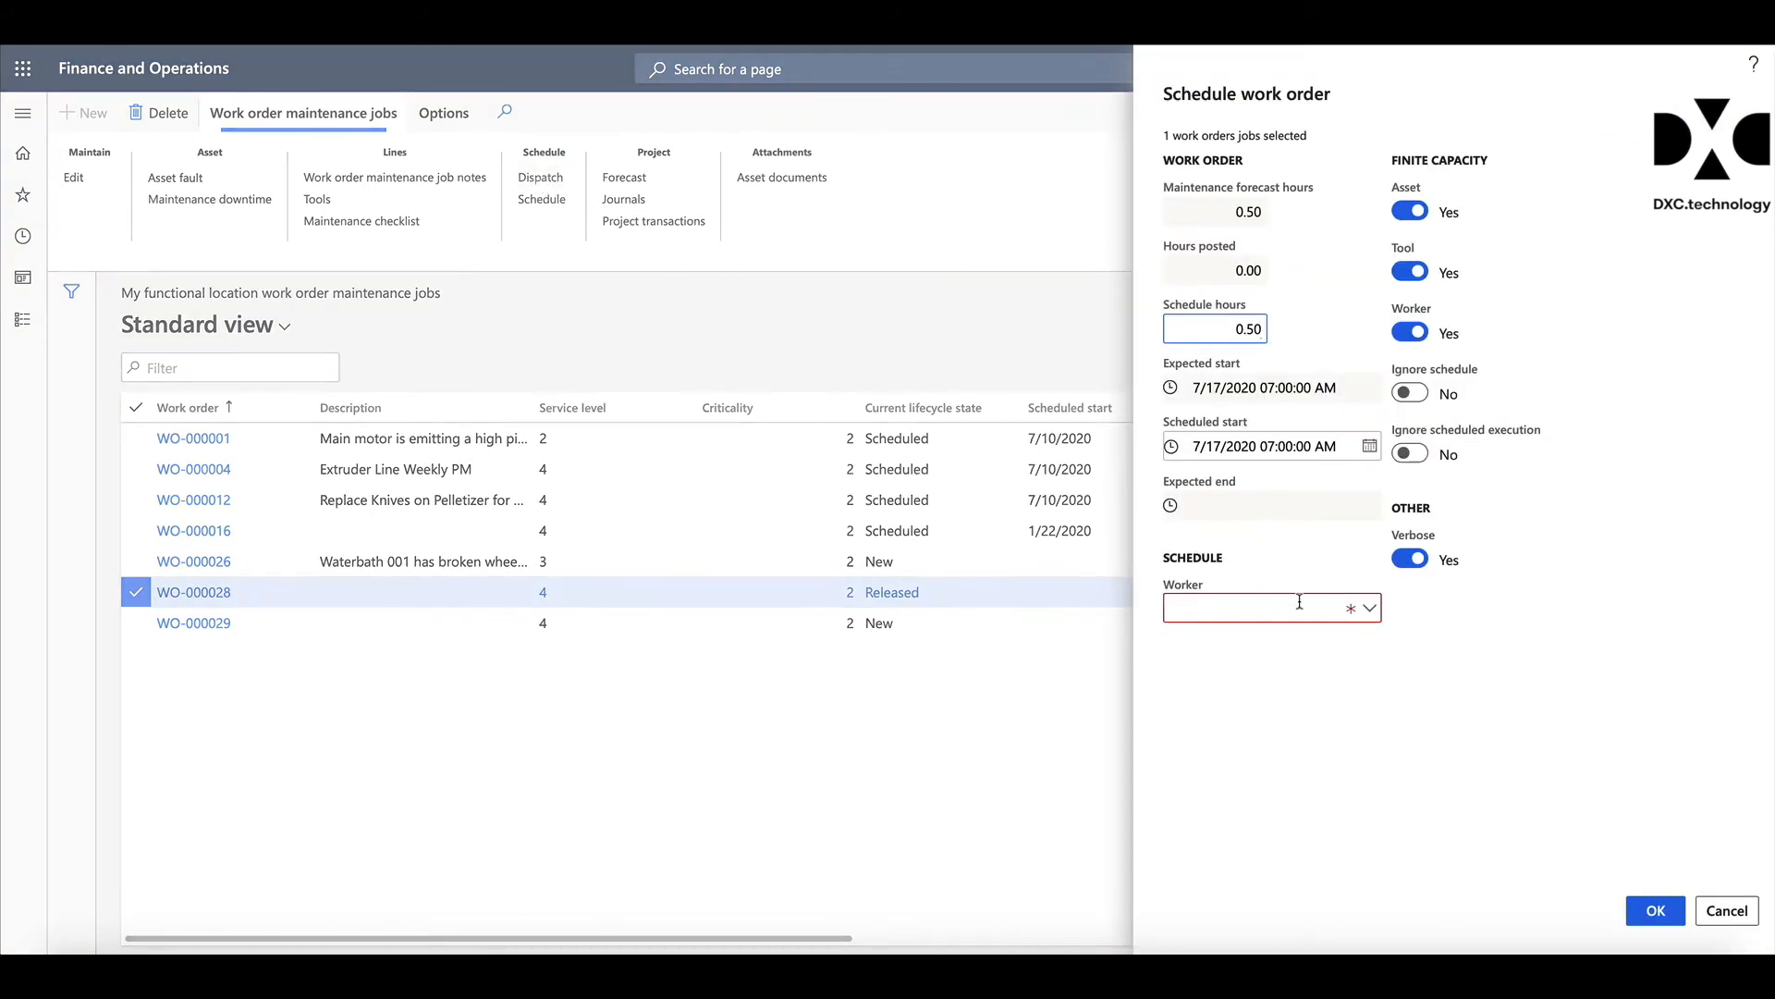
click(1368, 612)
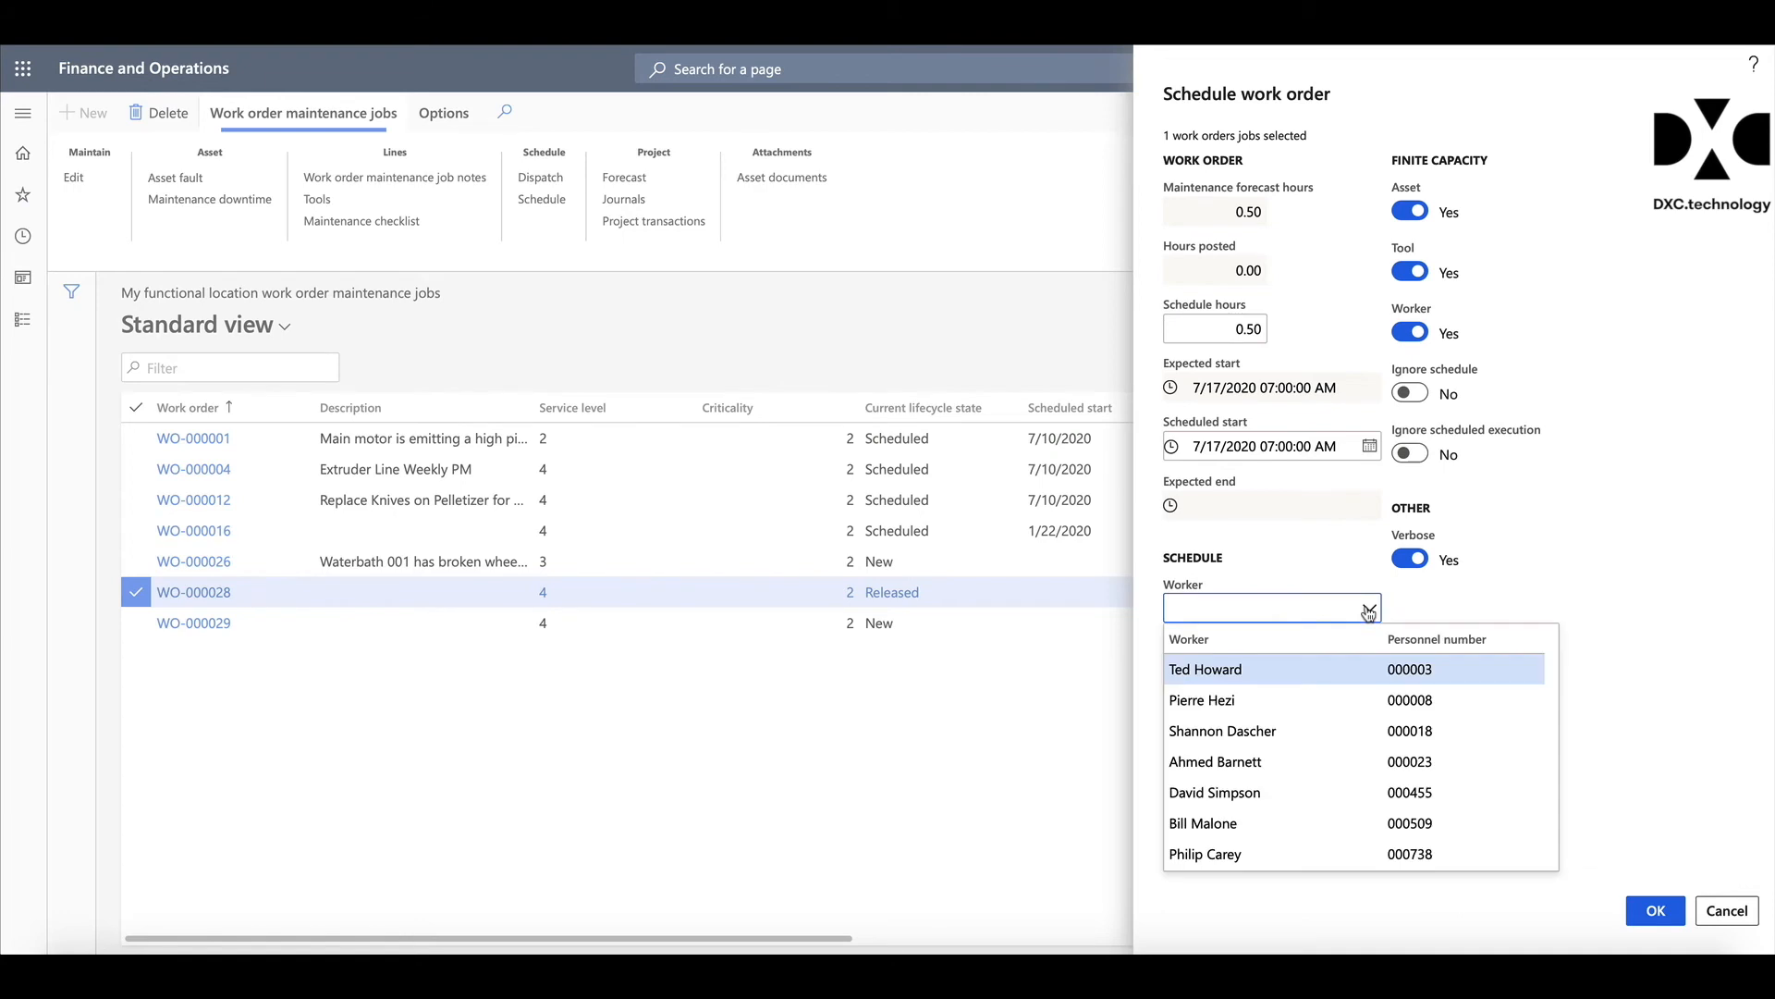
click(1642, 563)
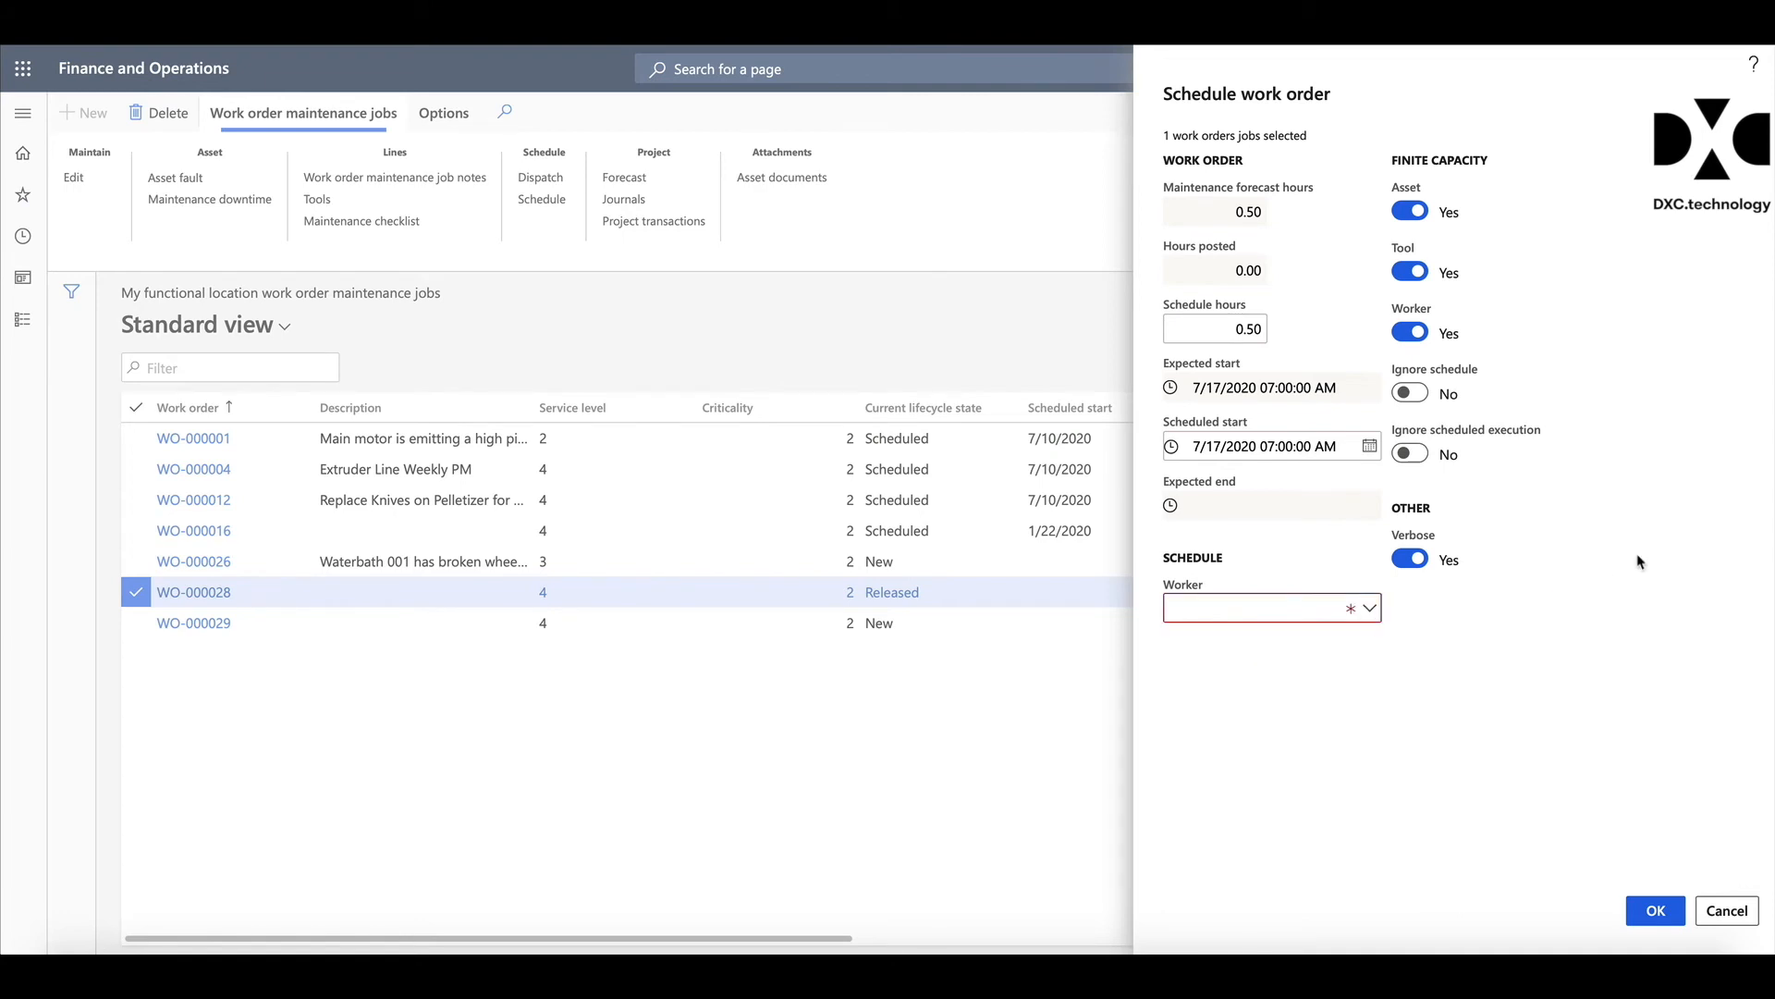
click(1728, 910)
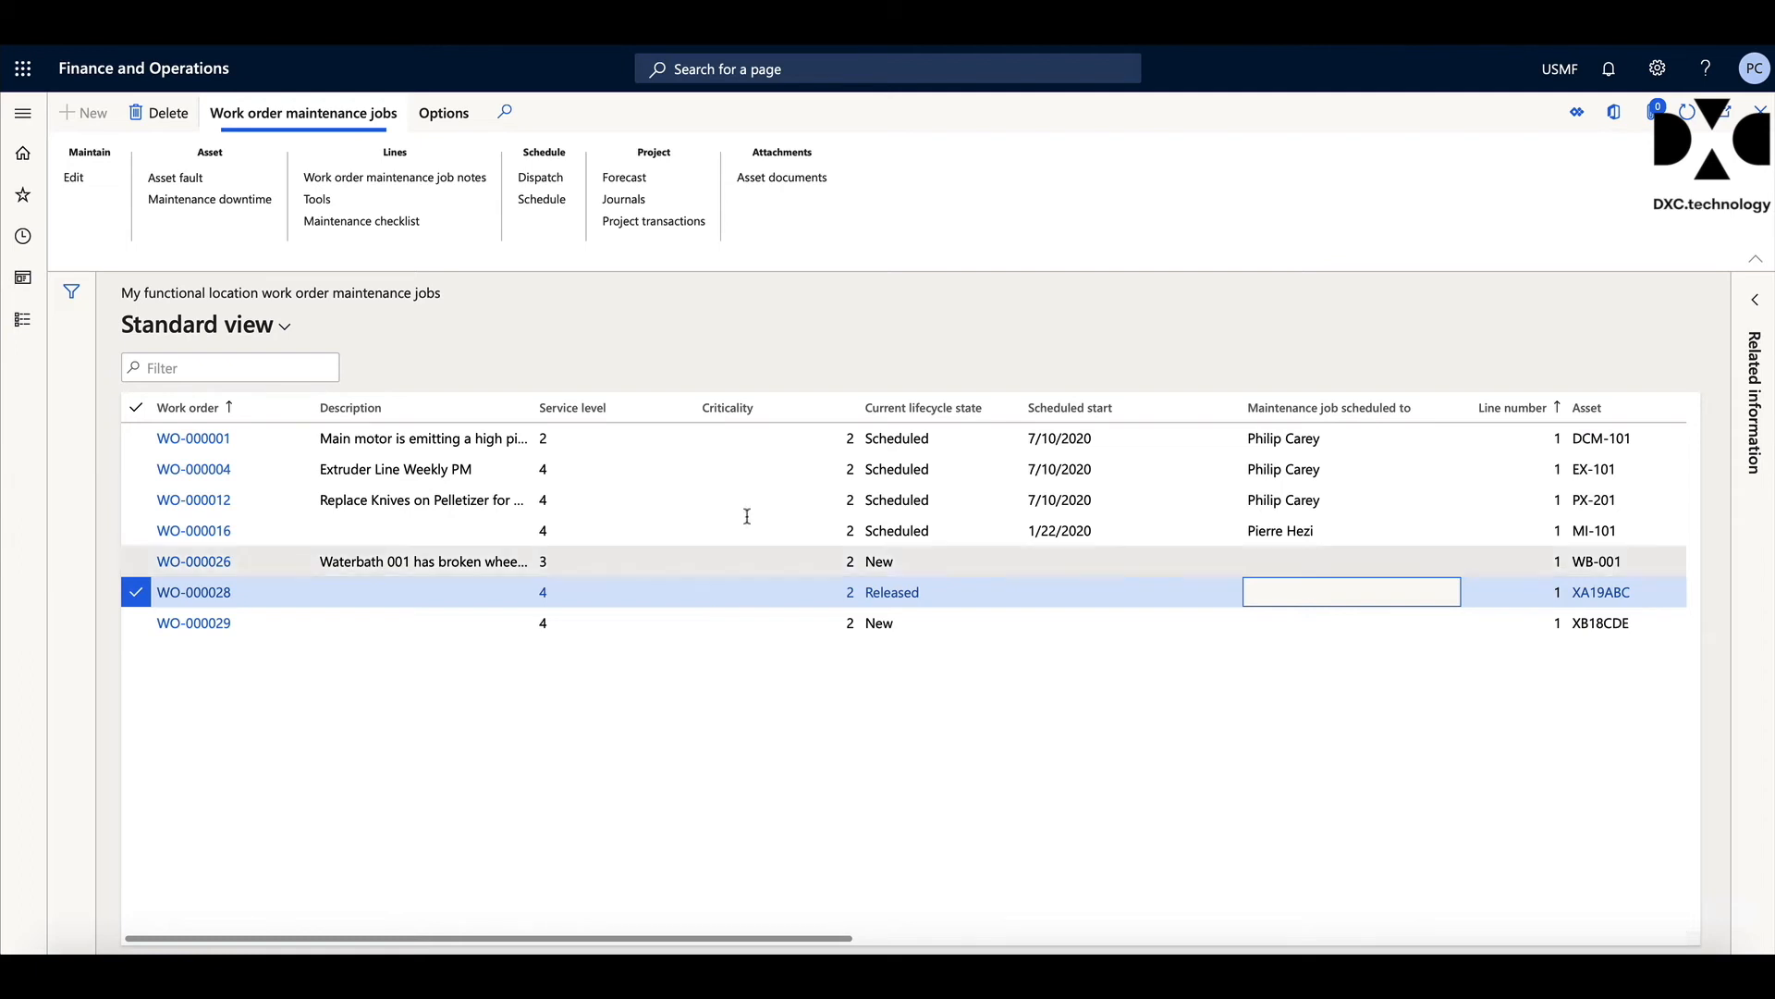
click(24, 324)
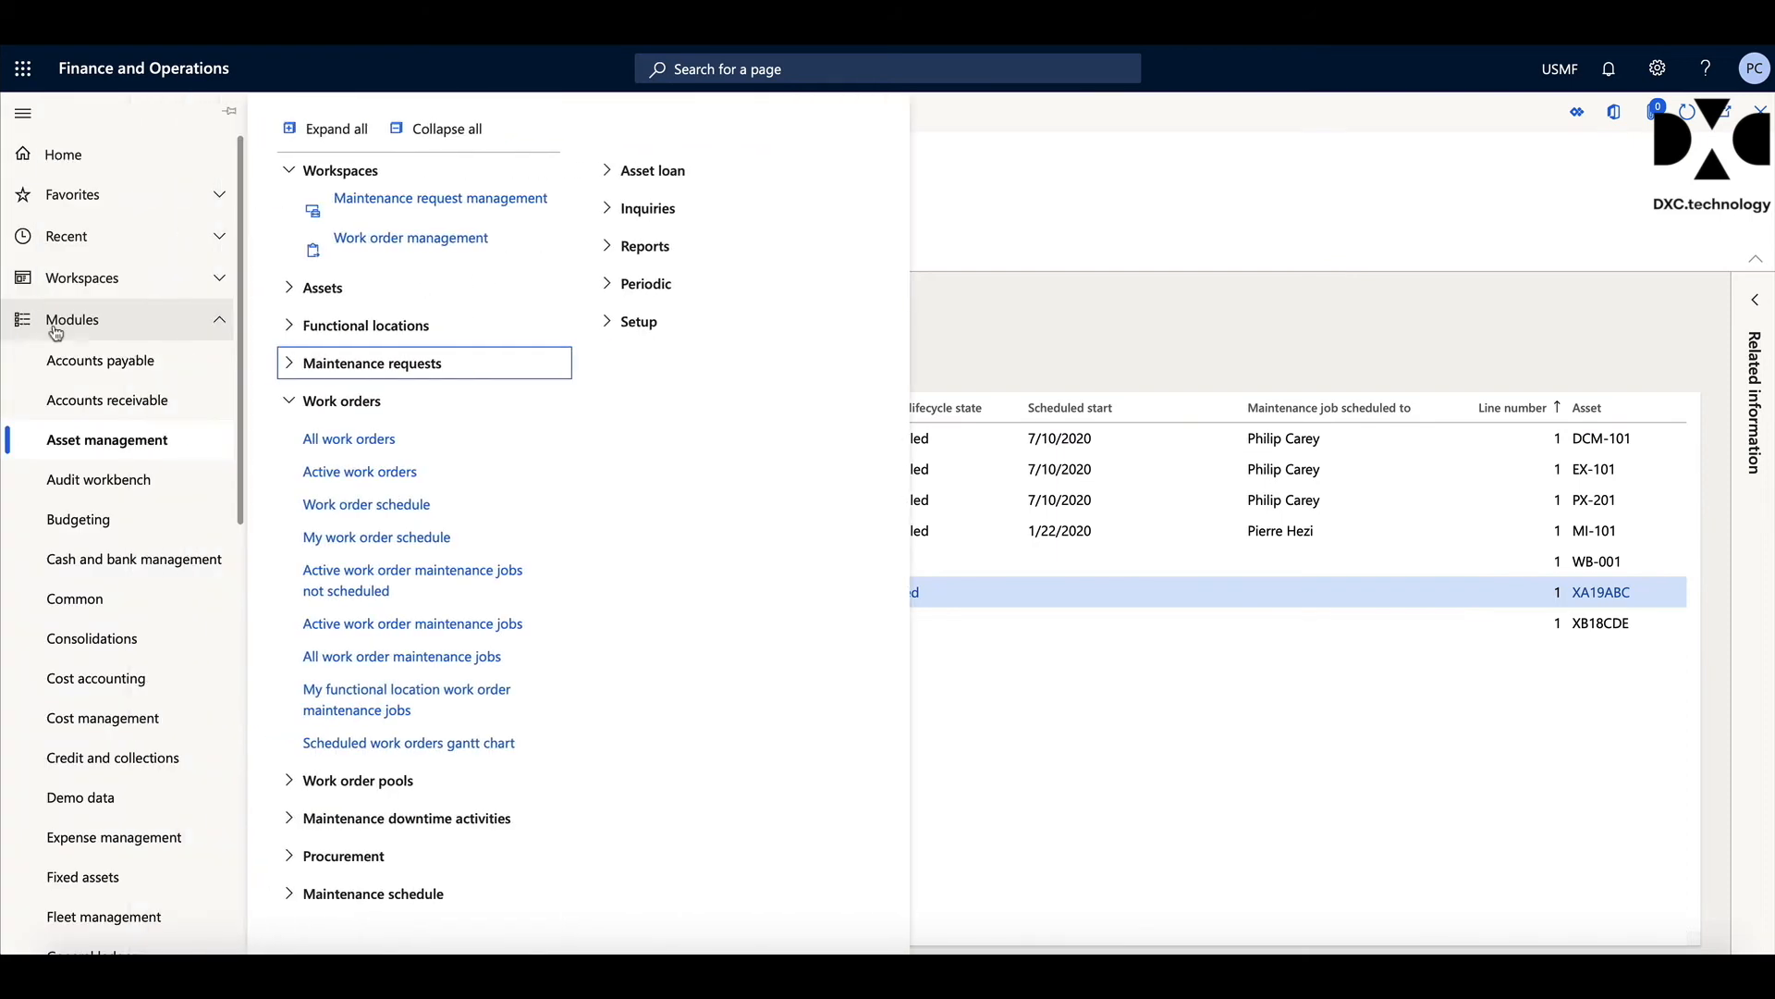
click(292, 405)
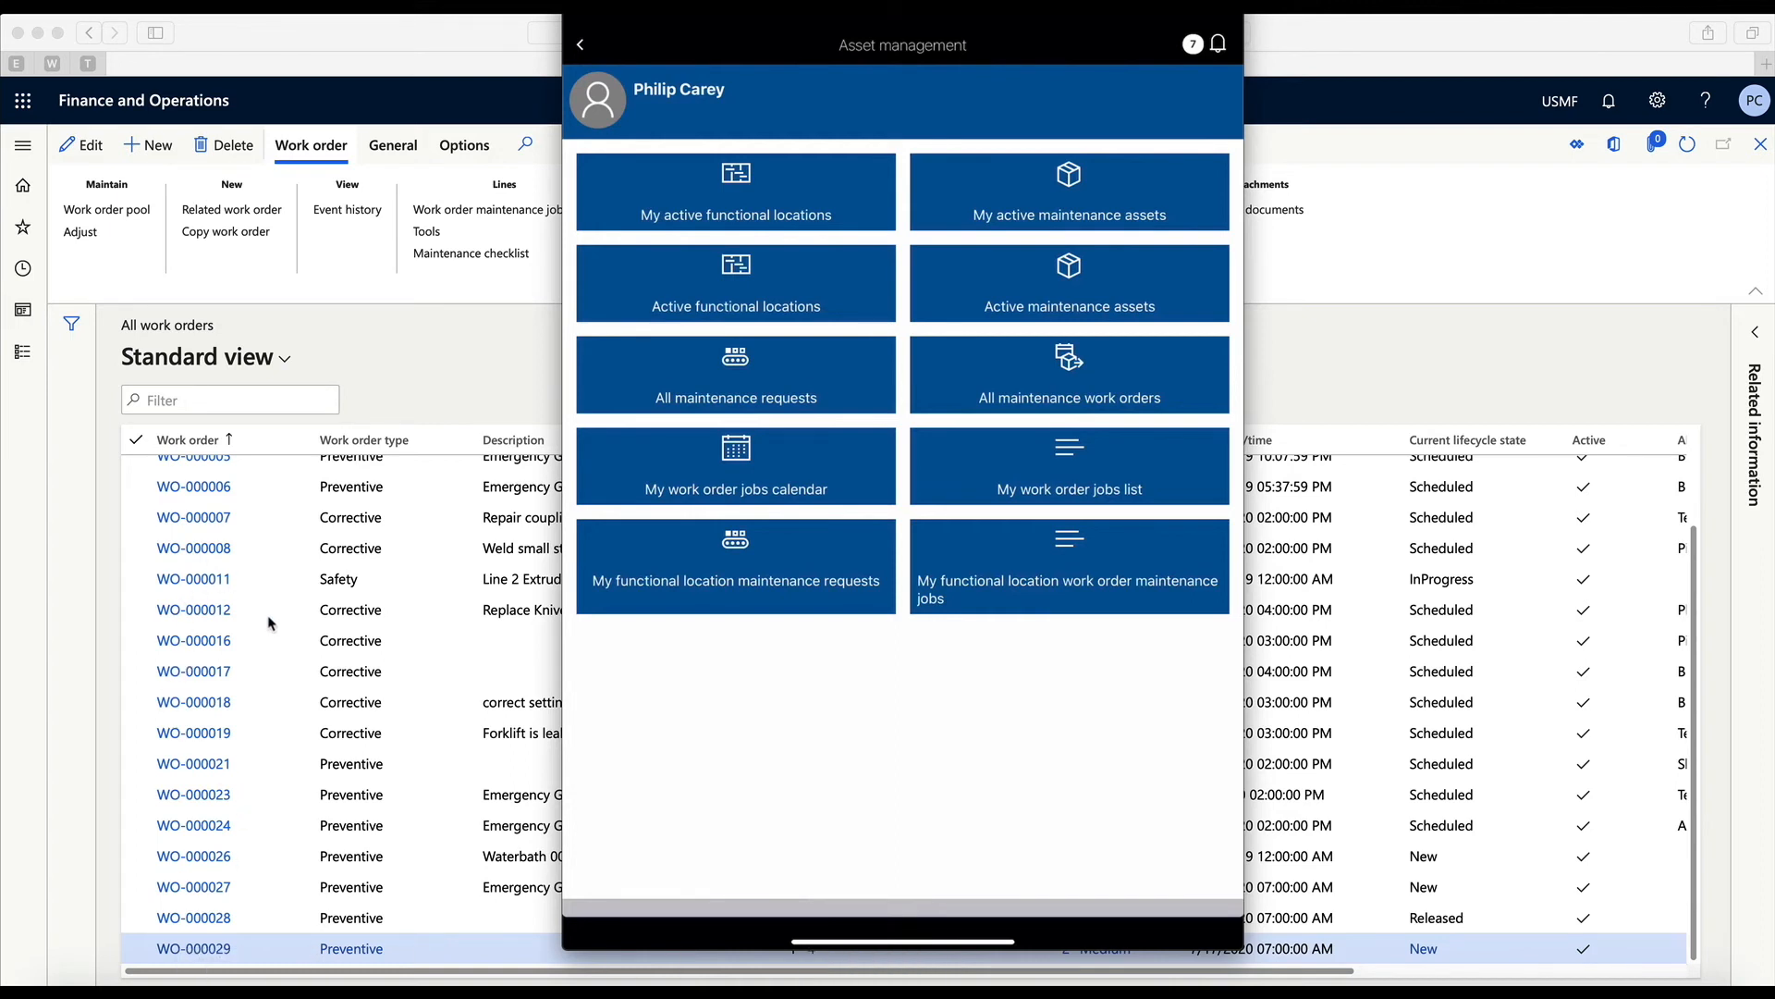
scroll(275, 637, up, 1)
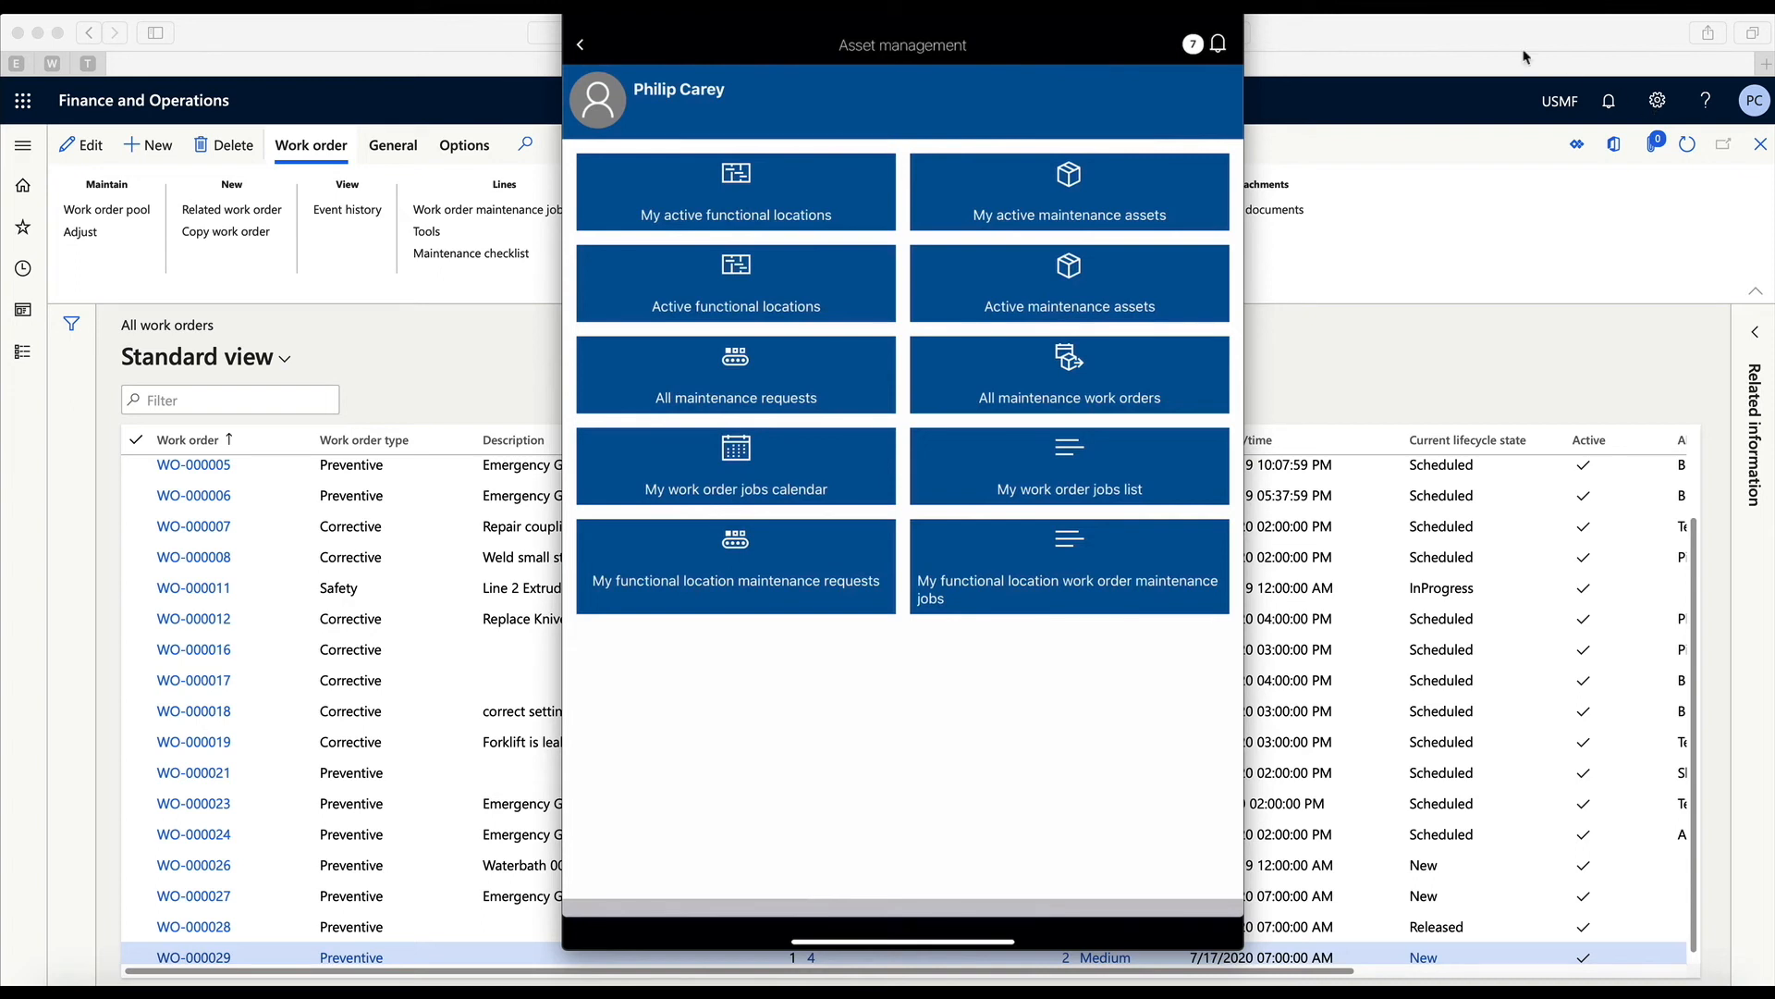
Step: In the Asset management mobile app, browse the active functional locations, review the USMF - Fleet Management details, and return to the start page
click(679, 294)
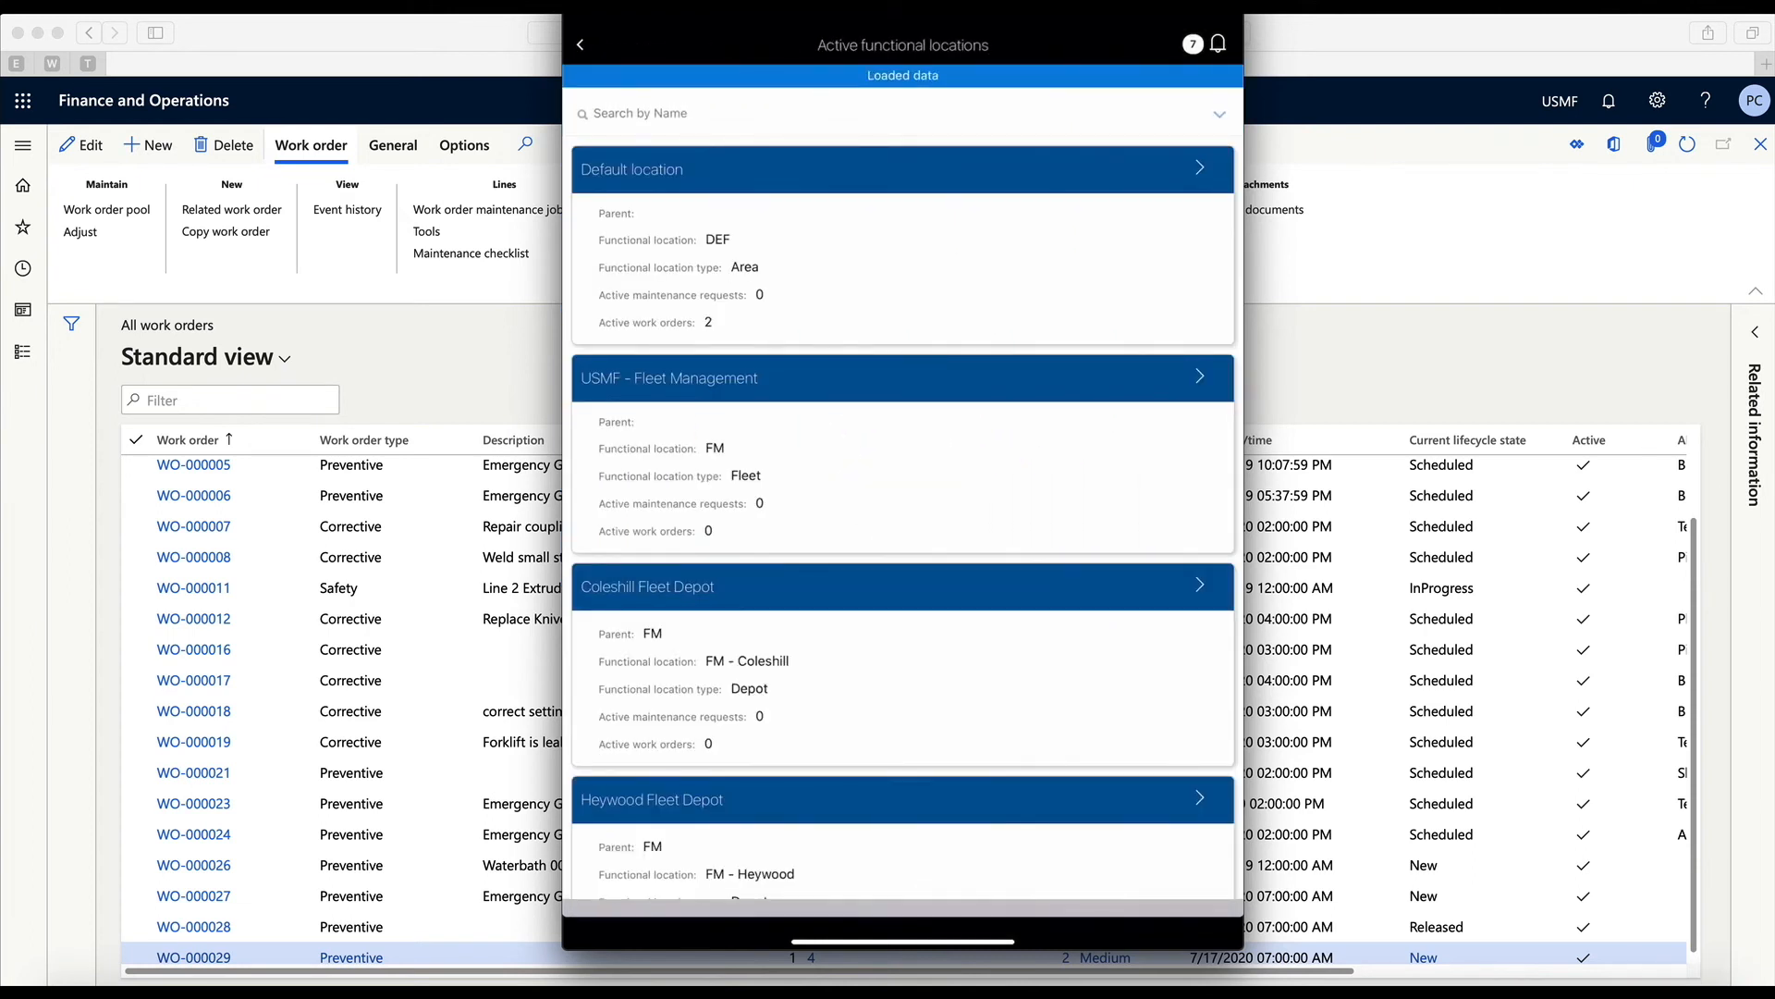
scroll(903, 481, down, 5)
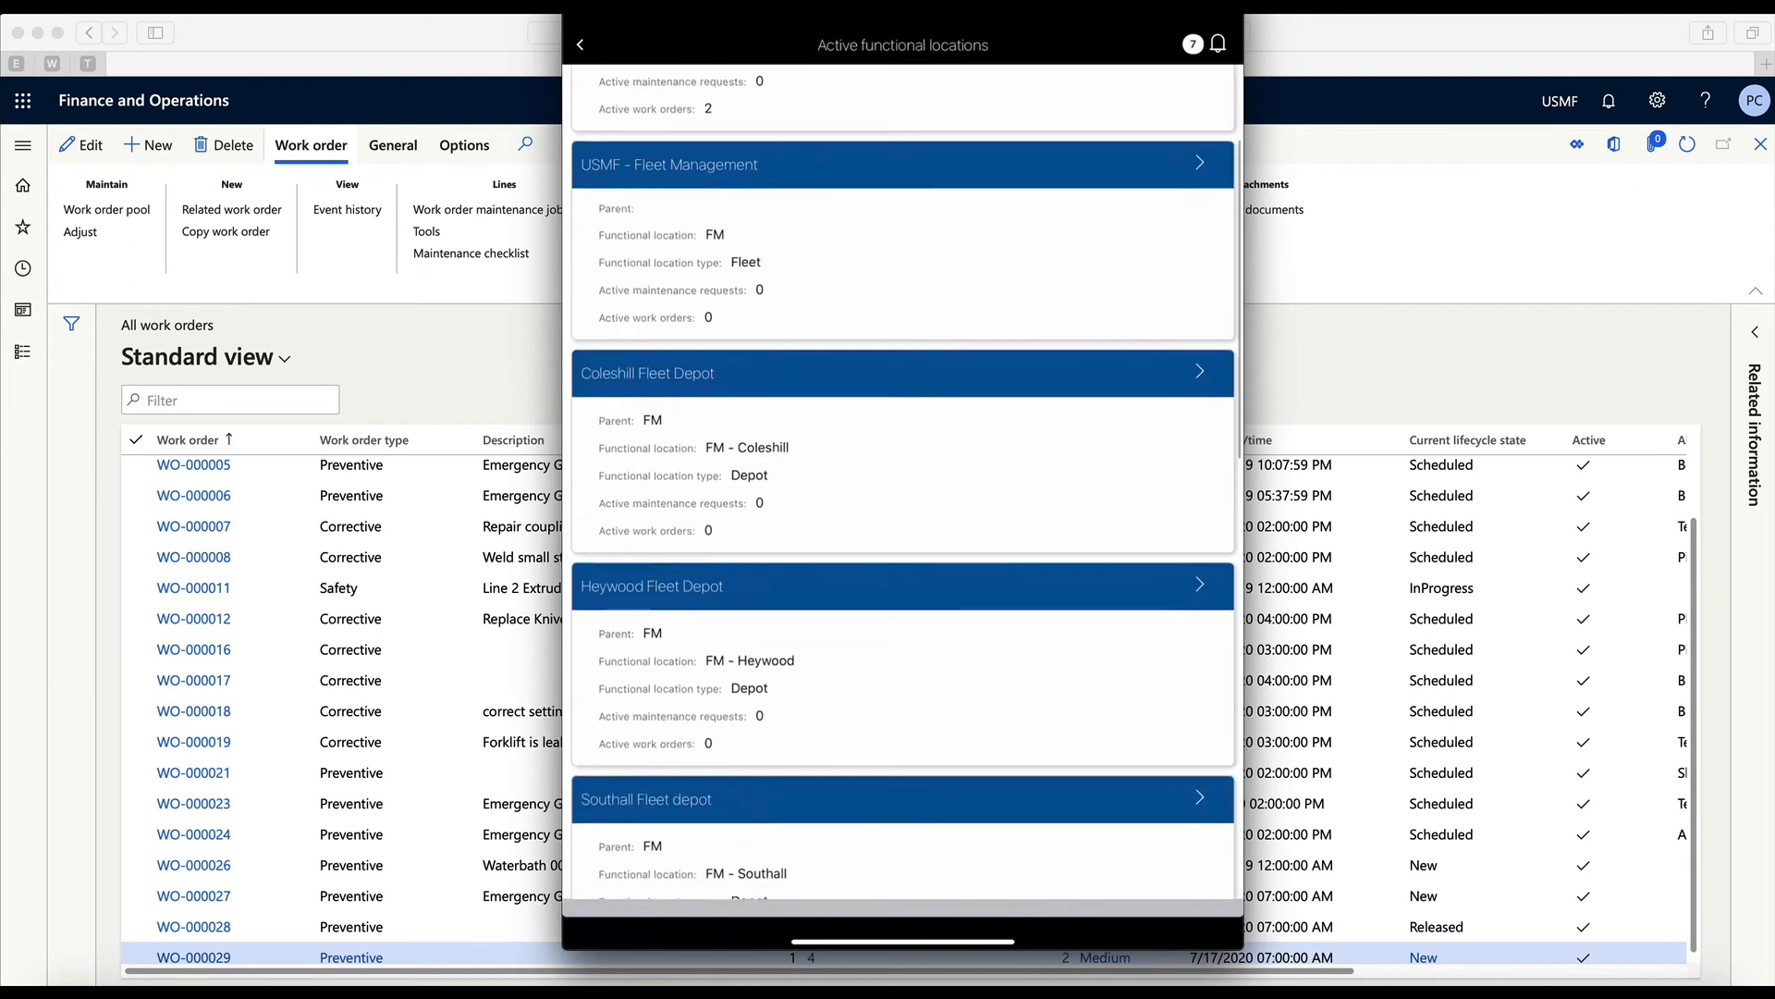
scroll(904, 481, up, 6)
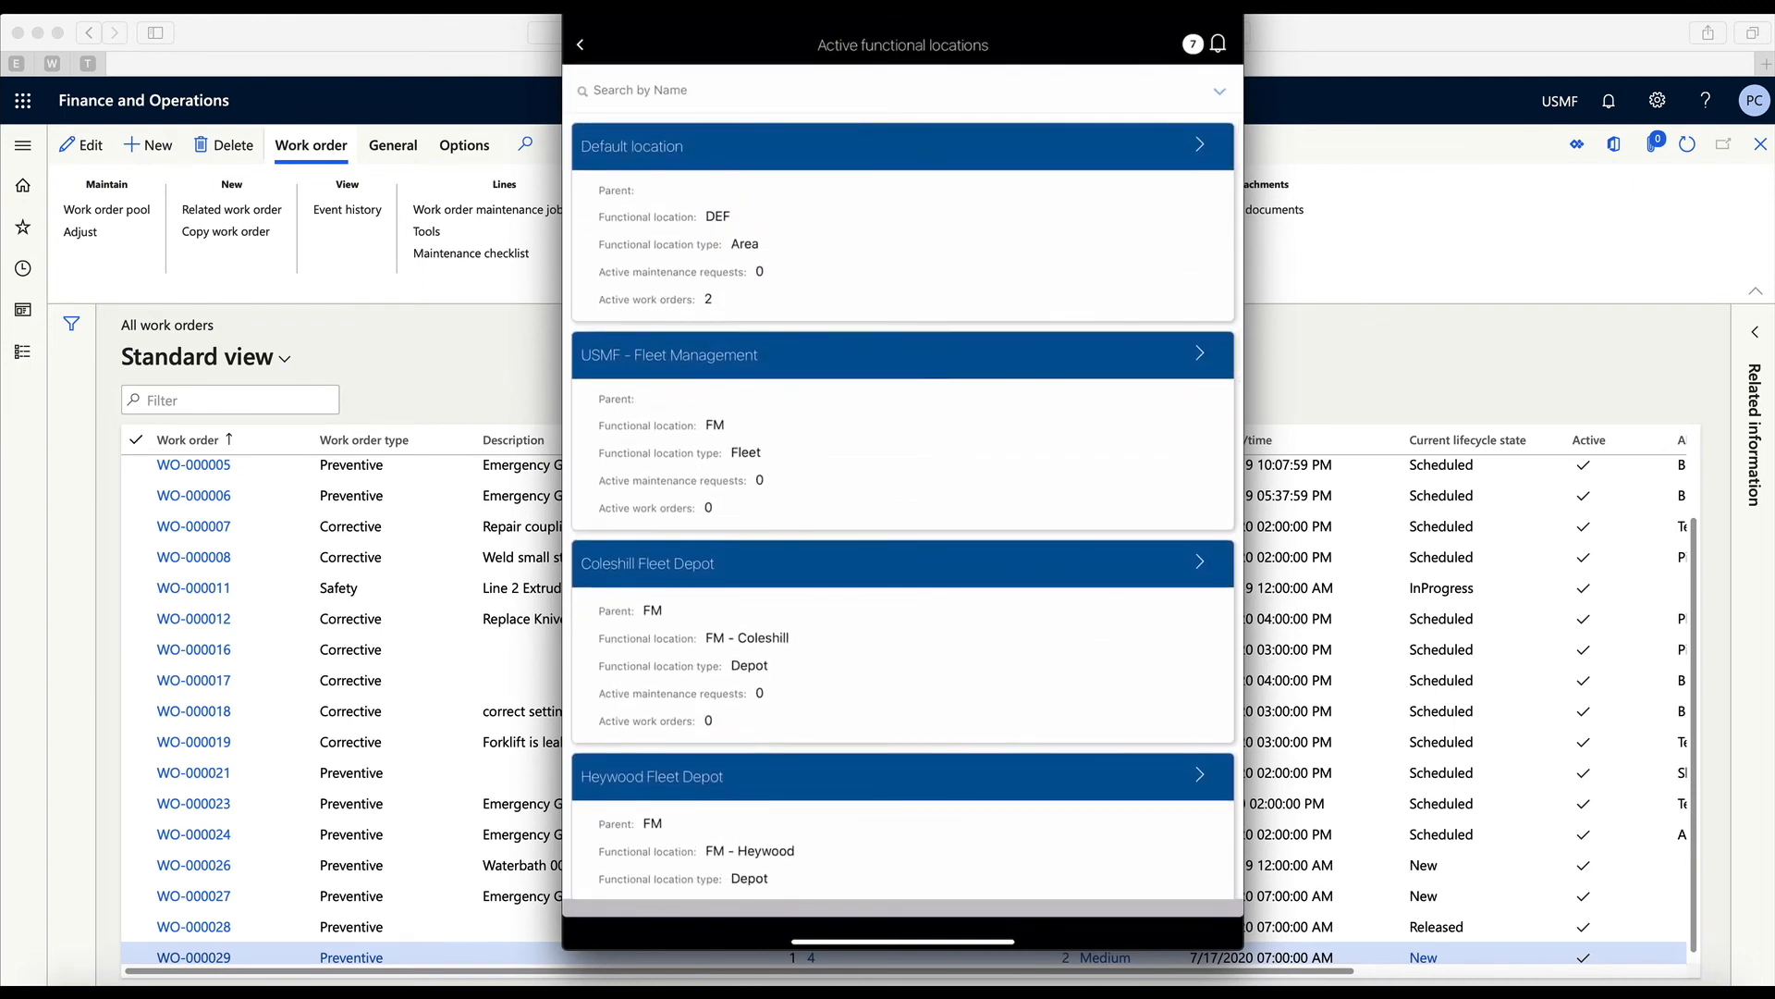
click(1204, 365)
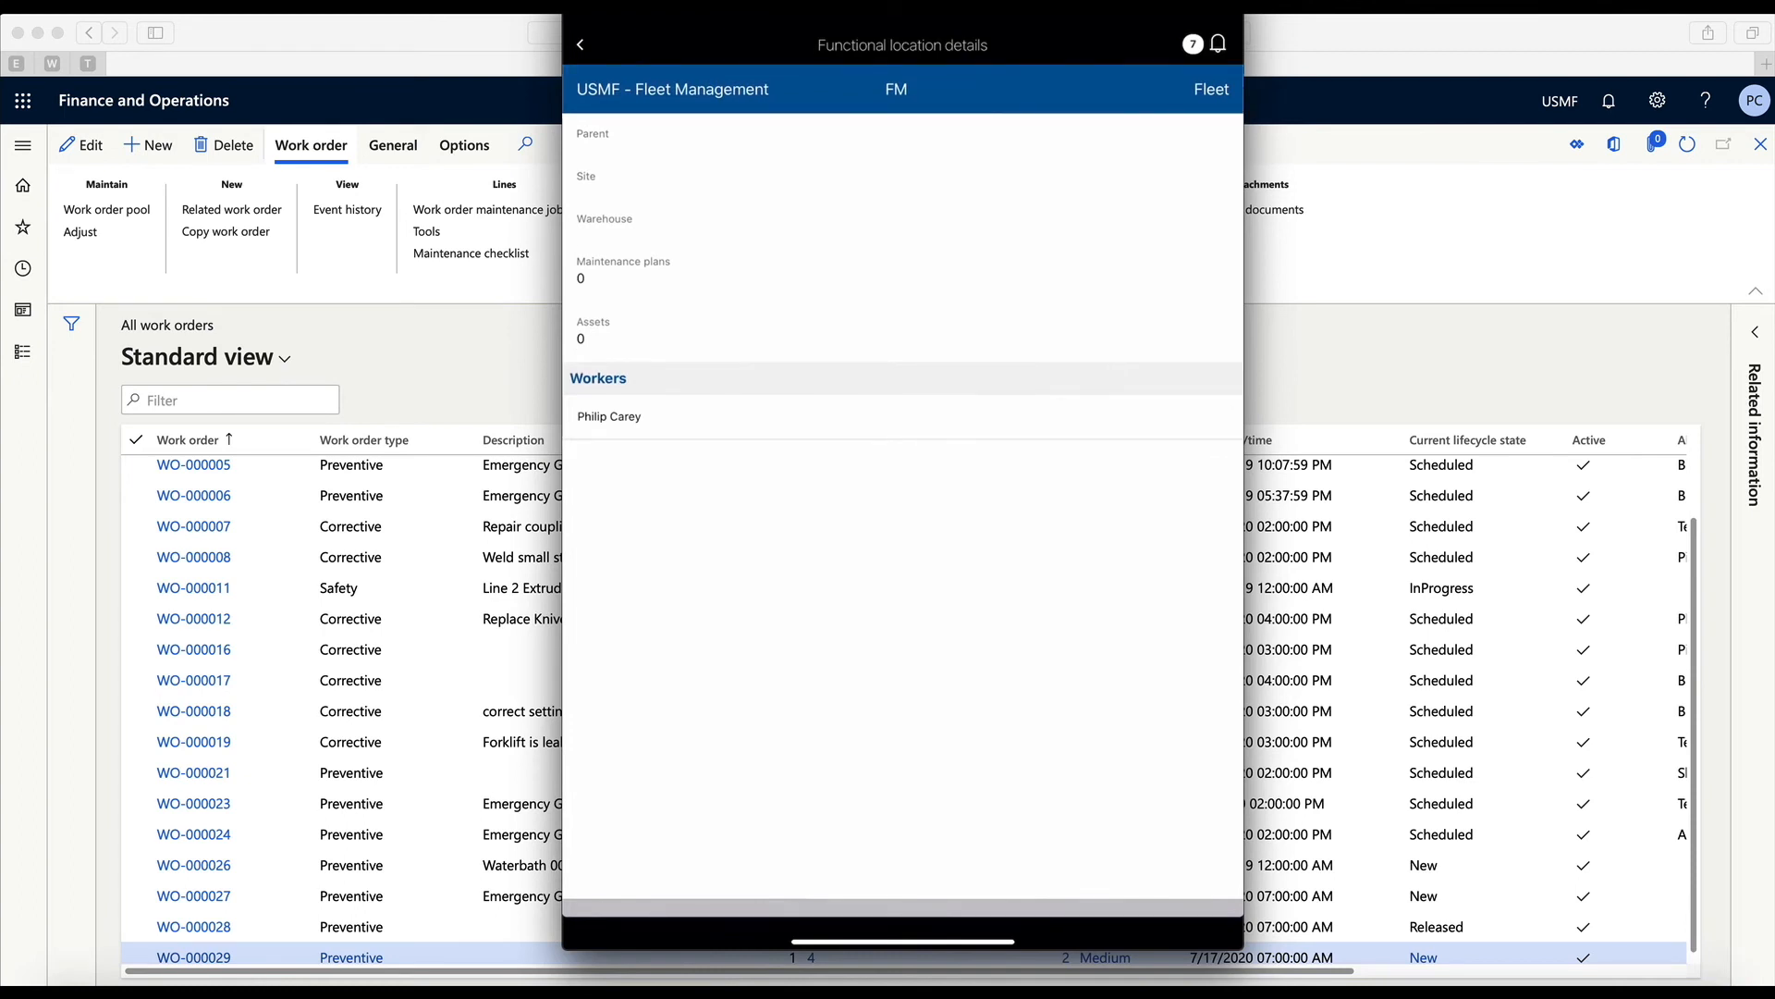
click(580, 44)
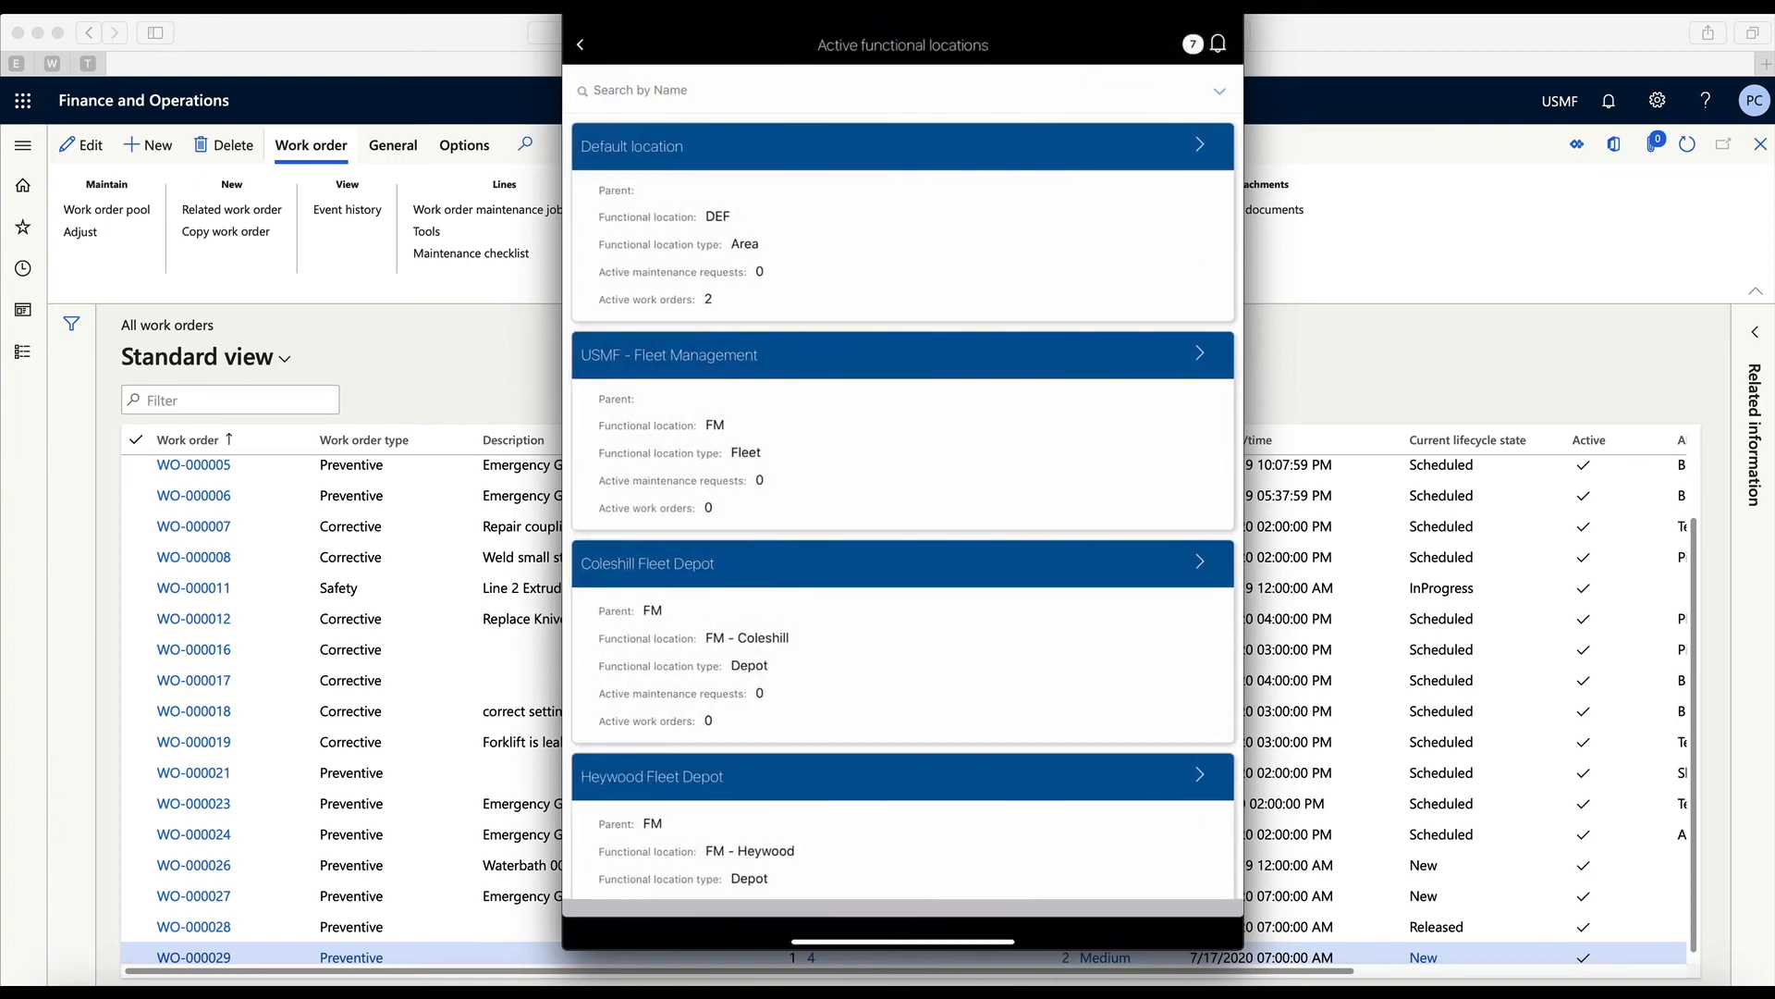
click(579, 45)
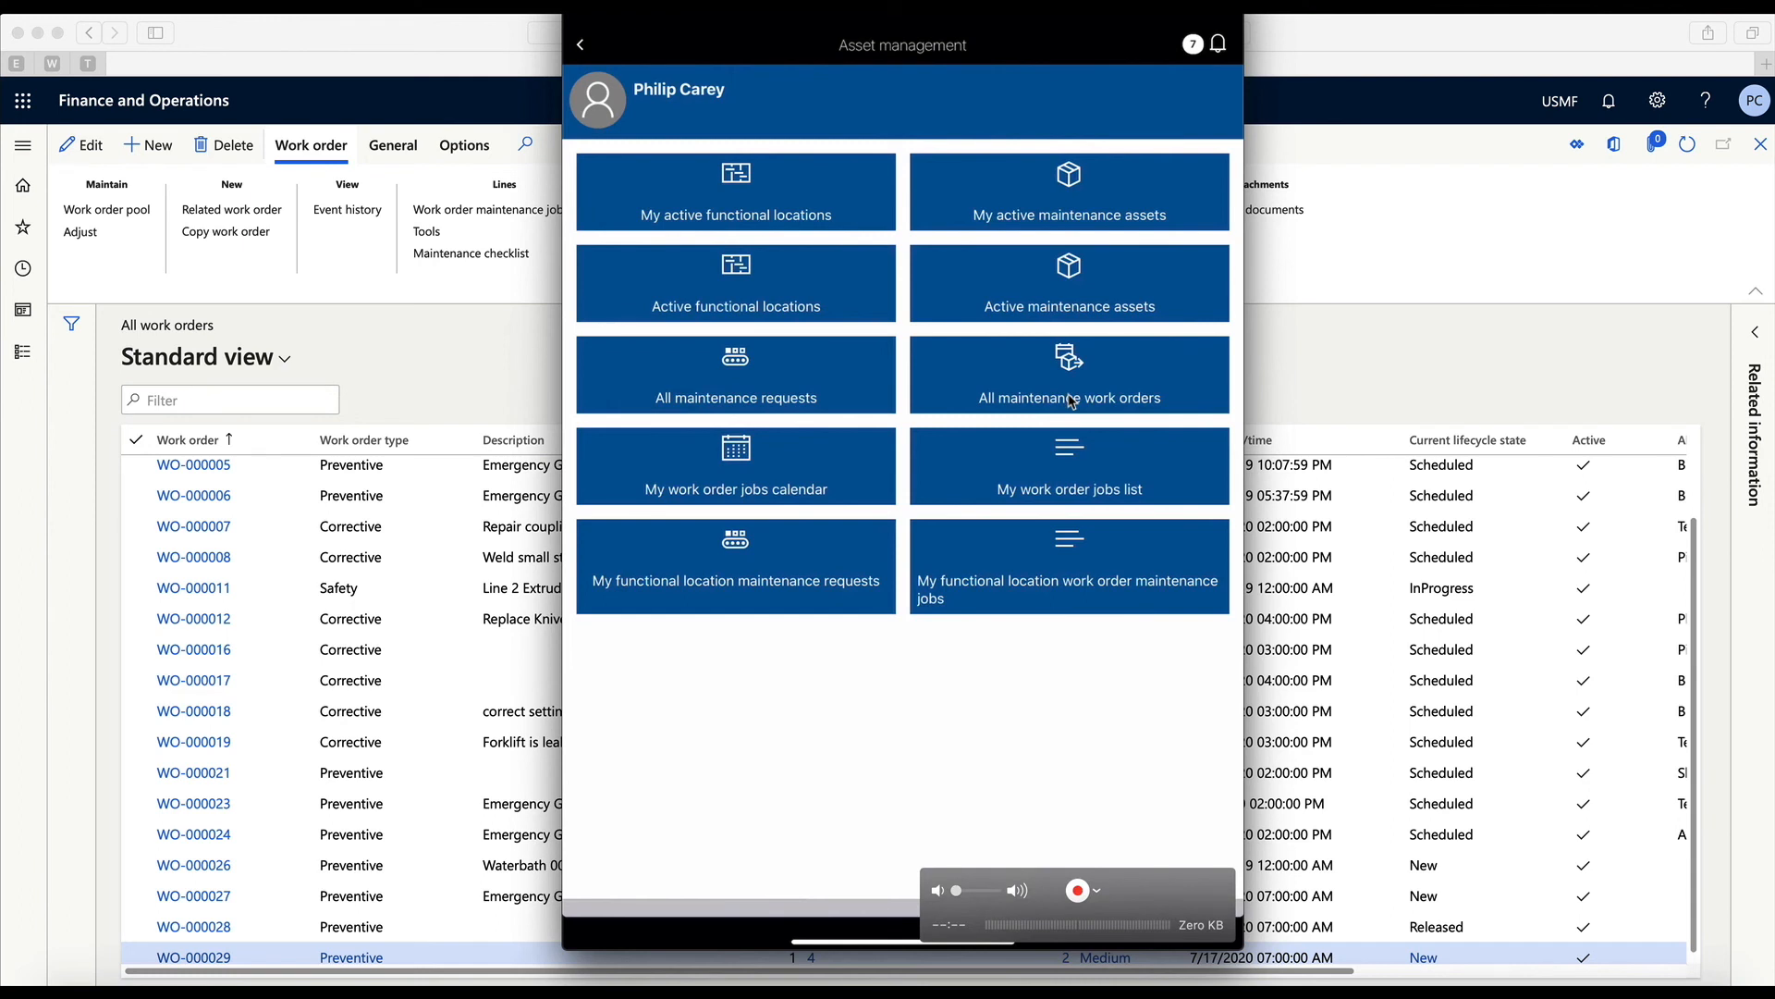
Step: From all maintenance work orders, open the safety work order about Line 2 Extruder's loose barrel guard and review its details
click(1071, 401)
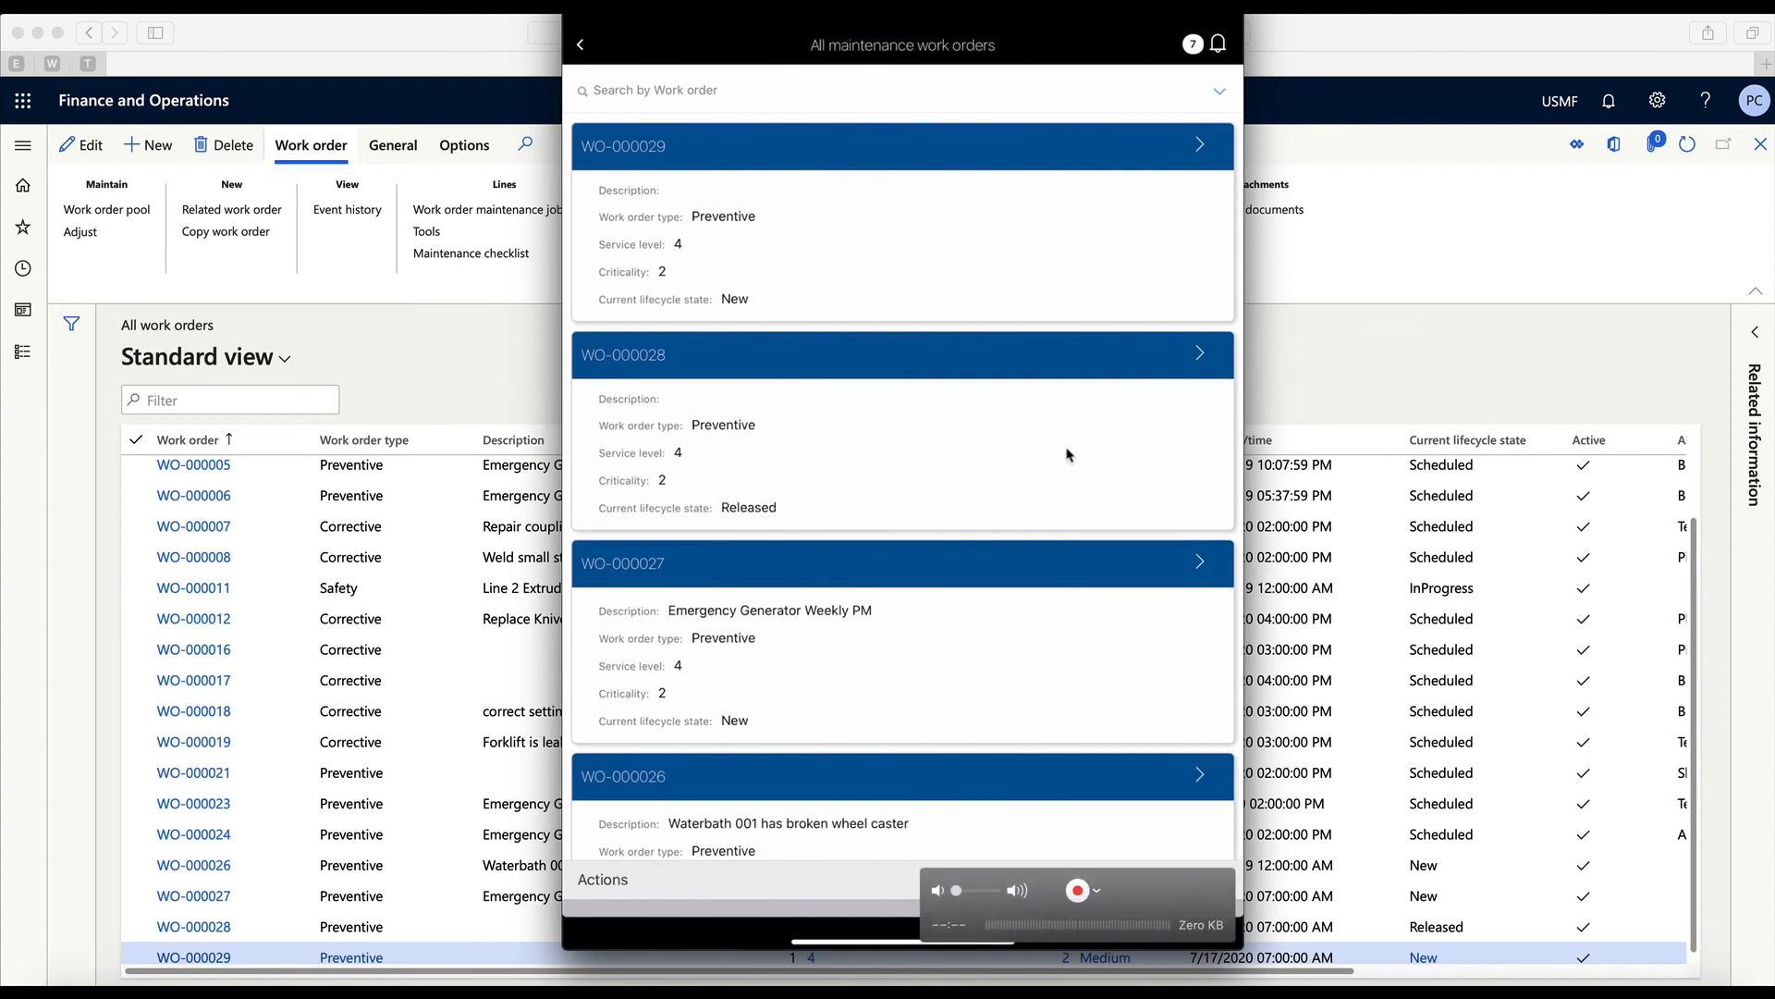
scroll(1068, 455, down, 10)
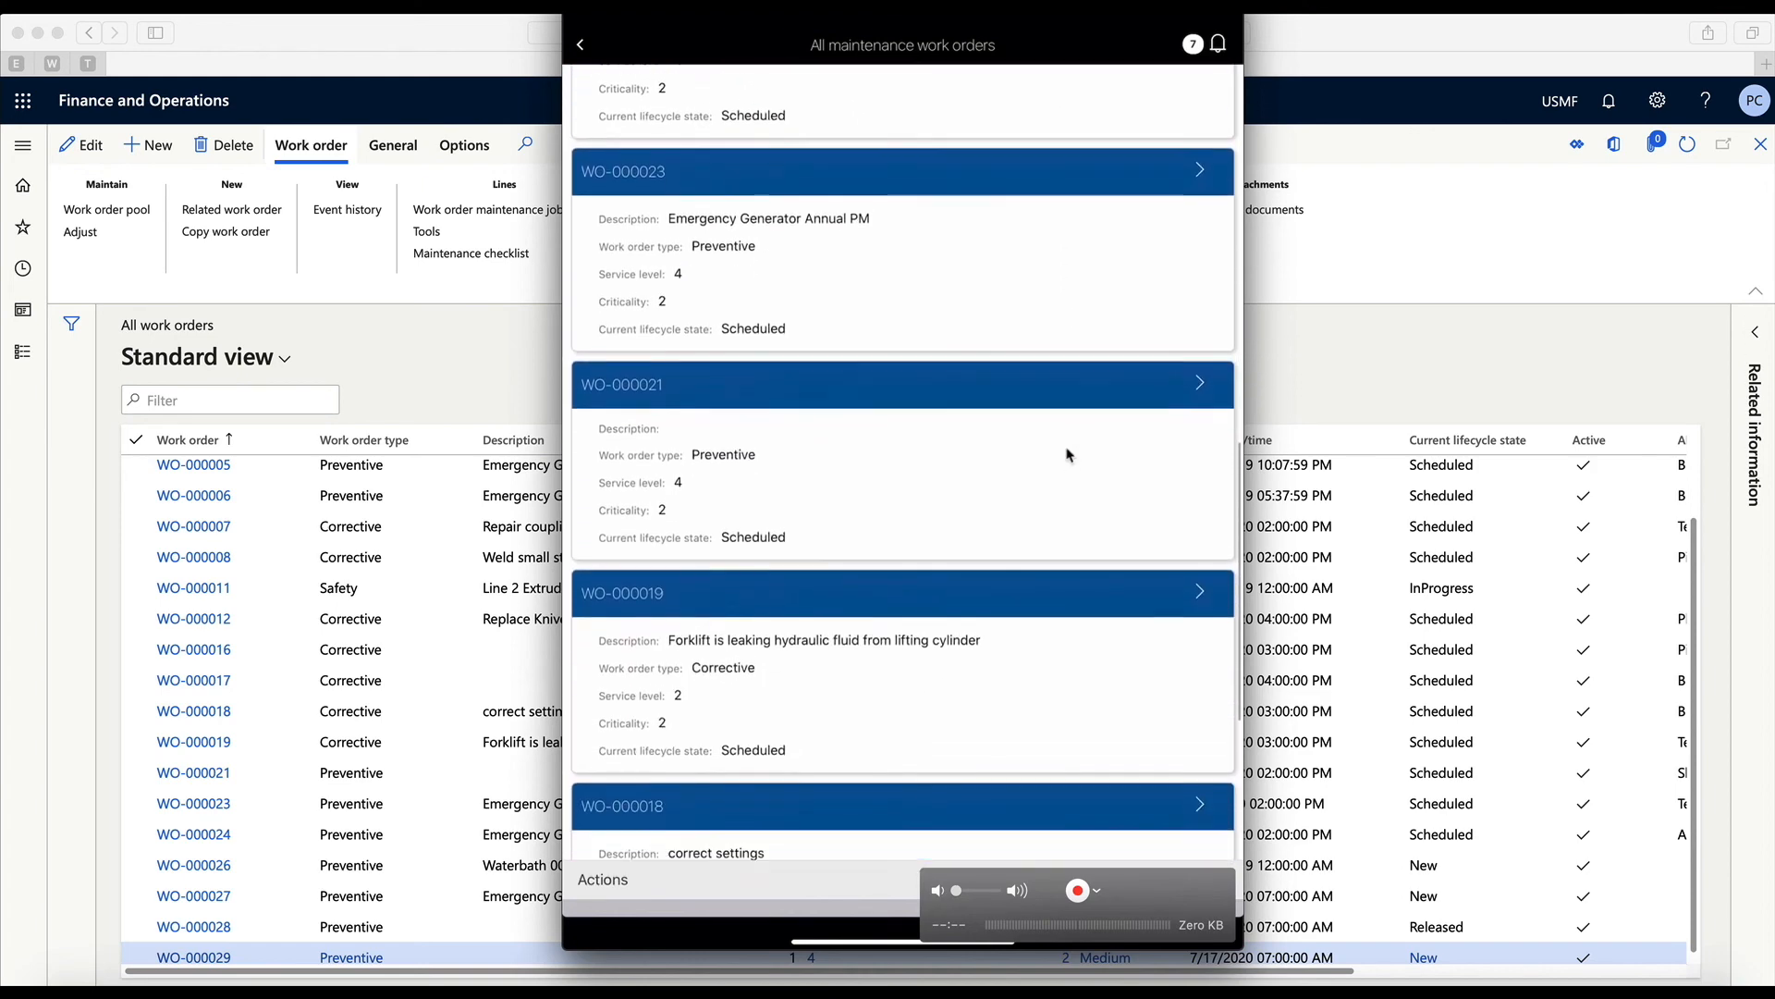
scroll(1068, 455, down, 3)
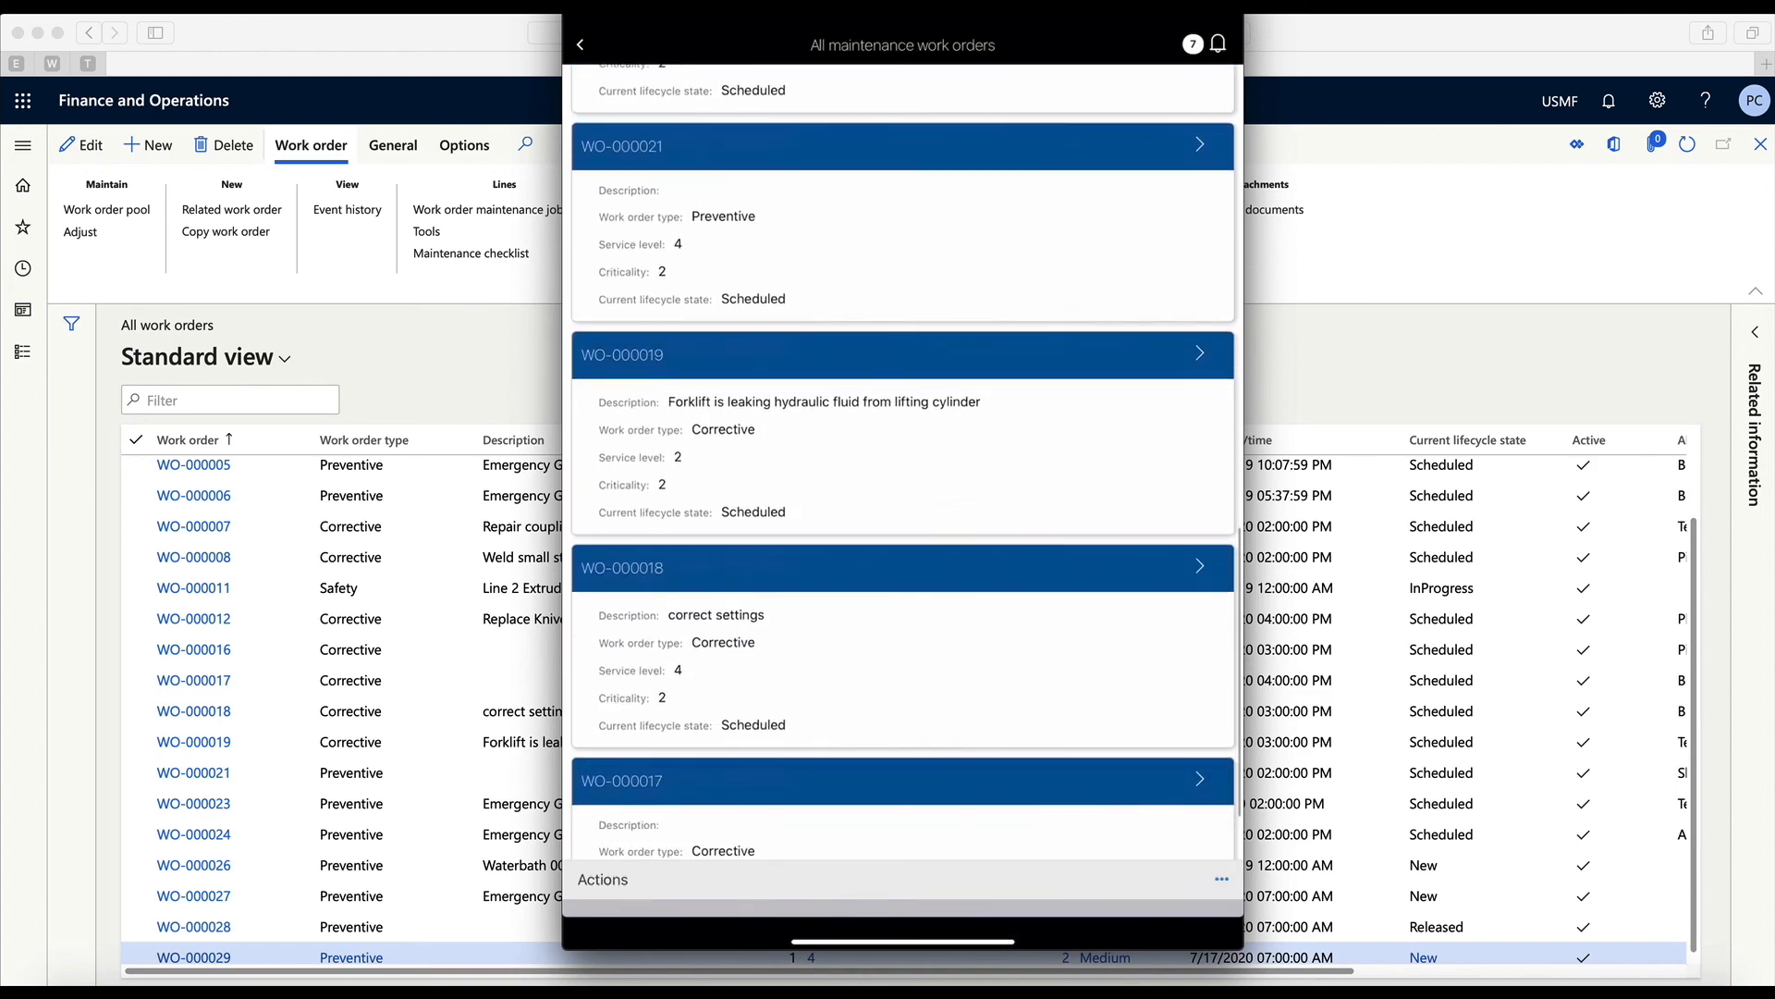
scroll(902, 463, down, 10)
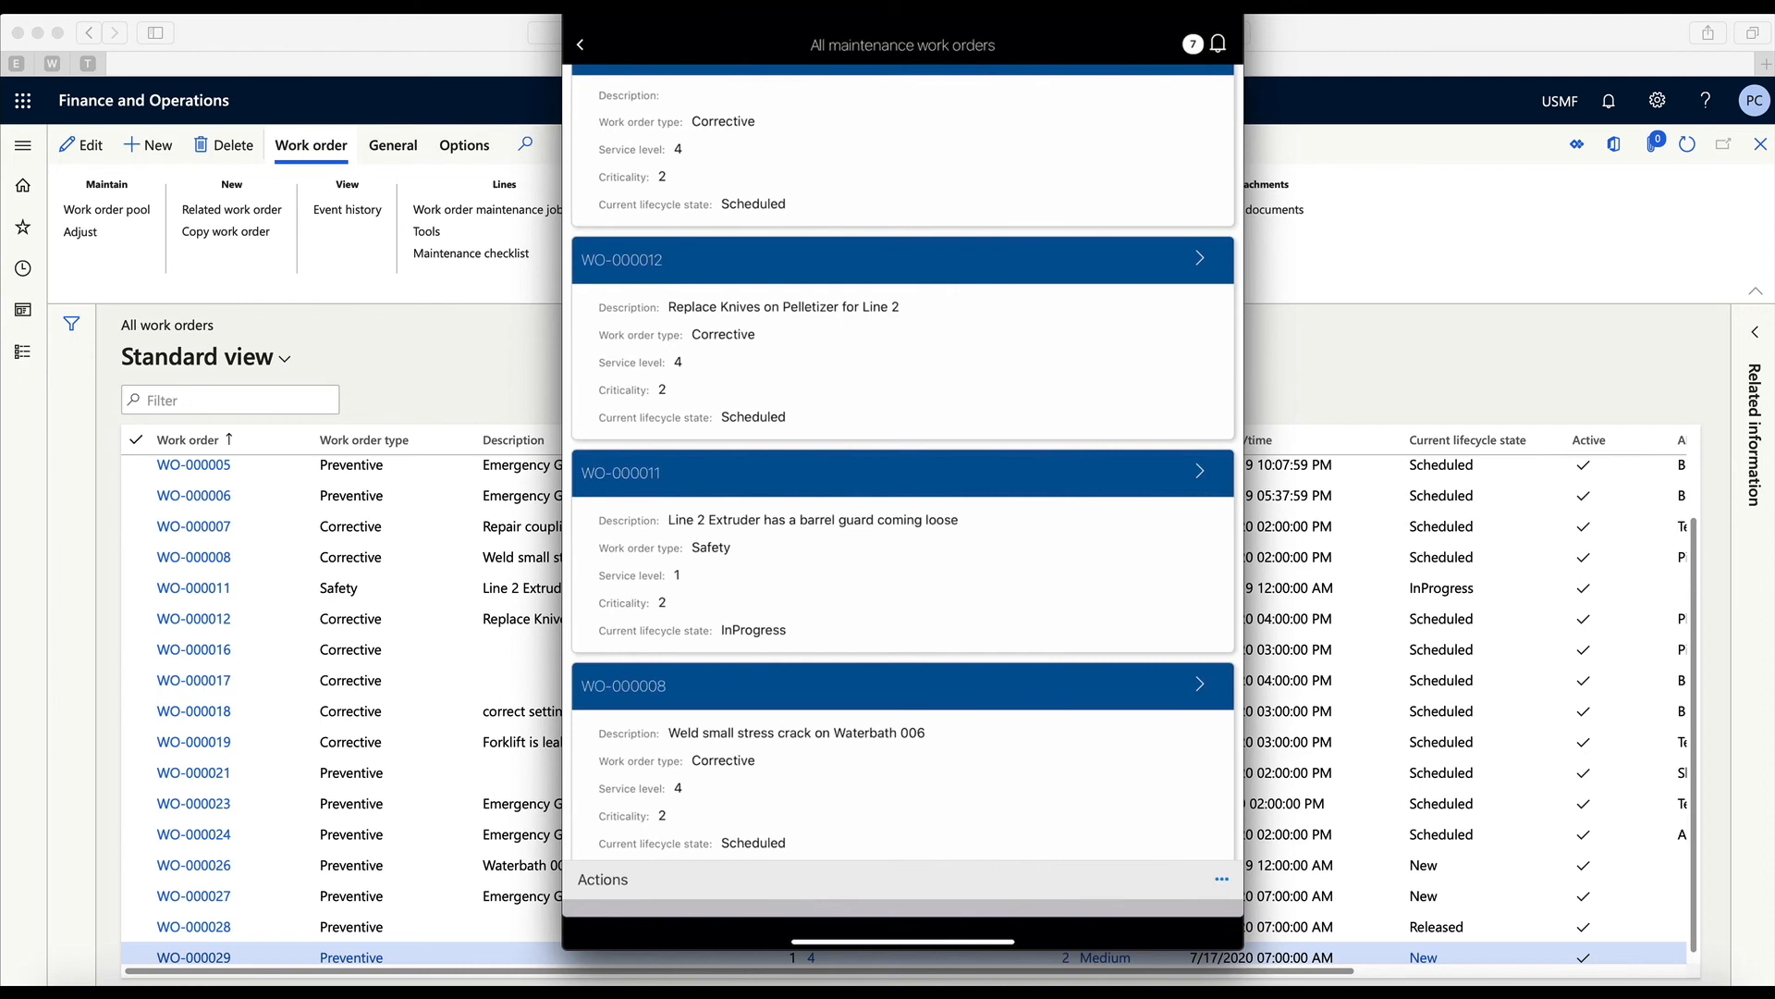
click(1200, 472)
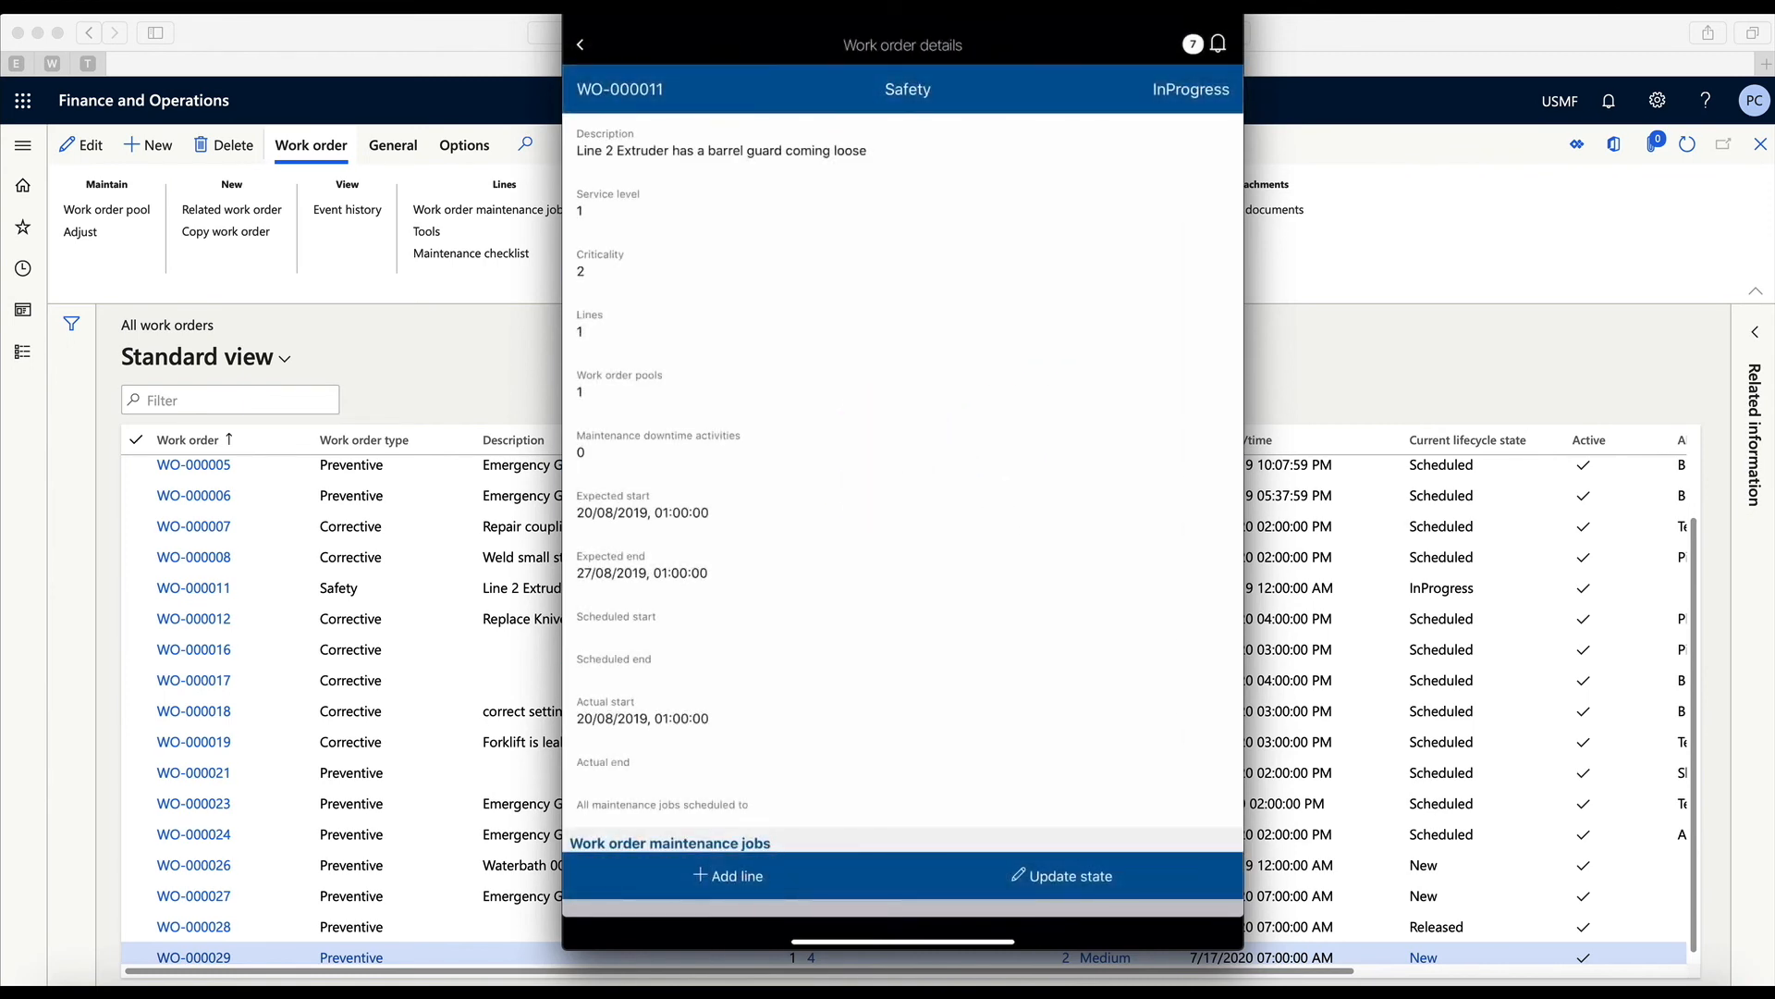
scroll(903, 481, down, 2)
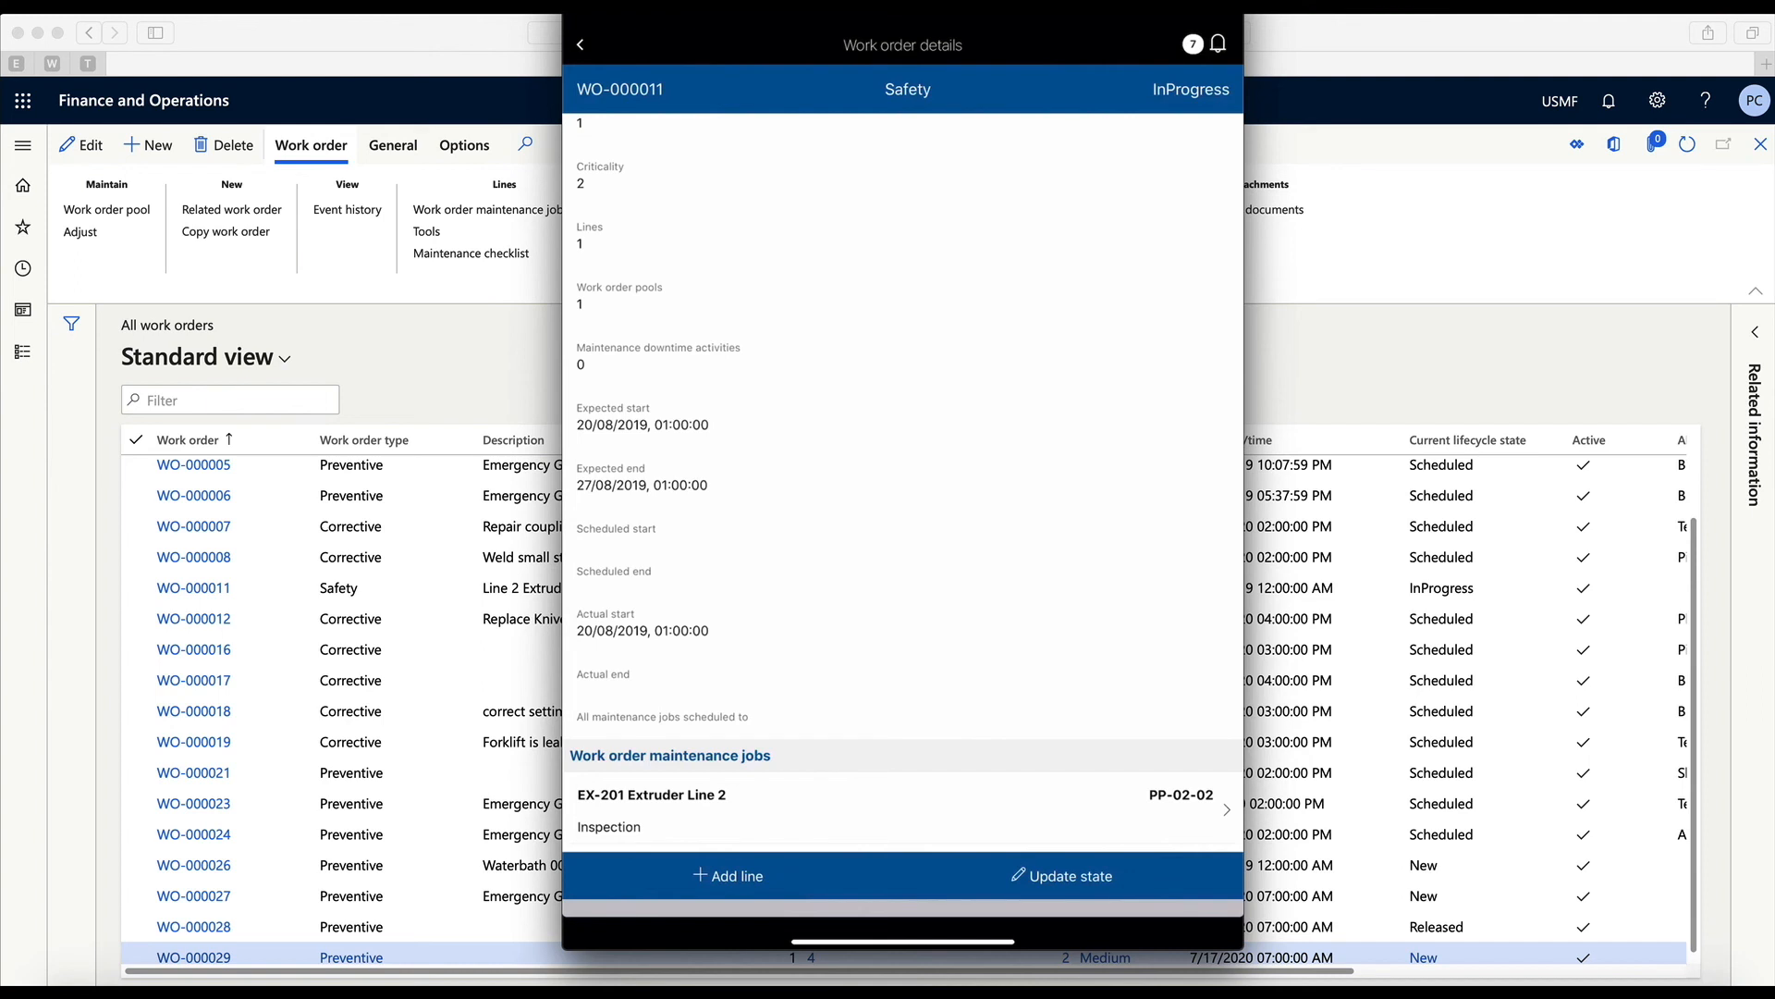
Step: Open the work order journals of the EX-201 Extruder Line 2 inspection job
click(903, 809)
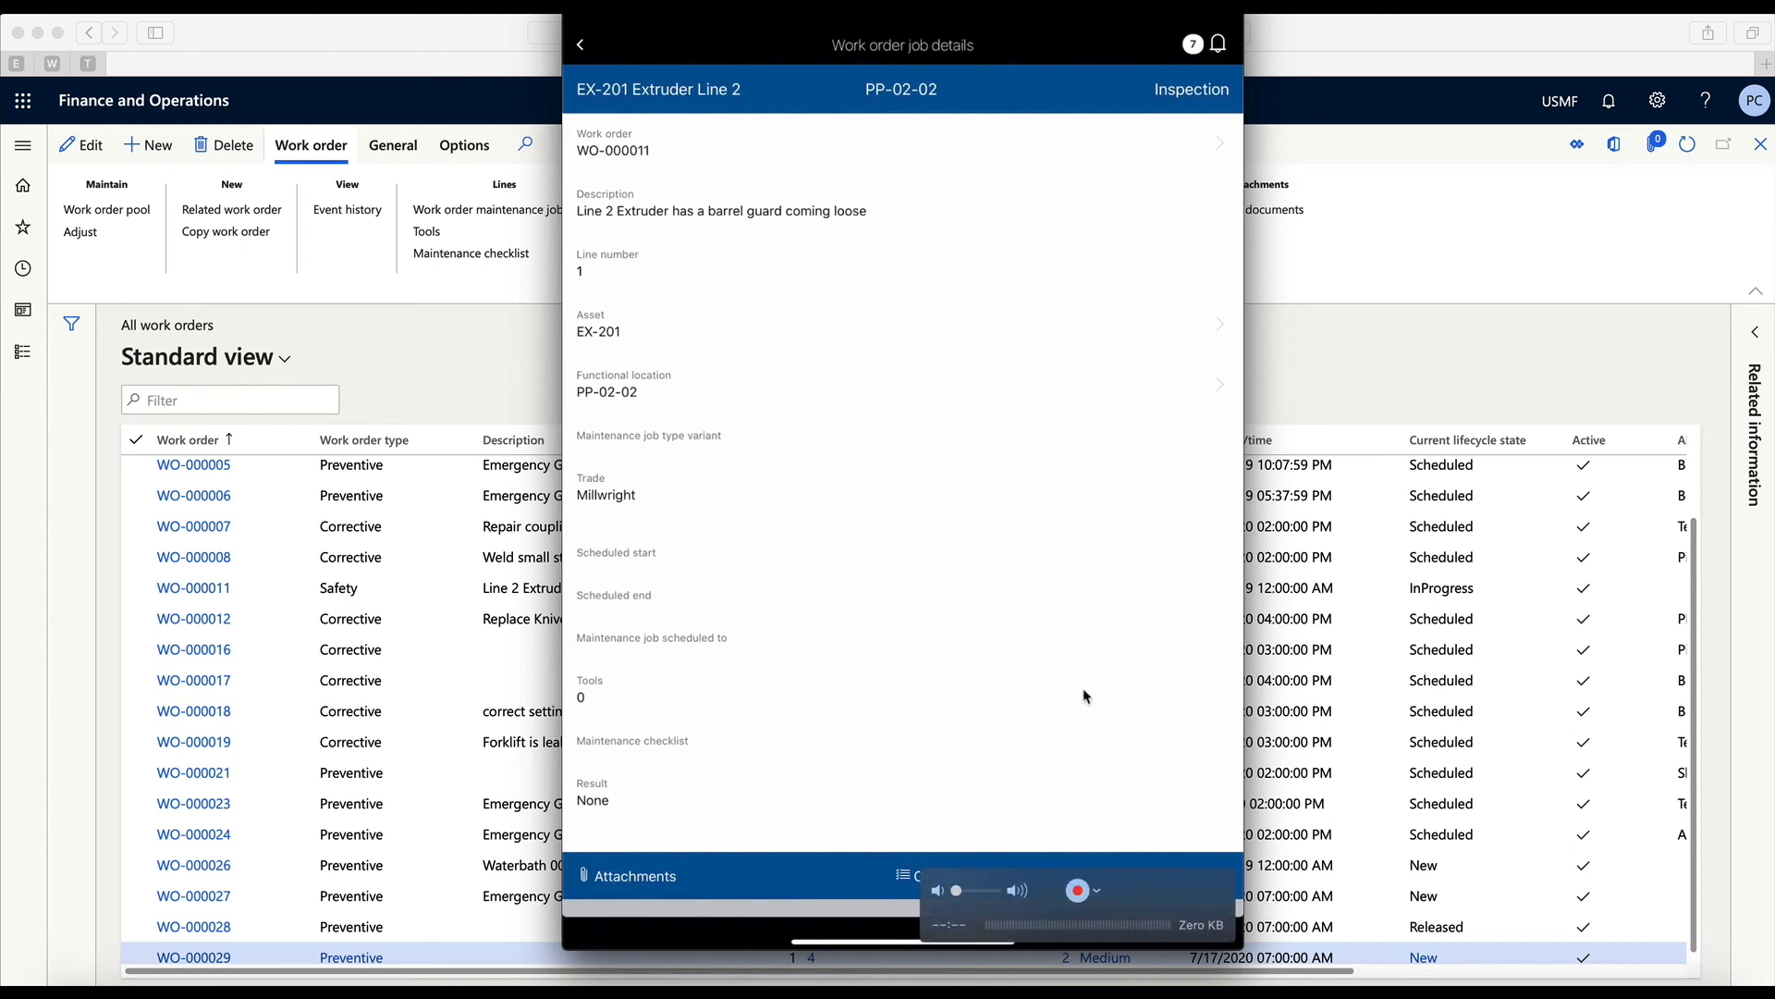
drag(1216, 880, 1329, 886)
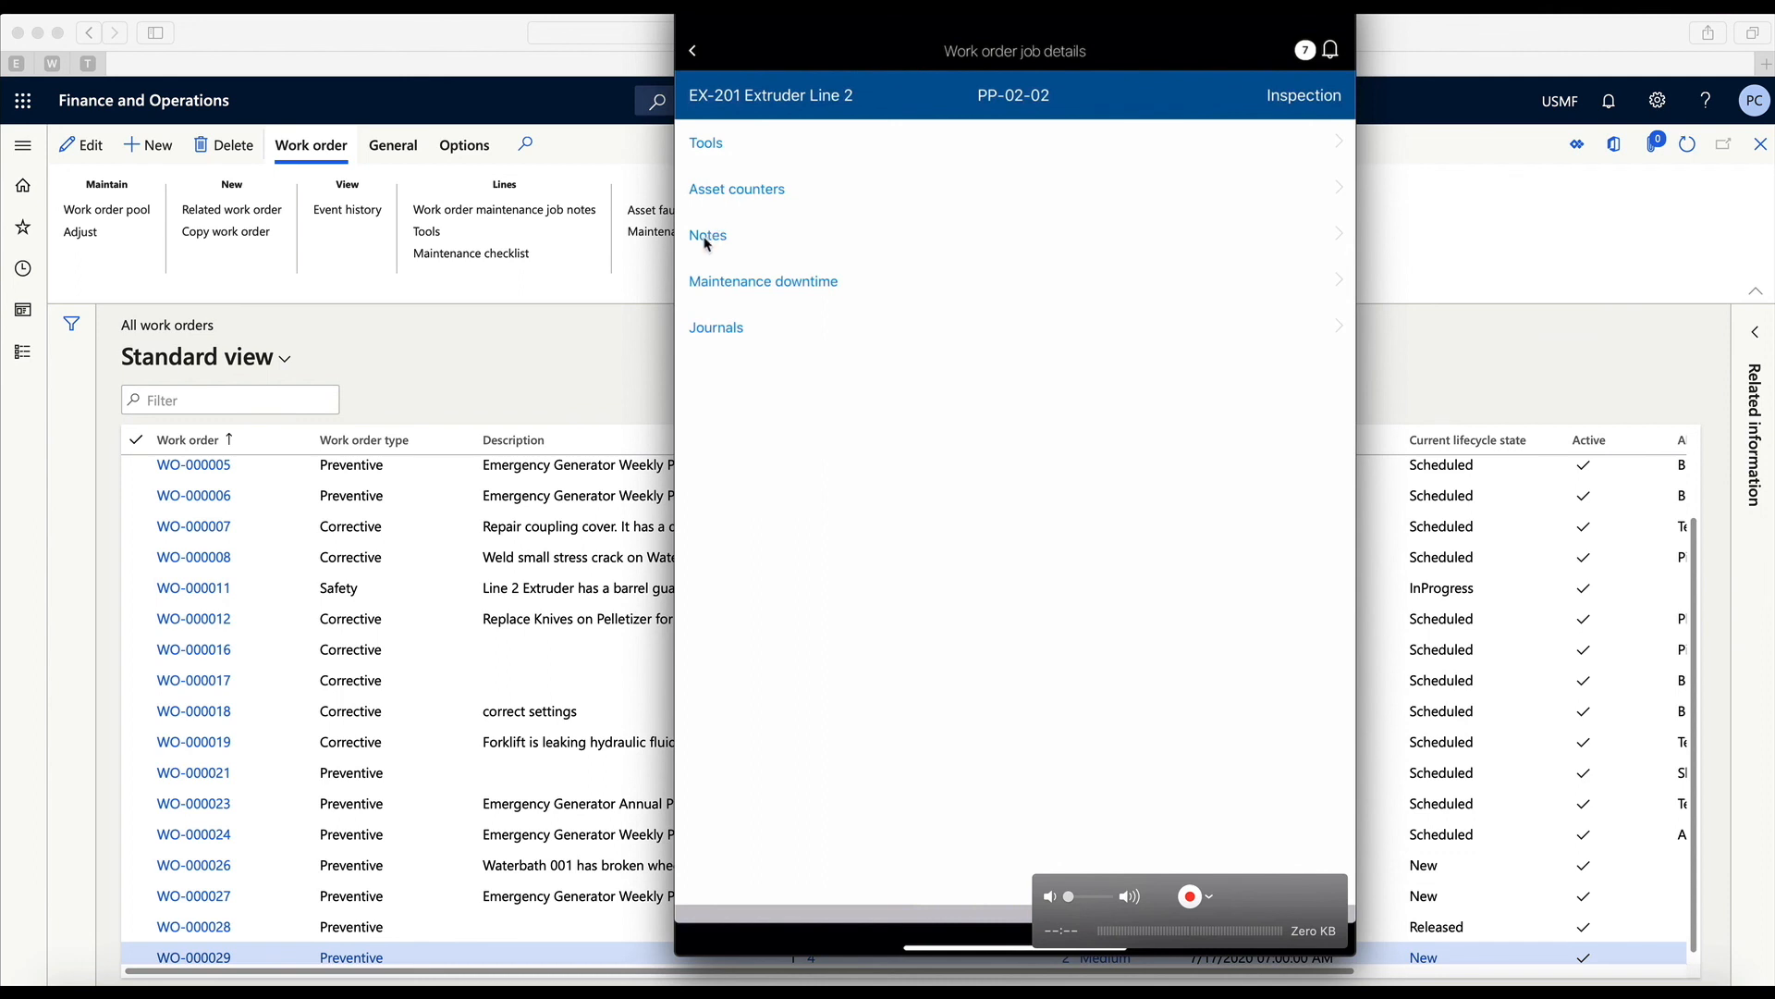
click(729, 330)
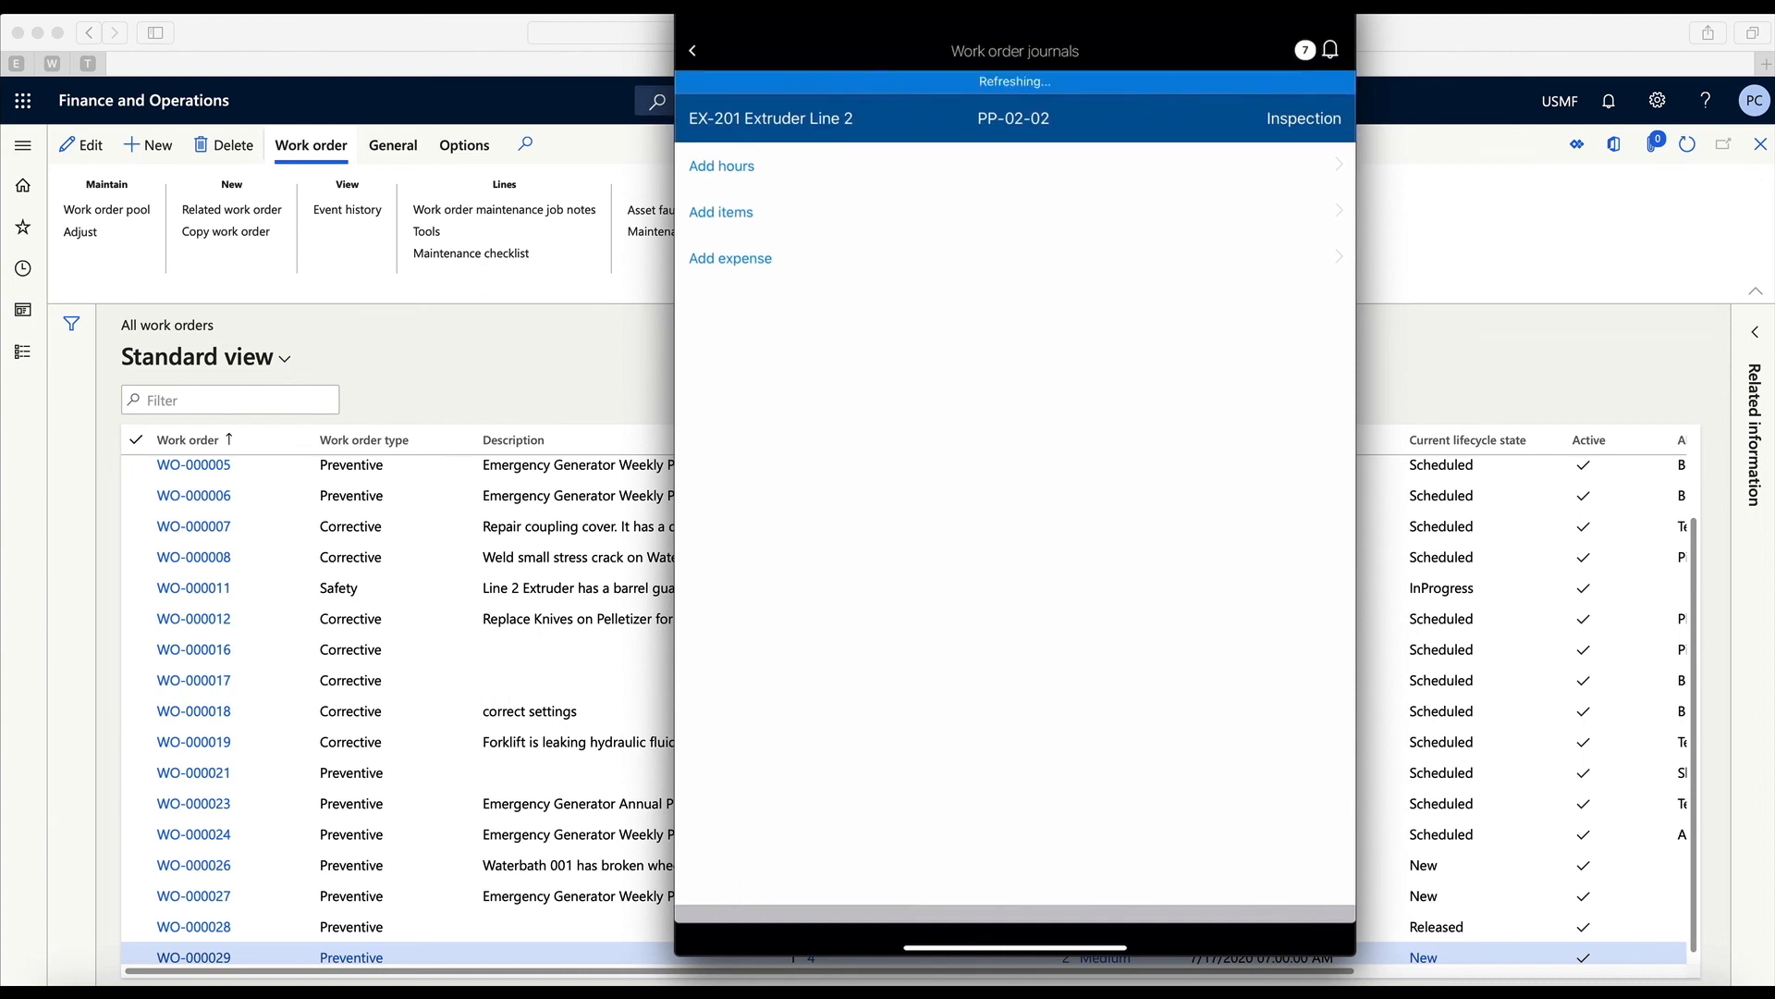
Step: Add an hours line to the job's journal with category Maintenance hours, 3 hours and line property NonBill
click(723, 164)
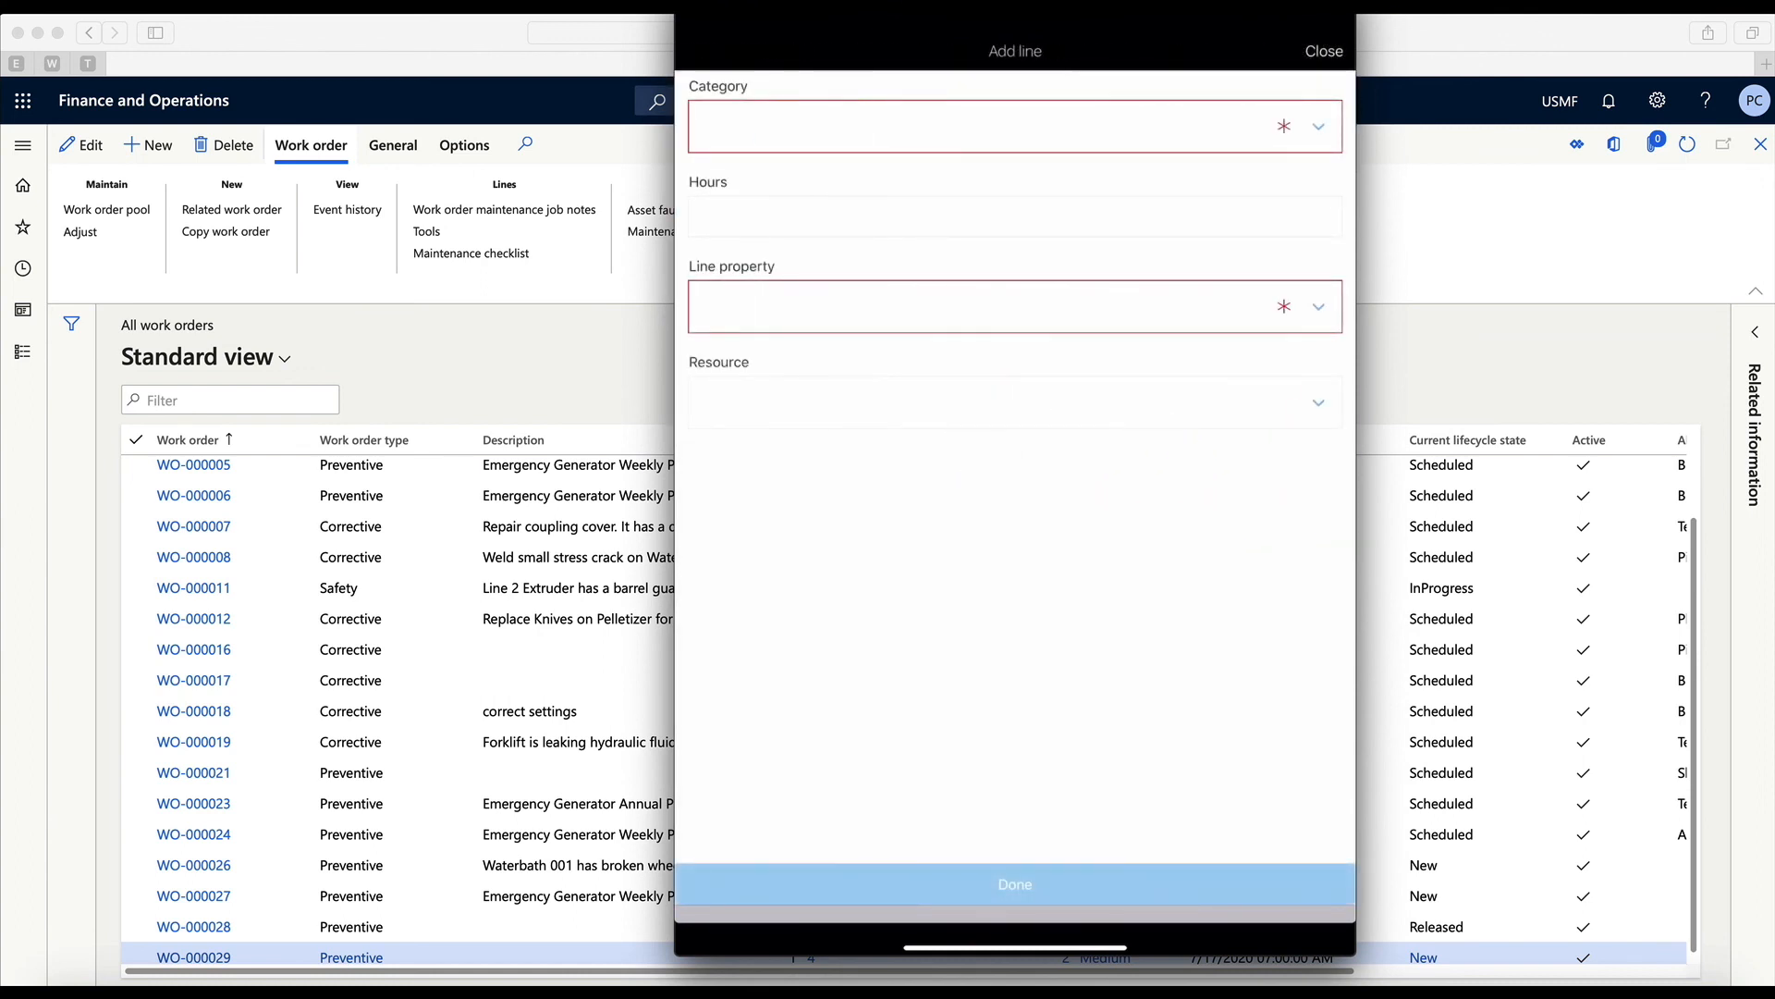
click(1015, 126)
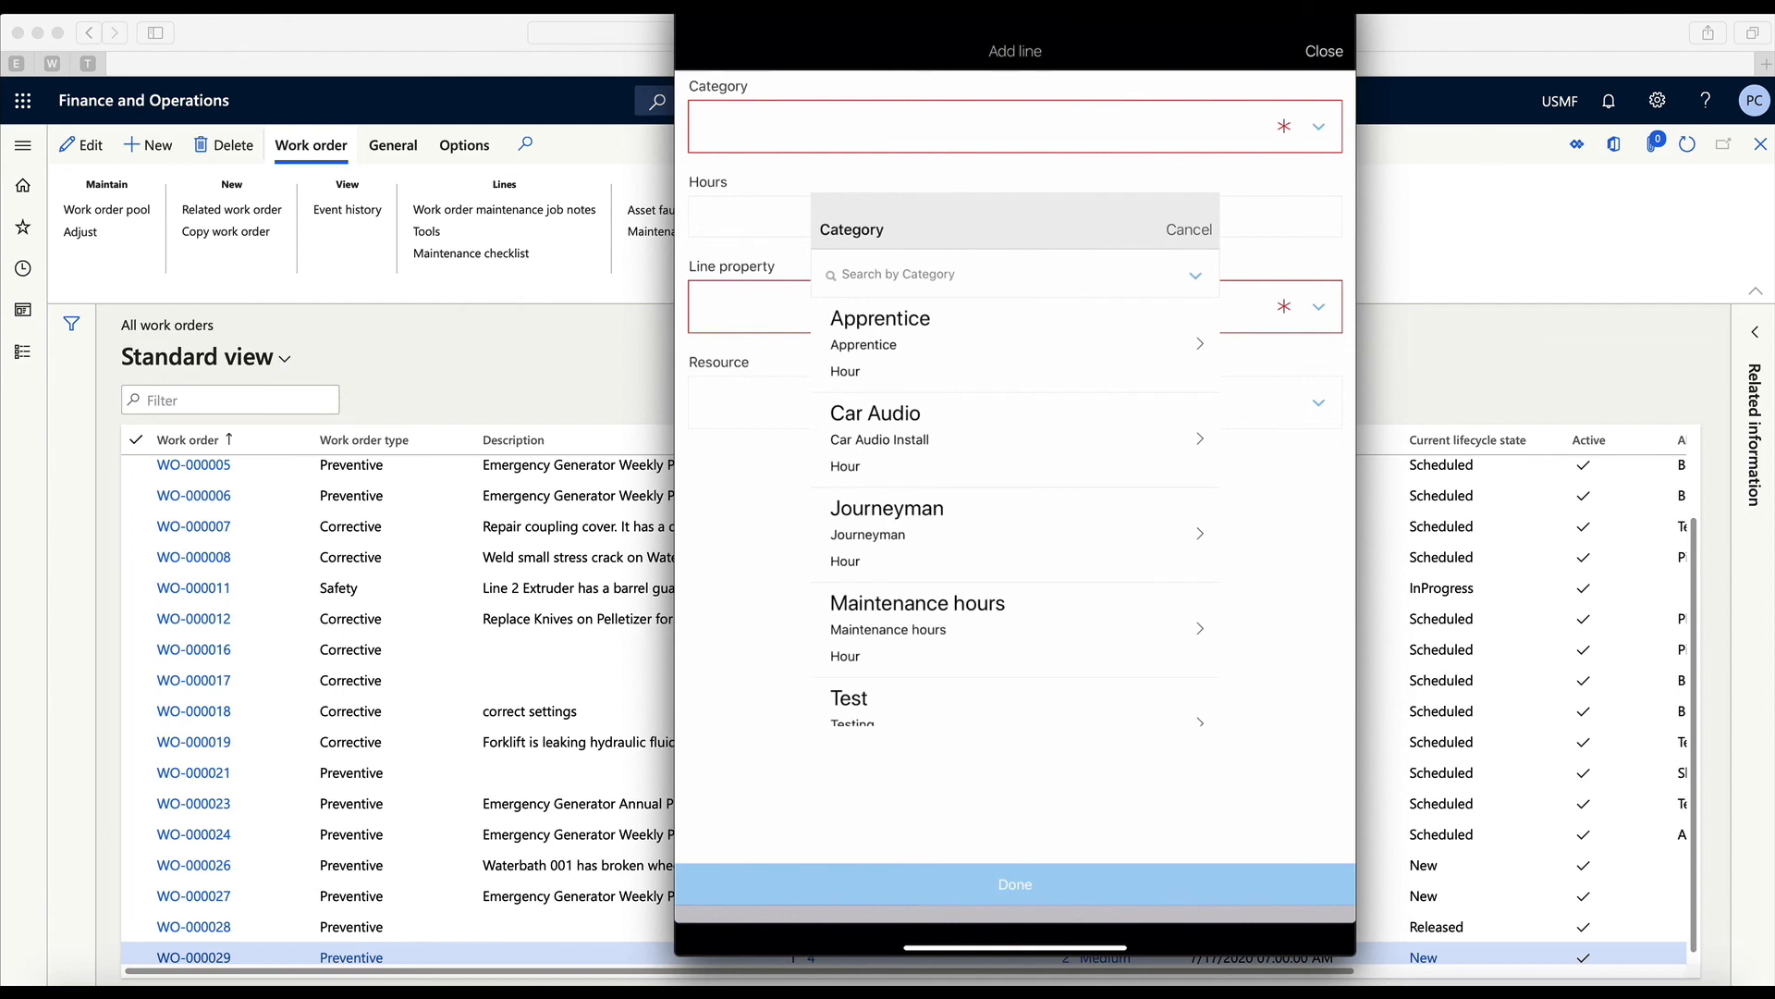
click(1015, 629)
click(1016, 307)
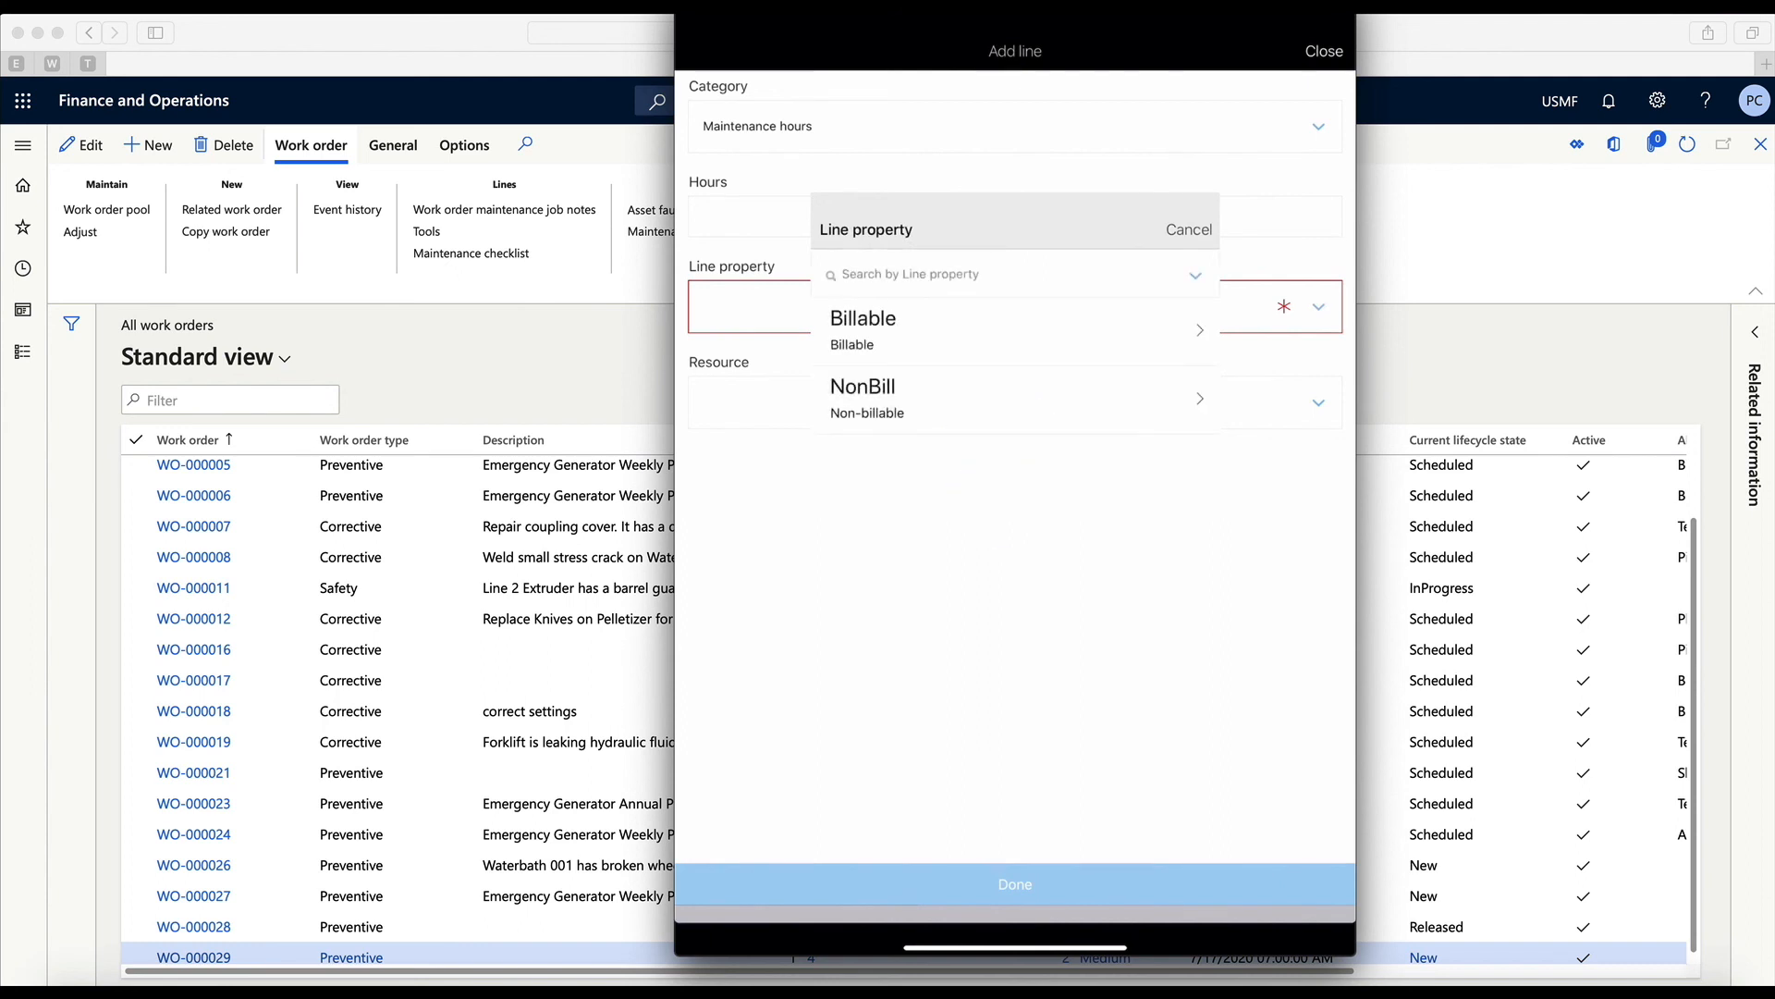
click(1015, 399)
click(1015, 217)
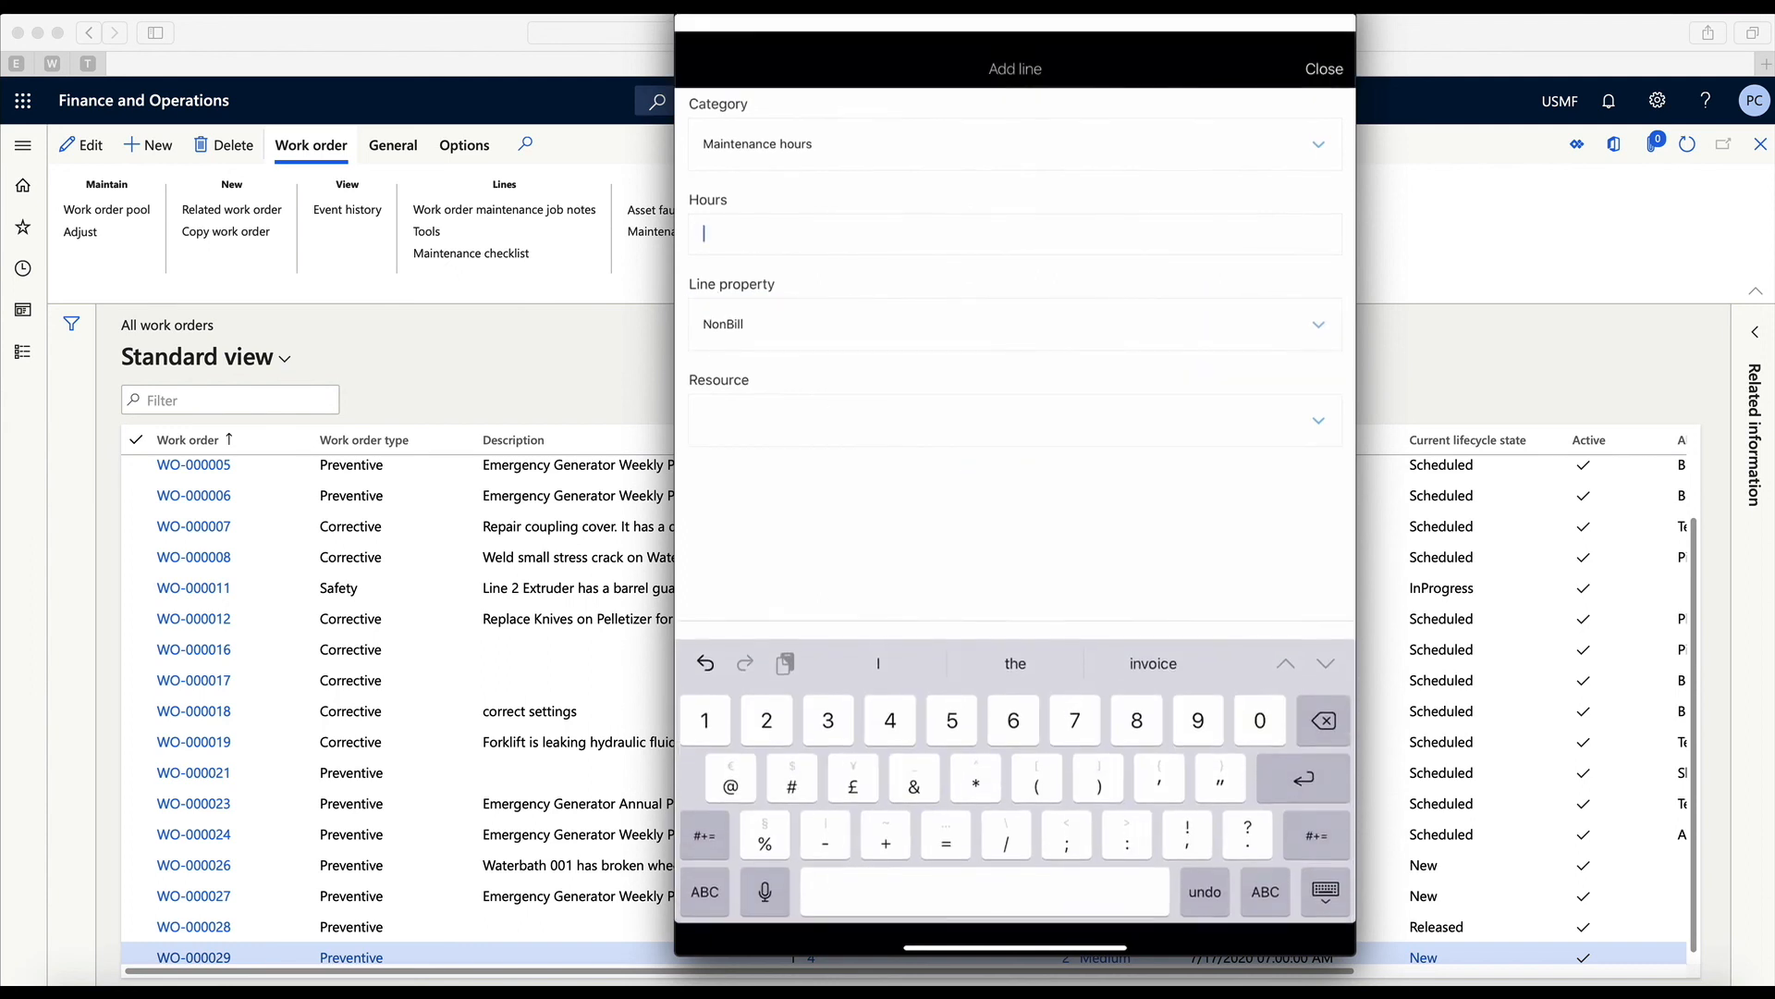
text(3)
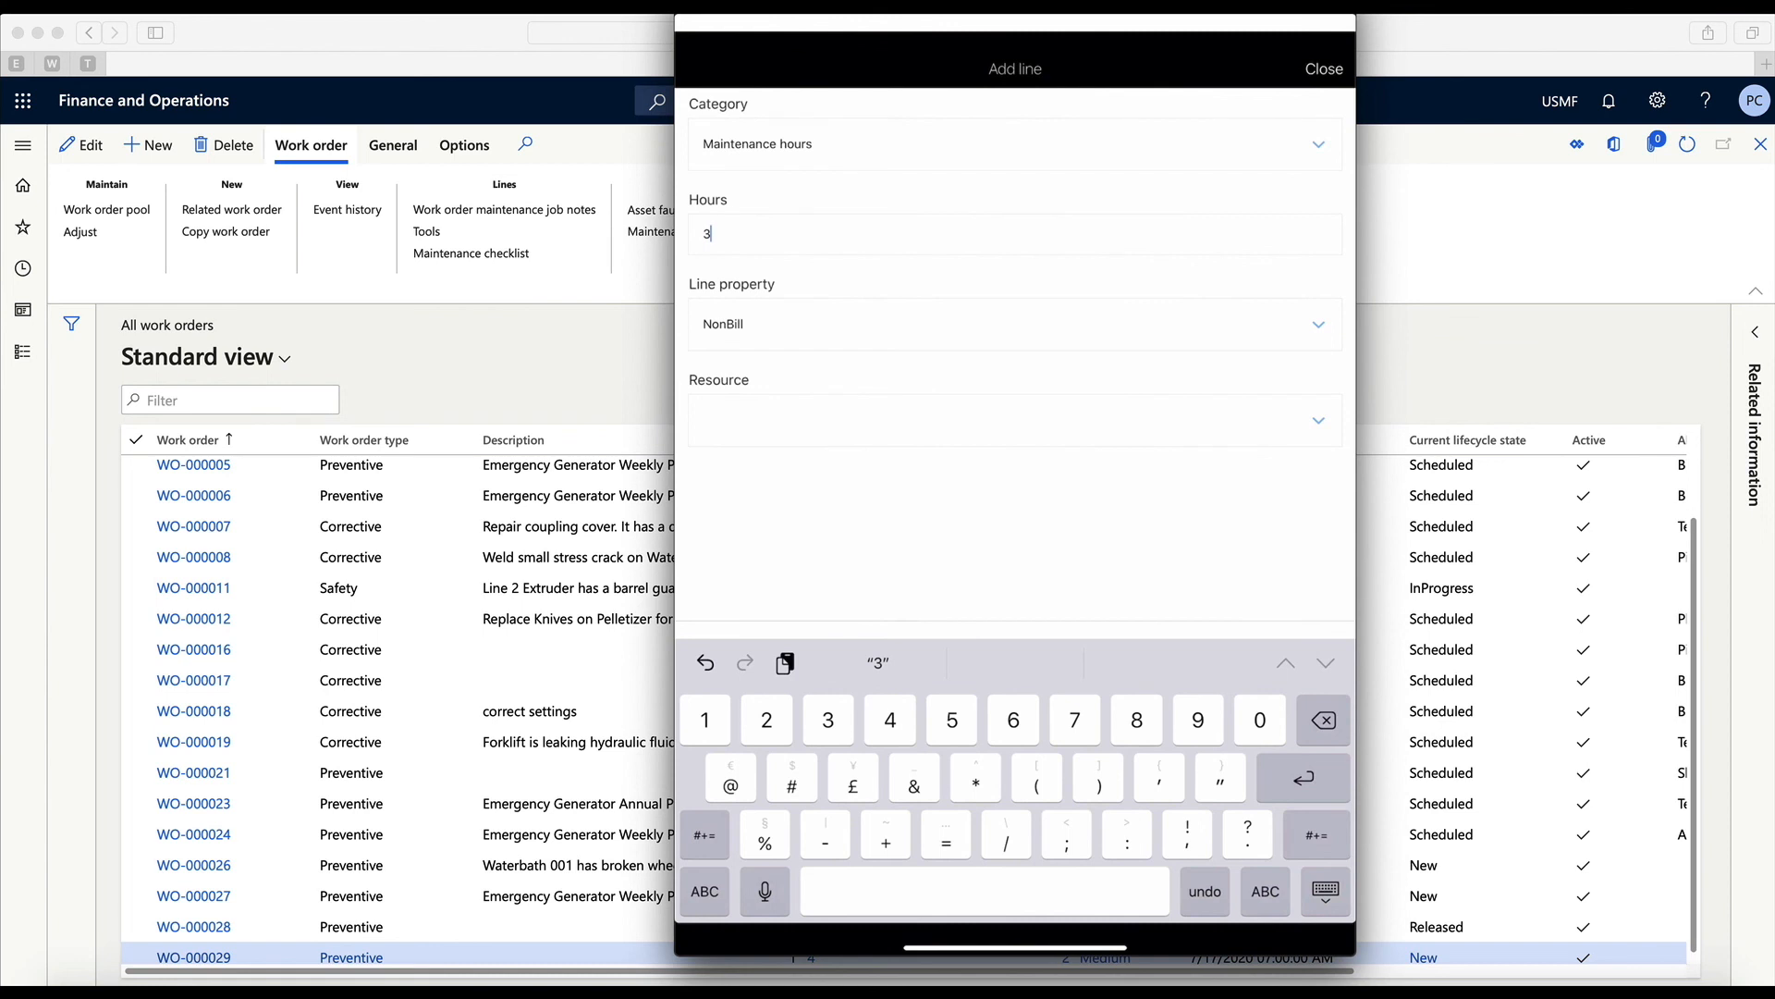
click(1325, 891)
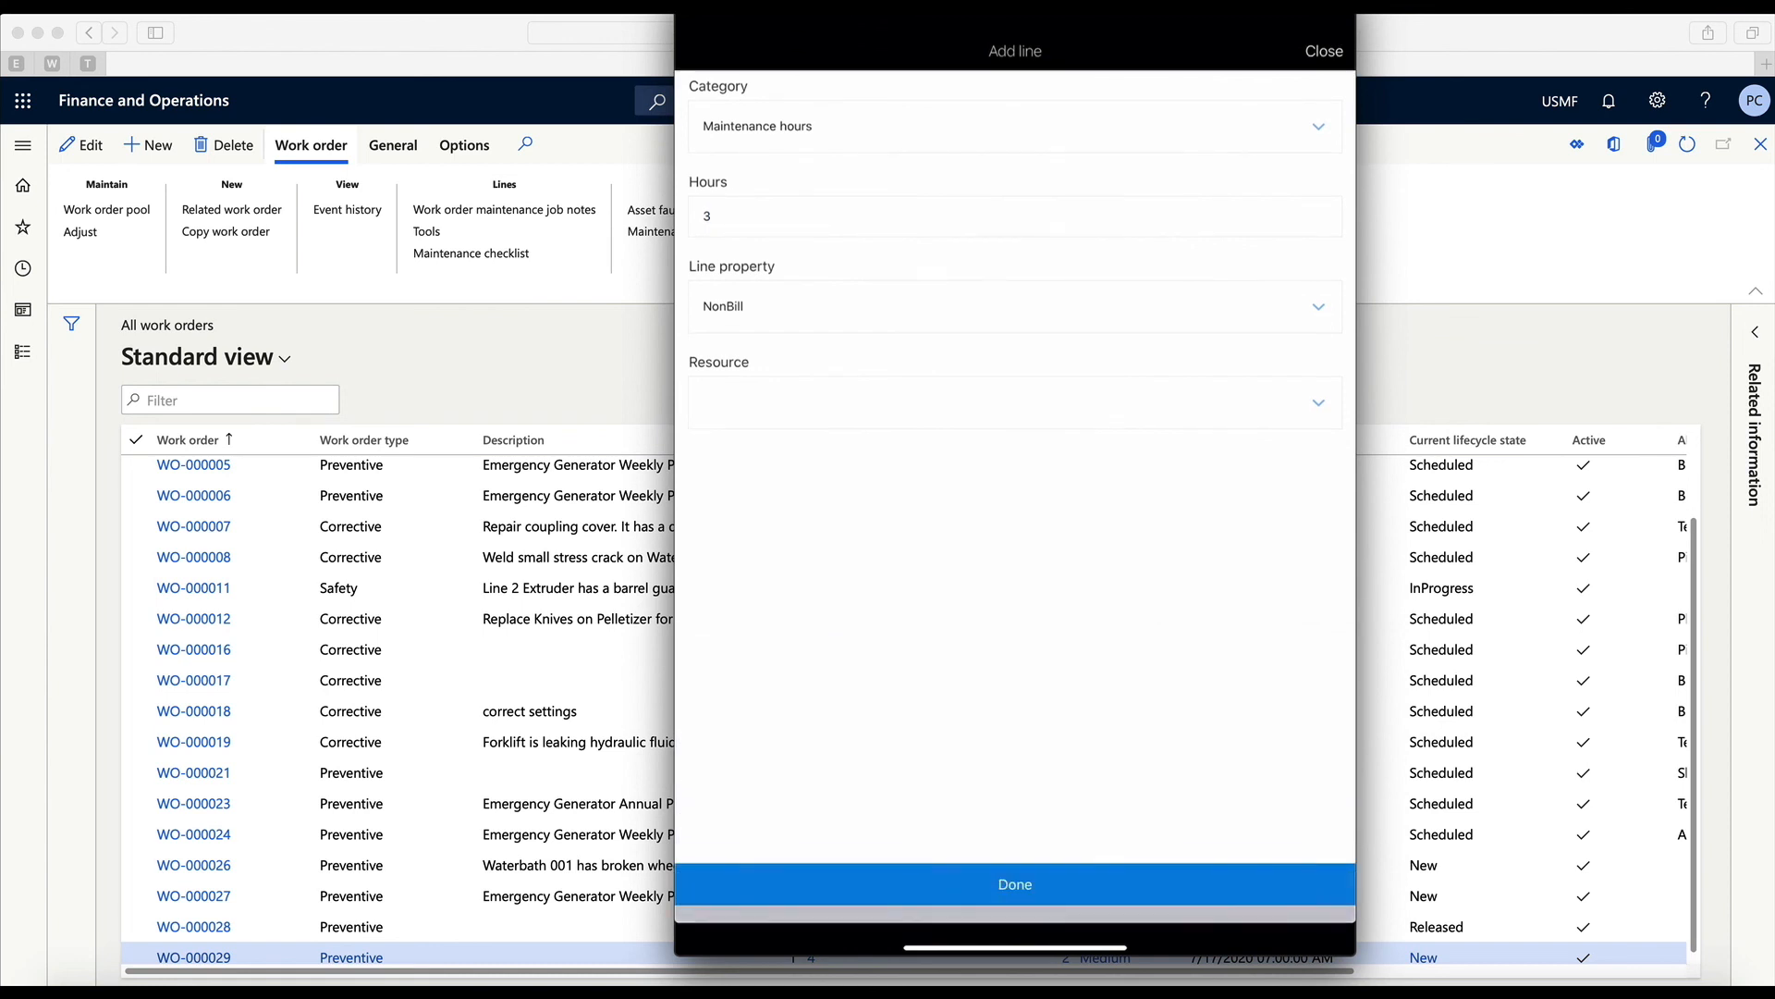
click(1016, 884)
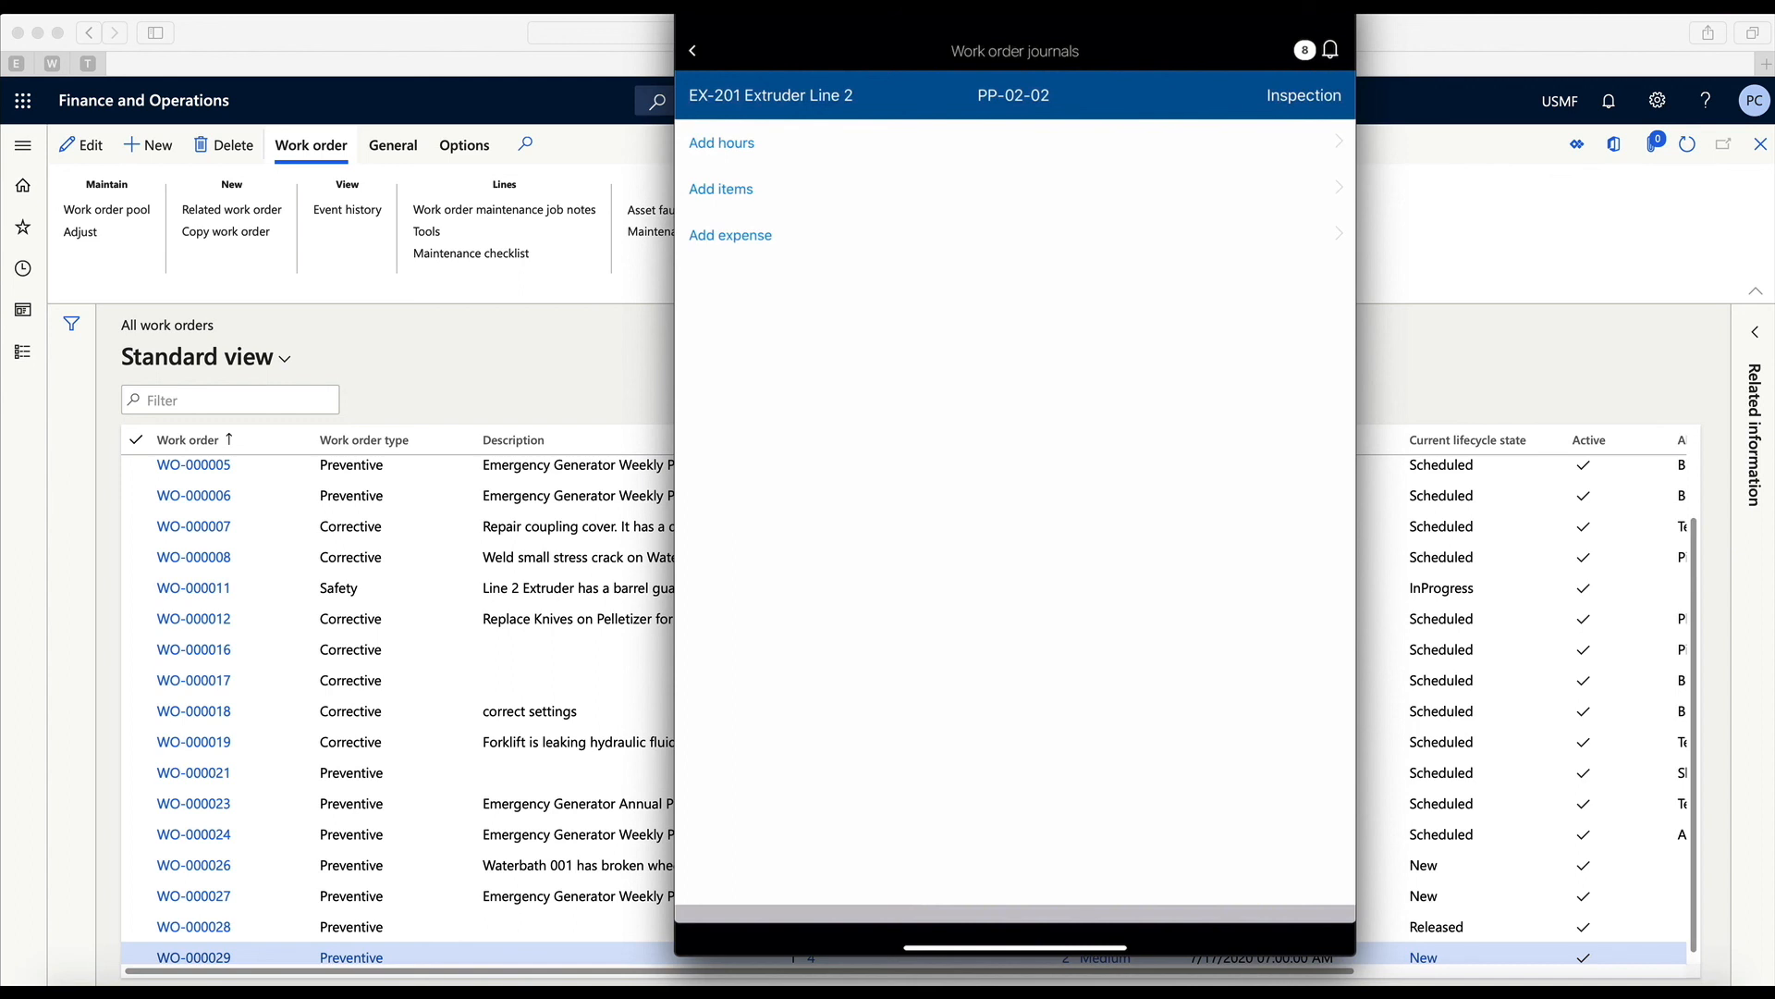
Step: Go back from the work order journals through the job, work order and work order list to the mobile Asset management start page
click(693, 51)
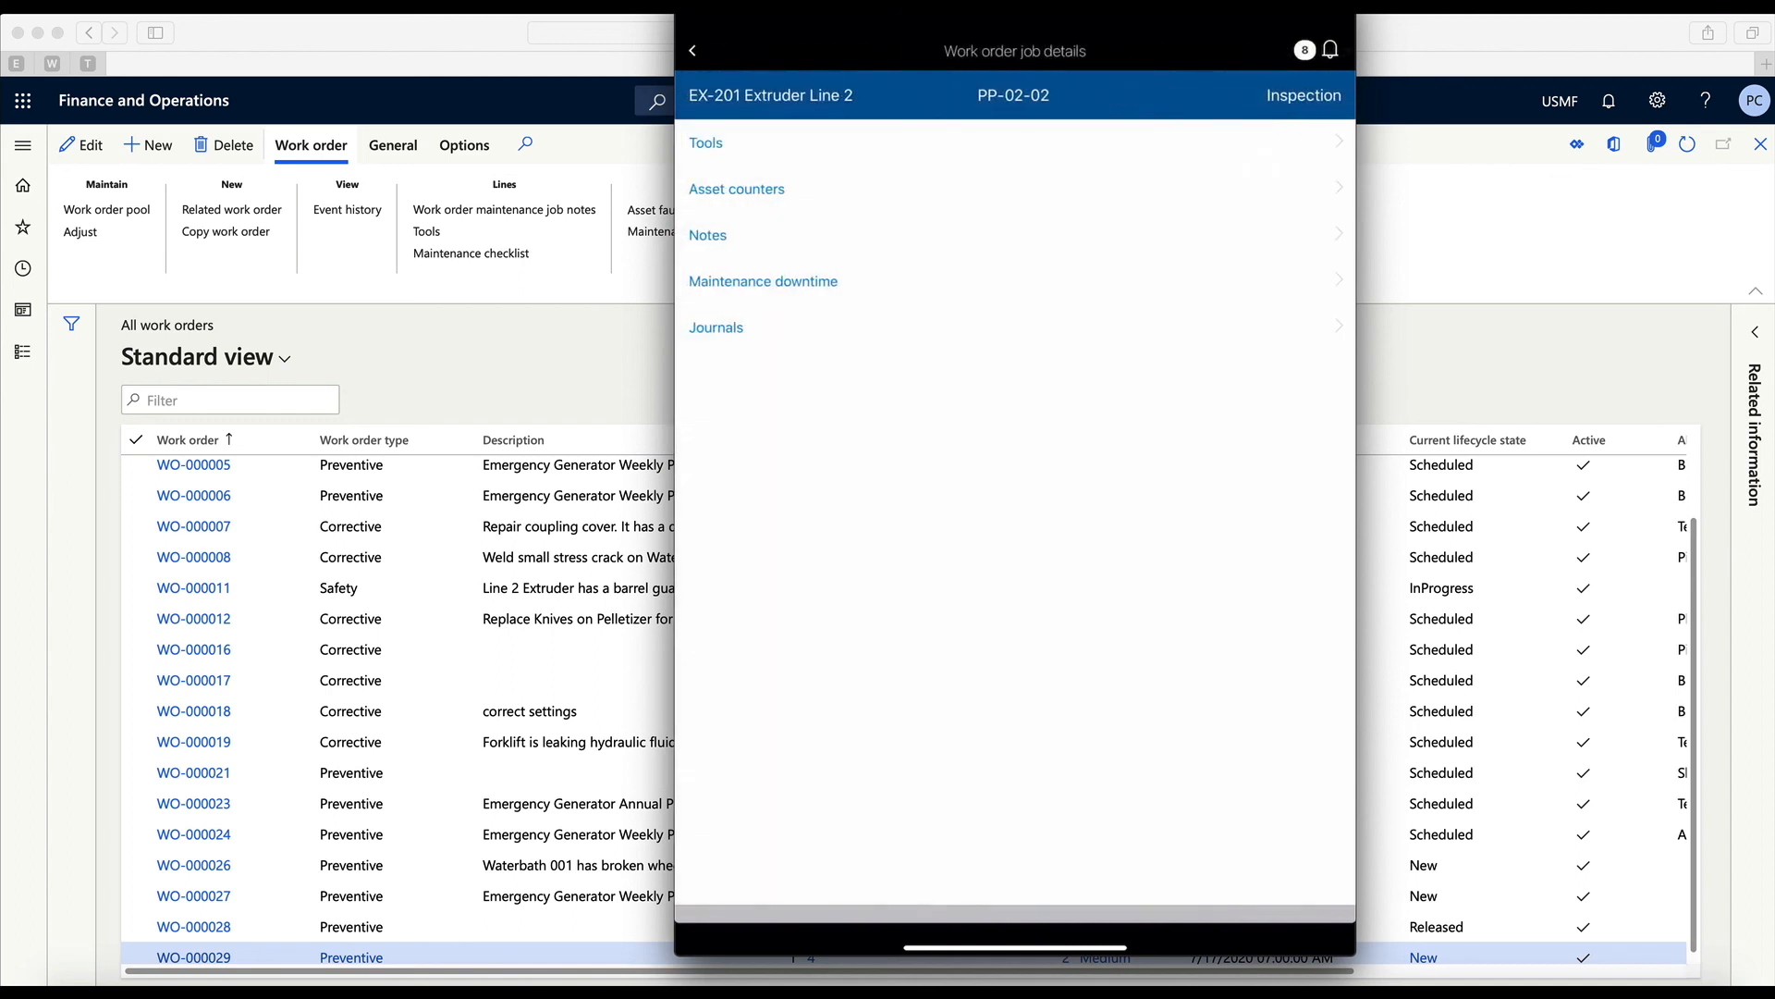
click(692, 51)
click(693, 50)
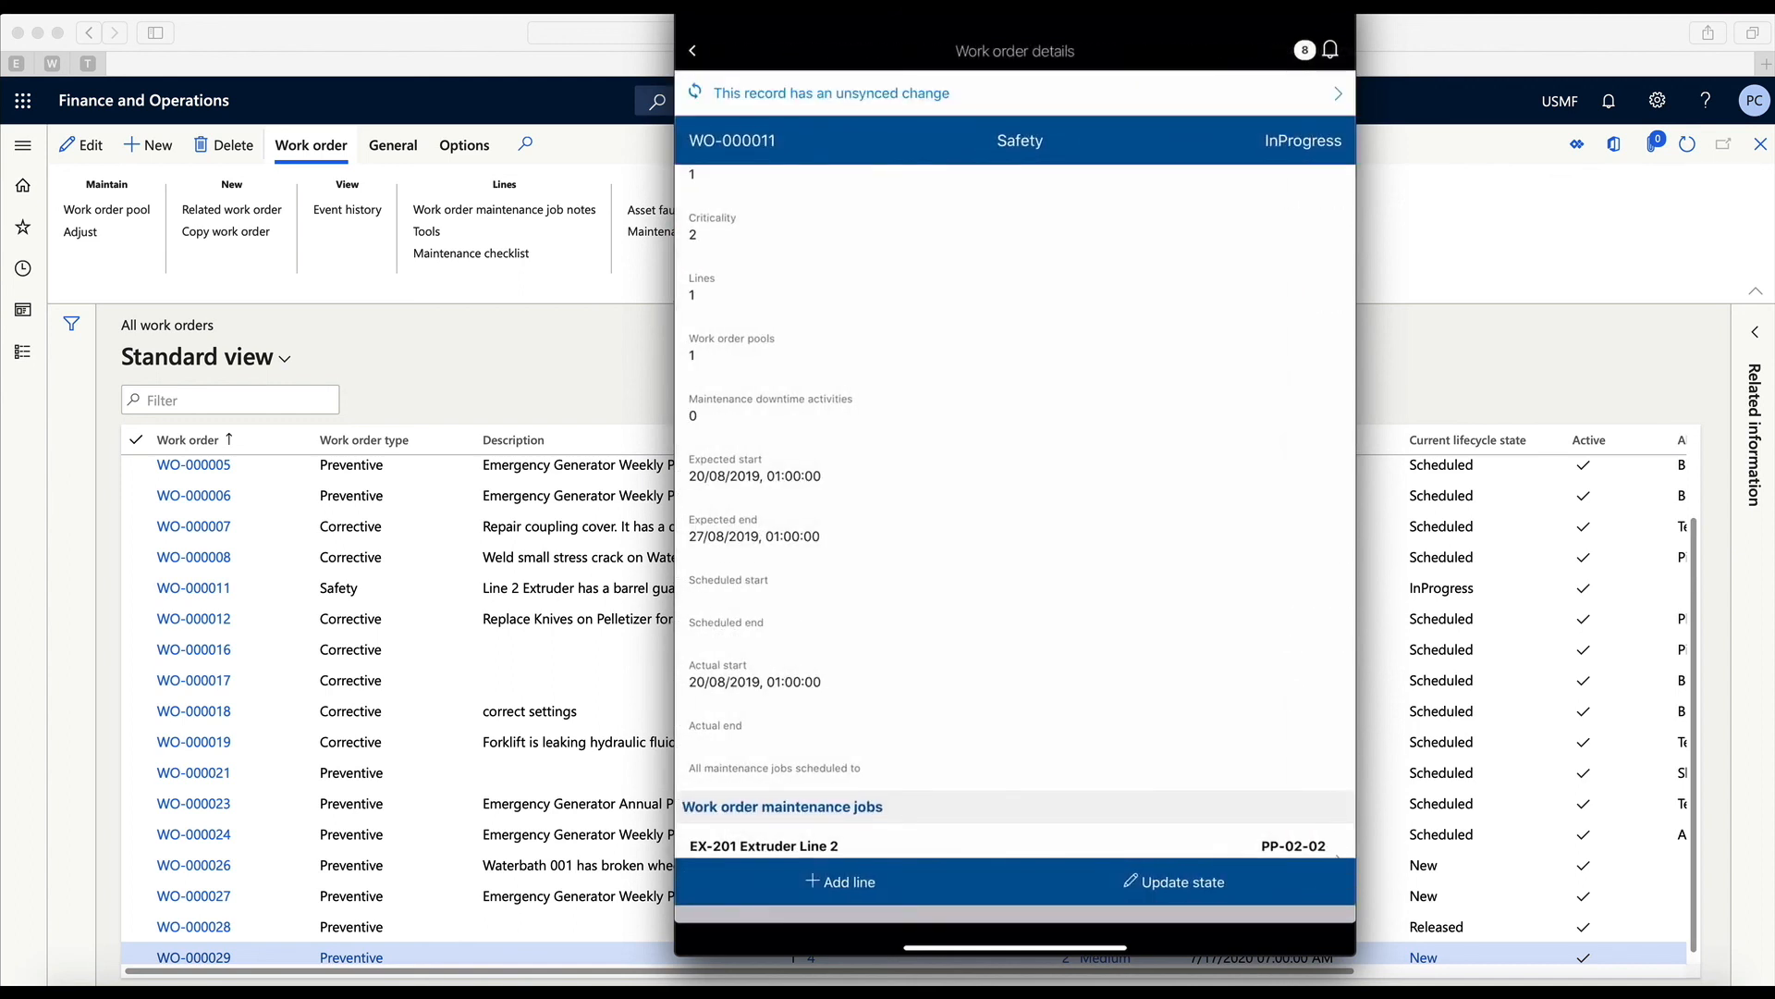
click(692, 51)
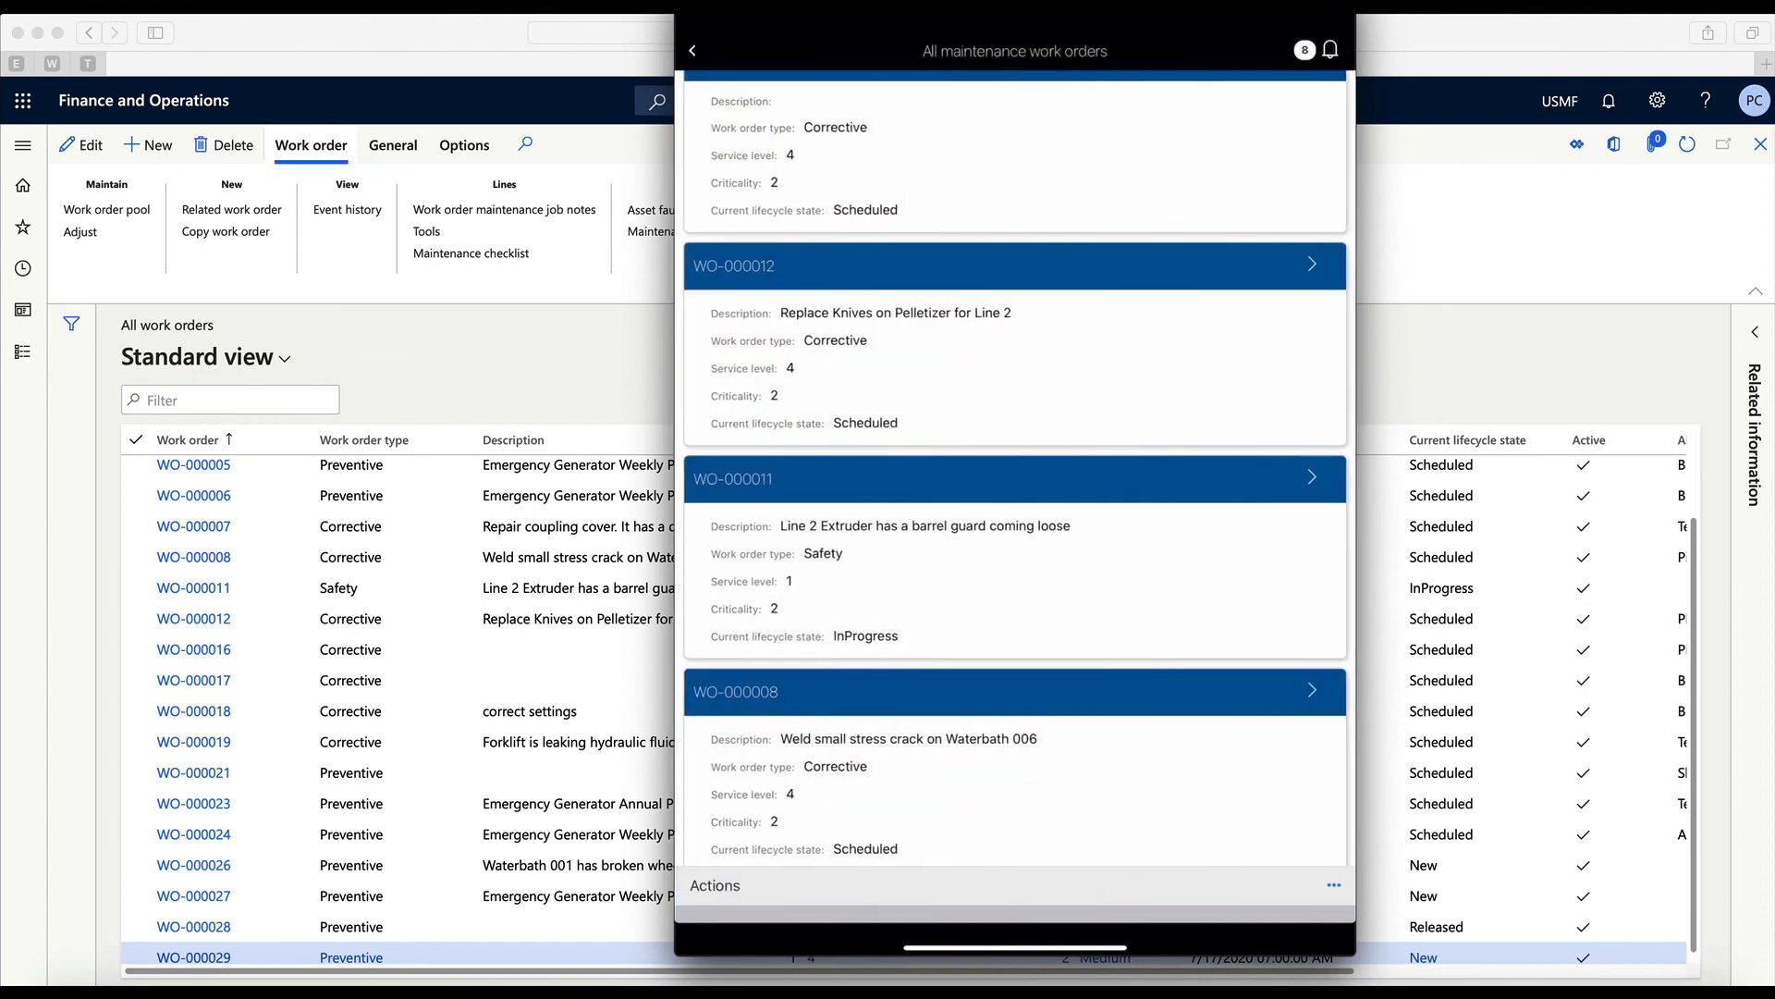
scroll(1015, 490, up, 9)
click(692, 51)
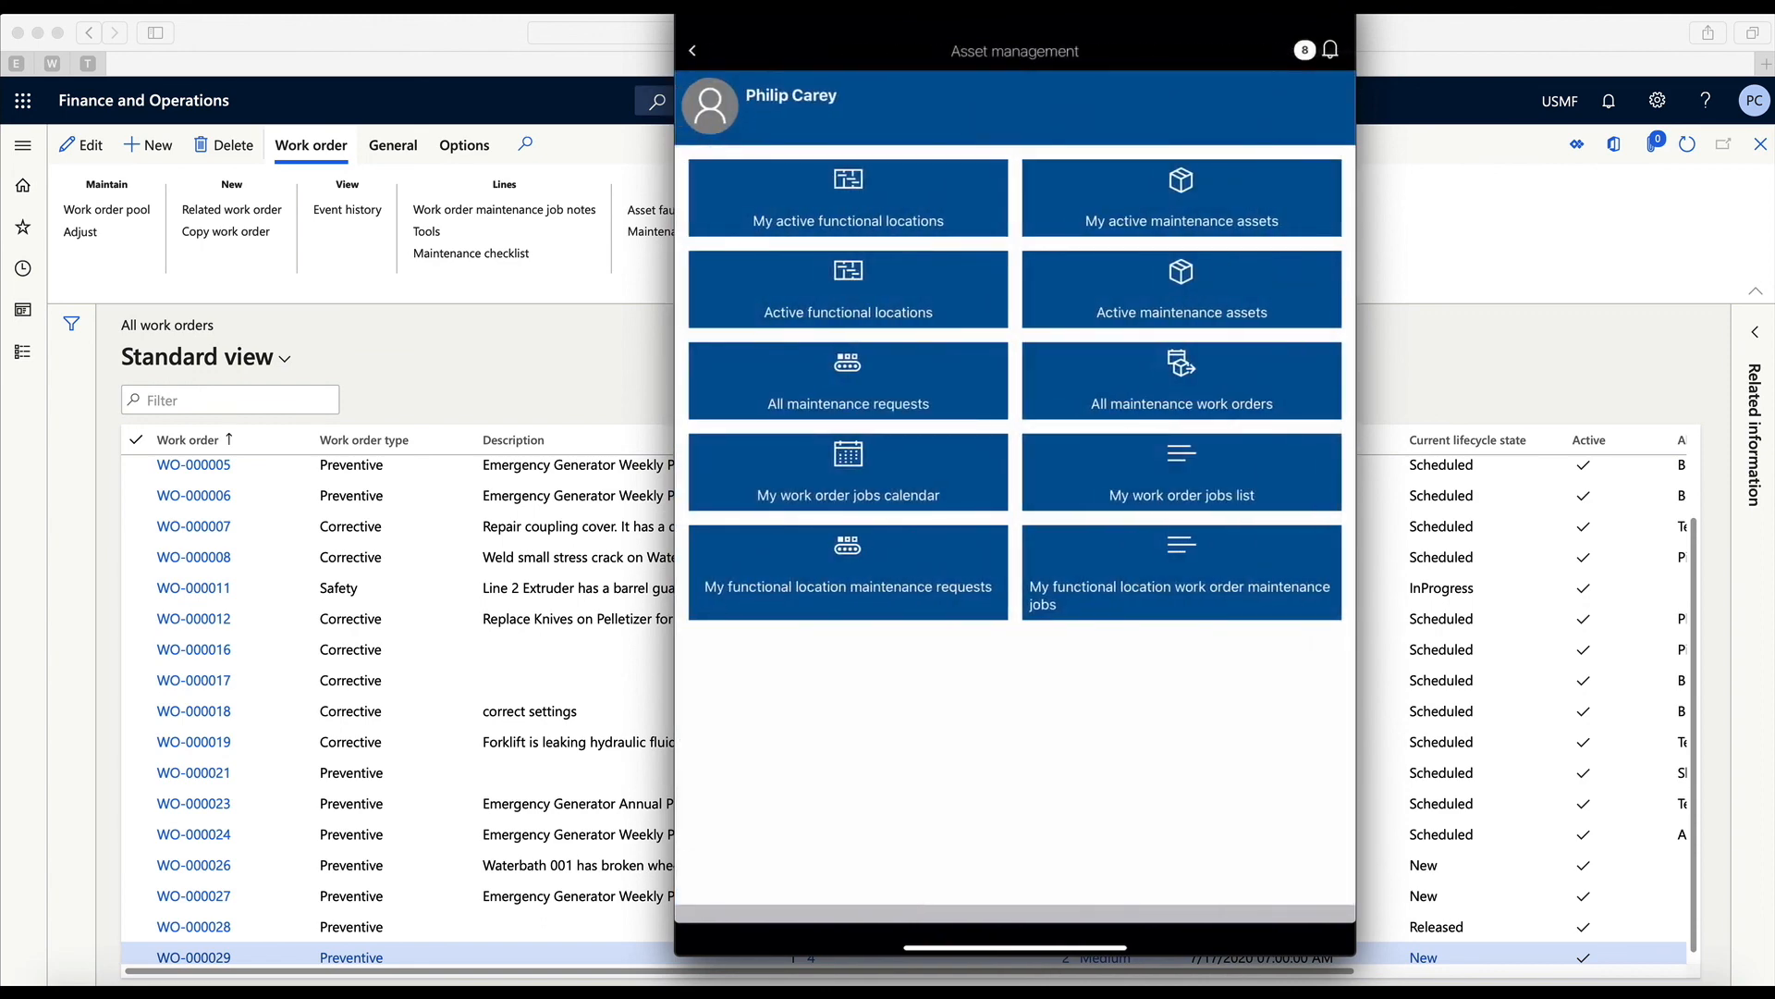